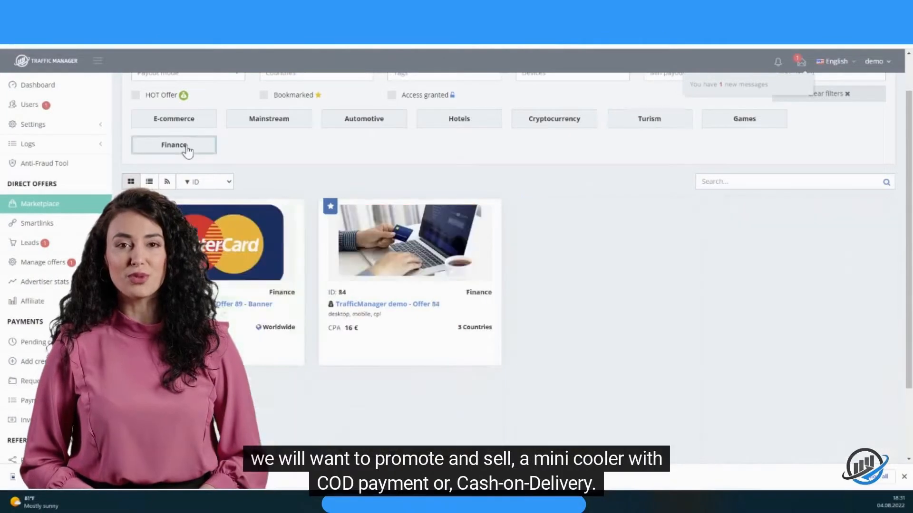
- Go through the COOL HP mini landing page, open its order form and review the customer fields and offer price
{"action": "left_click", "coordinate": [185, 123]}
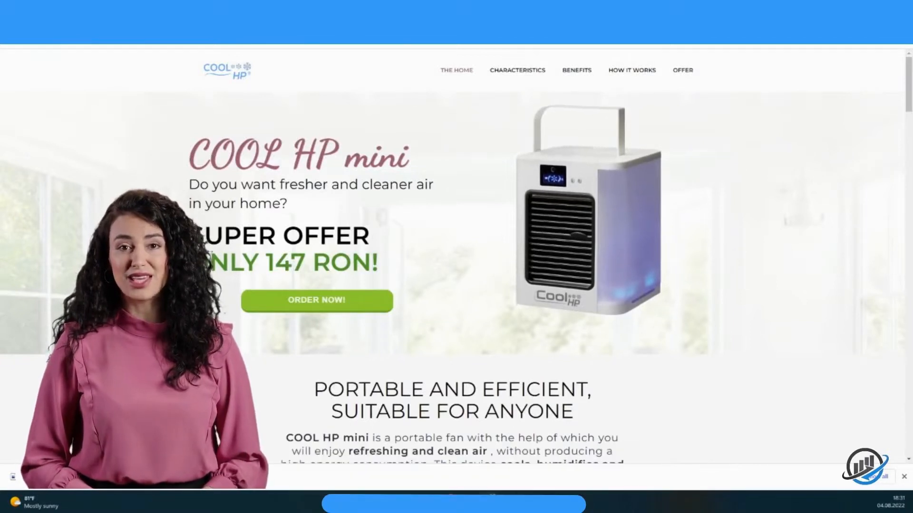
{"action": "scroll", "coordinate": [535, 233], "scroll_direction": "down", "scroll_amount": 1}
{"action": "scroll", "coordinate": [535, 233], "scroll_direction": "down", "scroll_amount": 1}
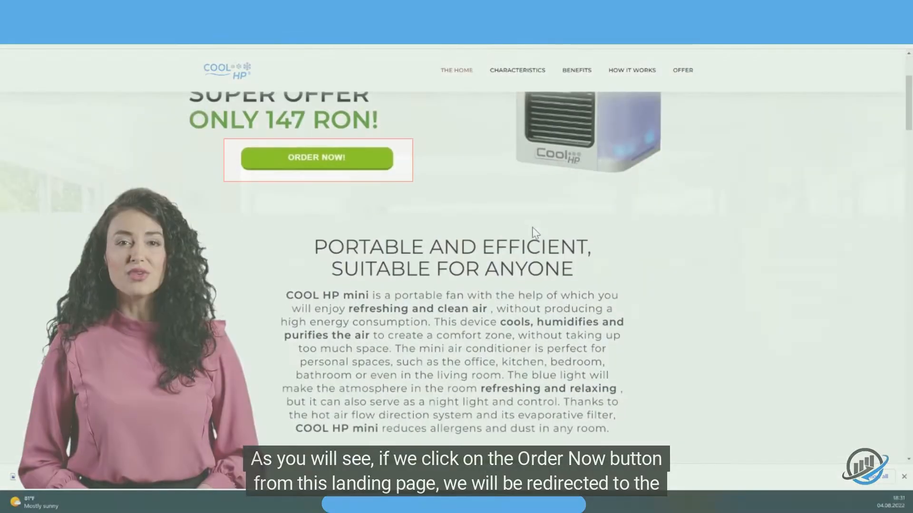
{"action": "scroll", "coordinate": [534, 230], "scroll_direction": "down", "scroll_amount": 5}
{"action": "scroll", "coordinate": [533, 229], "scroll_direction": "down", "scroll_amount": 3}
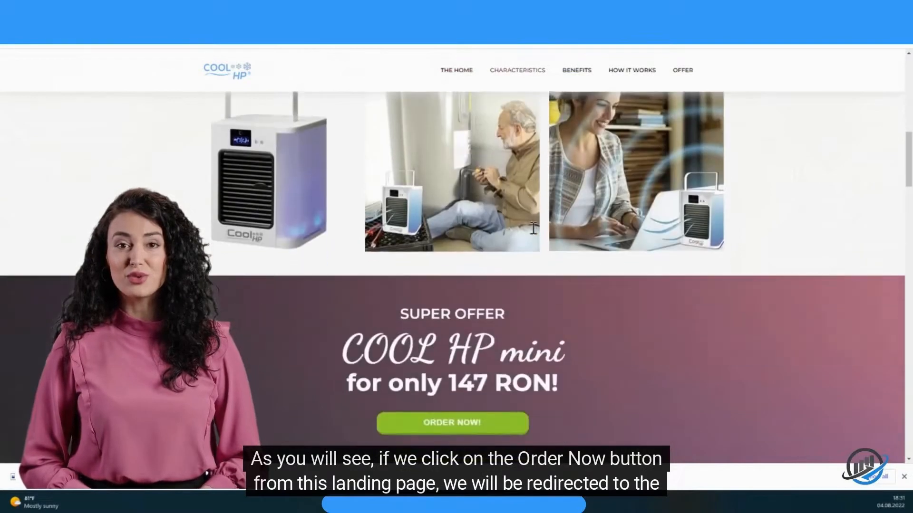
{"action": "left_click", "coordinate": [448, 336]}
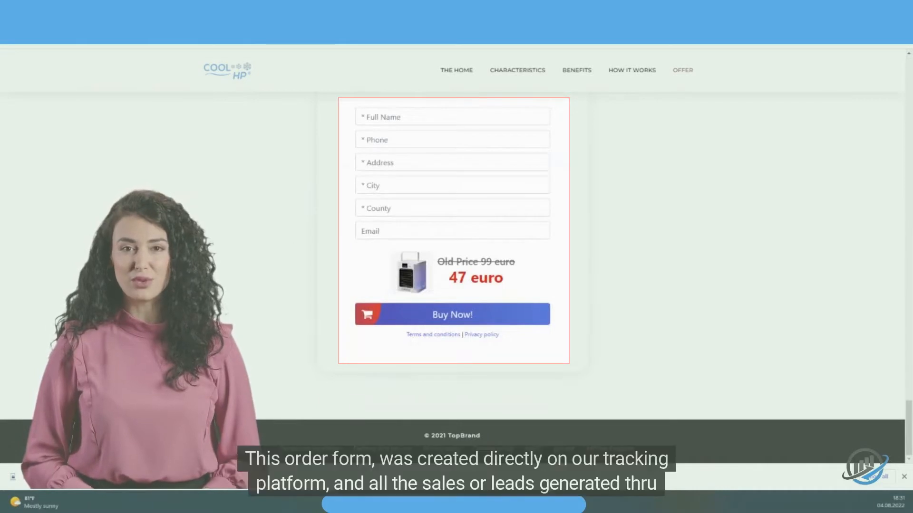
{"action": "scroll", "coordinate": [463, 194], "scroll_direction": "up", "scroll_amount": 2}
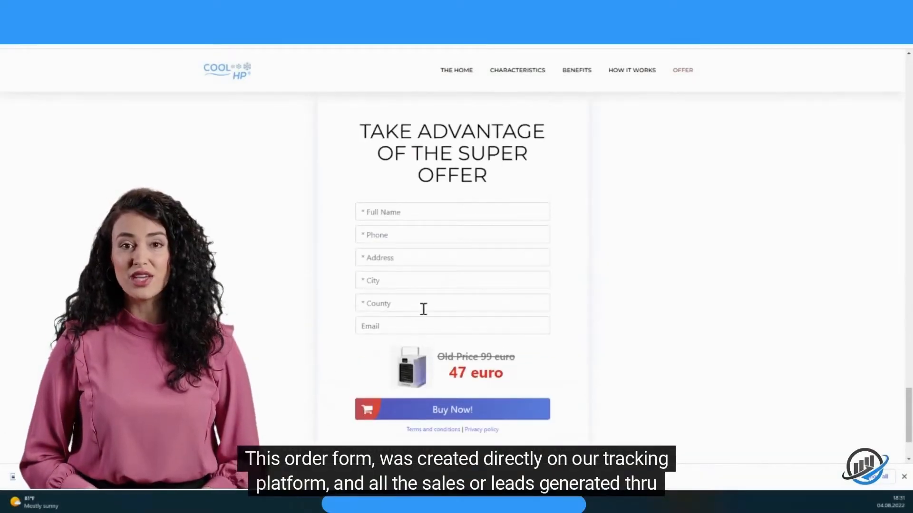
{"action": "scroll", "coordinate": [410, 311], "scroll_direction": "down", "scroll_amount": 2}
{"action": "scroll", "coordinate": [489, 222], "scroll_direction": "up", "scroll_amount": 1}
{"action": "scroll", "coordinate": [489, 222], "scroll_direction": "down", "scroll_amount": 1}
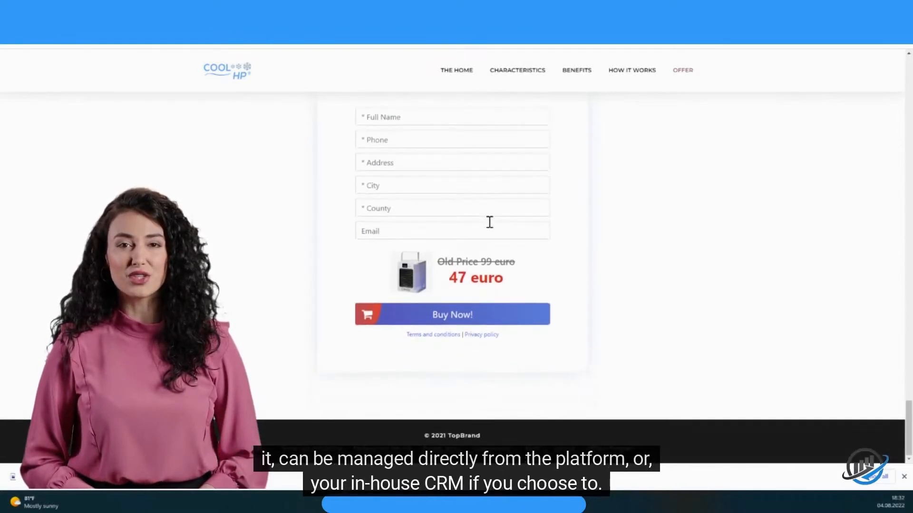
{"action": "scroll", "coordinate": [489, 222], "scroll_direction": "up", "scroll_amount": 2}
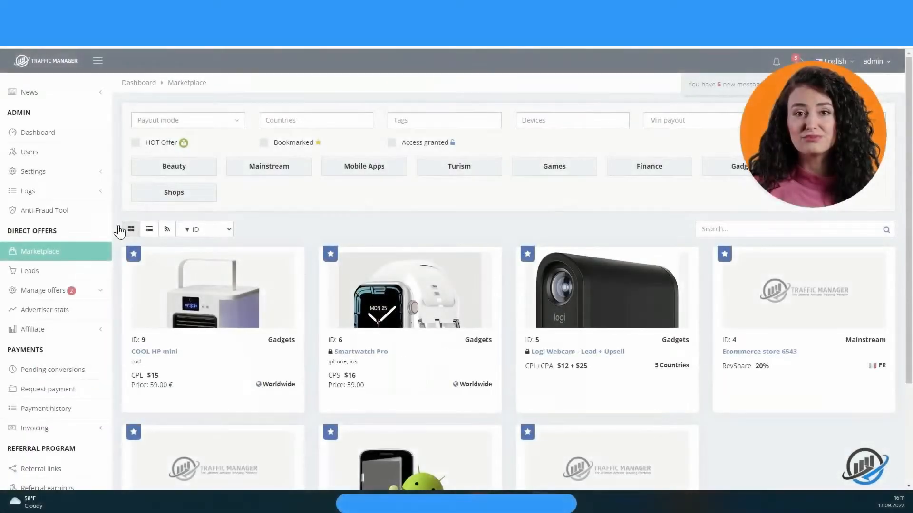
- In the Features section of the system settings, enable offer products and leads management for E-commerce (offer forms)
{"action": "left_click", "coordinate": [95, 176]}
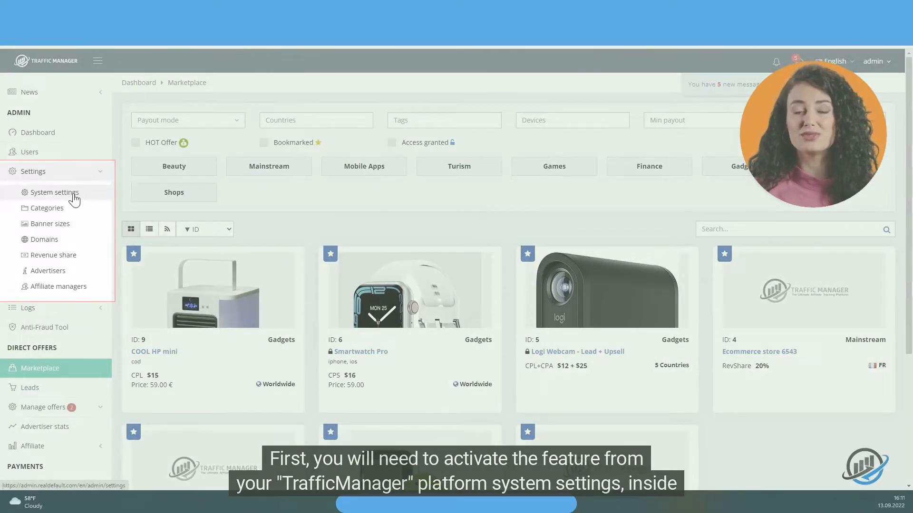
{"action": "left_click", "coordinate": [71, 194]}
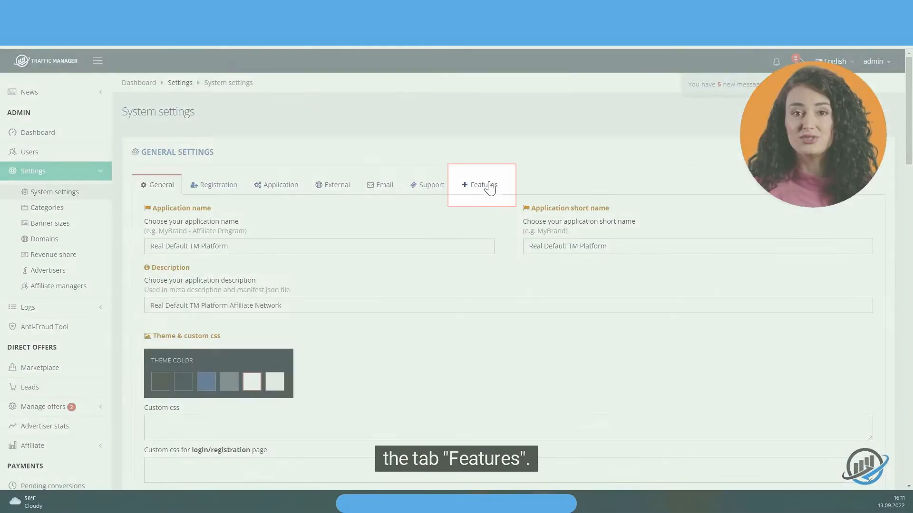
{"action": "left_click", "coordinate": [491, 188]}
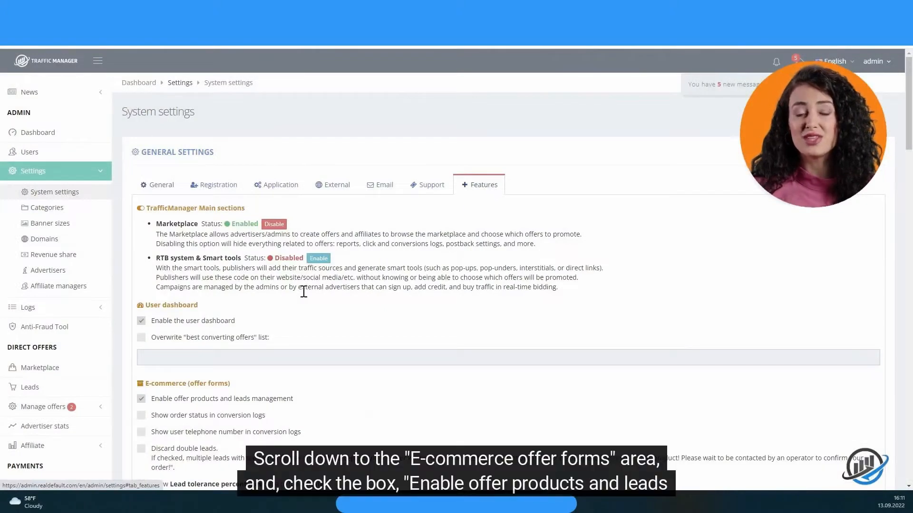
{"action": "scroll", "coordinate": [241, 273], "scroll_direction": "down", "scroll_amount": 4}
{"action": "left_click_drag", "start_coordinate": [151, 209], "coordinate": [309, 214]}
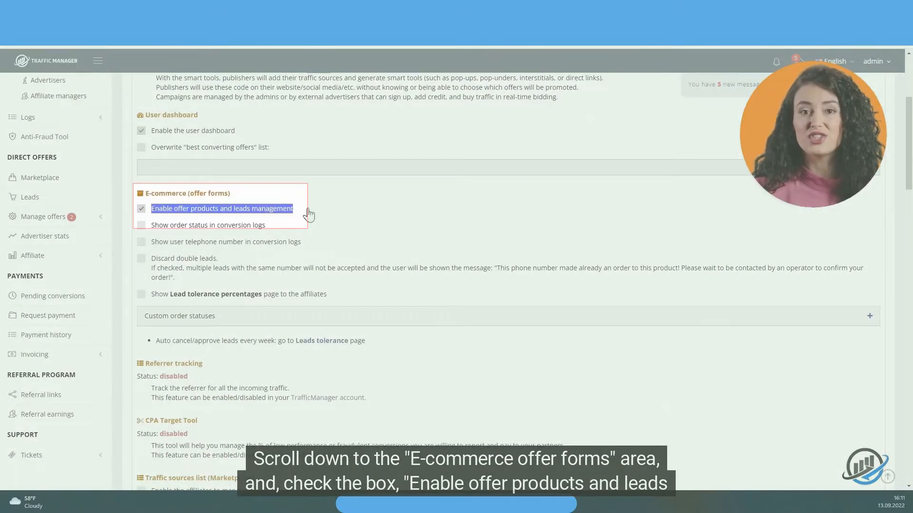
{"action": "left_click", "coordinate": [142, 210]}
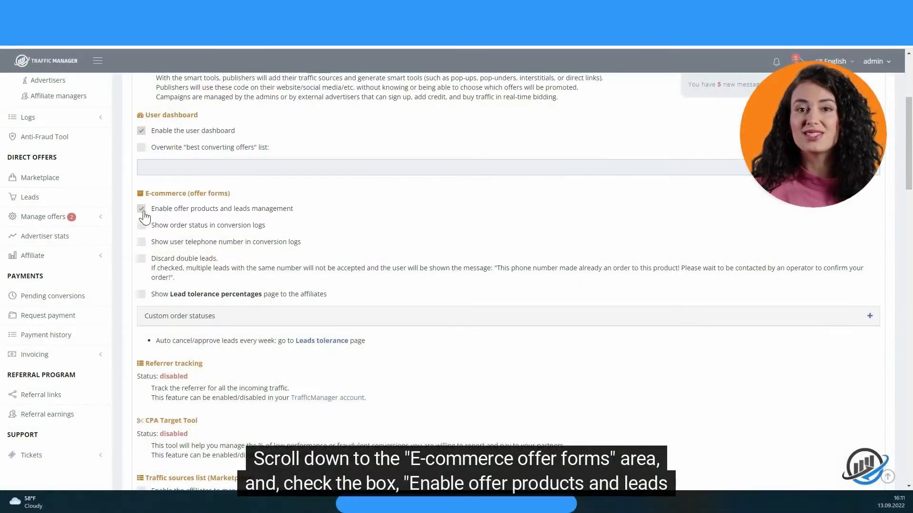
- Review the remaining E-commerce (offer forms) options and save the feature settings
{"action": "left_click_drag", "start_coordinate": [150, 227], "coordinate": [332, 304]}
{"action": "left_click", "coordinate": [343, 303]}
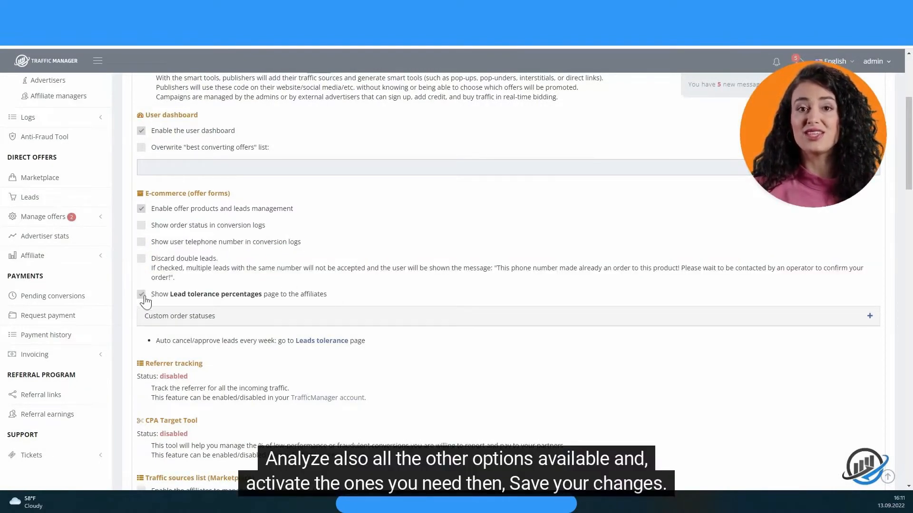
{"action": "scroll", "coordinate": [145, 361], "scroll_direction": "down", "scroll_amount": 4}
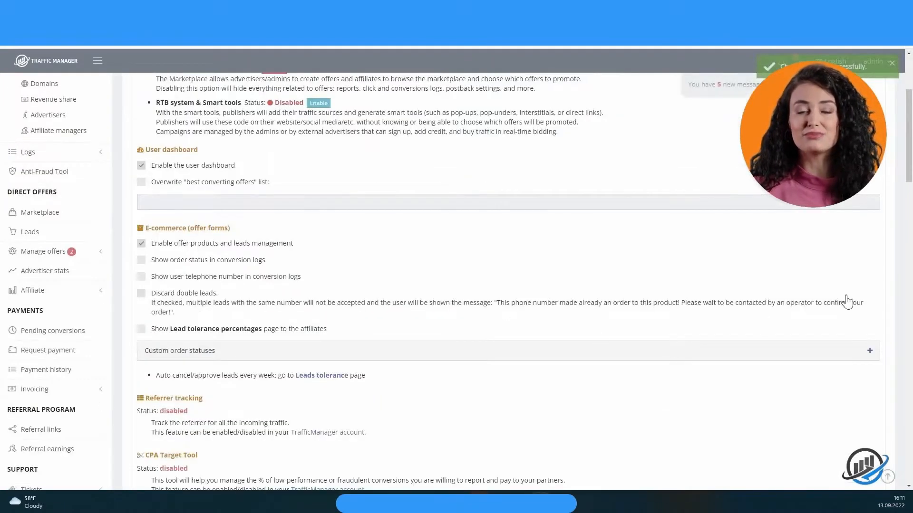
- Expand the custom order statuses area under E-commerce (offer forms) to view the status names that can be customized
{"action": "scroll", "coordinate": [856, 319], "scroll_direction": "down", "scroll_amount": 1}
{"action": "left_click", "coordinate": [868, 304]}
{"action": "scroll", "coordinate": [476, 328], "scroll_direction": "down", "scroll_amount": 1}
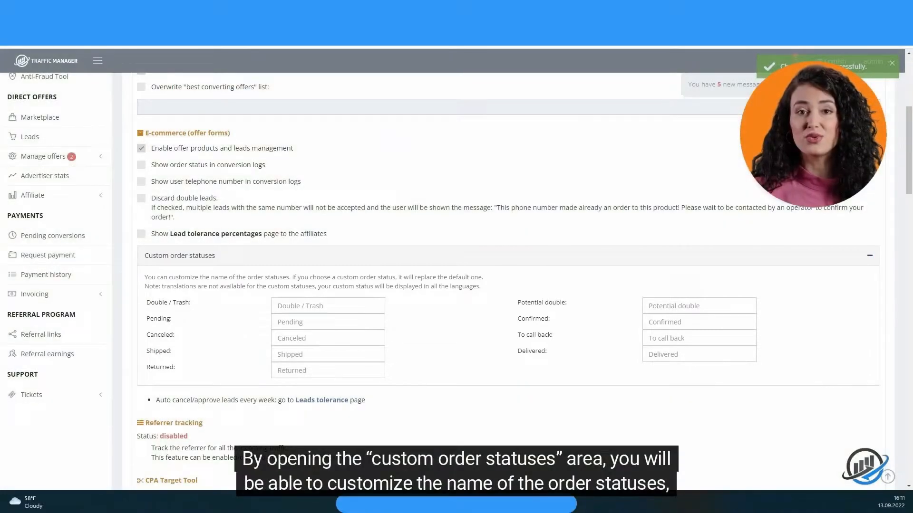
- Open the Leads page and look through the To call back, Confirmed, Shipped and Delivered lists
{"action": "left_click", "coordinate": [49, 138]}
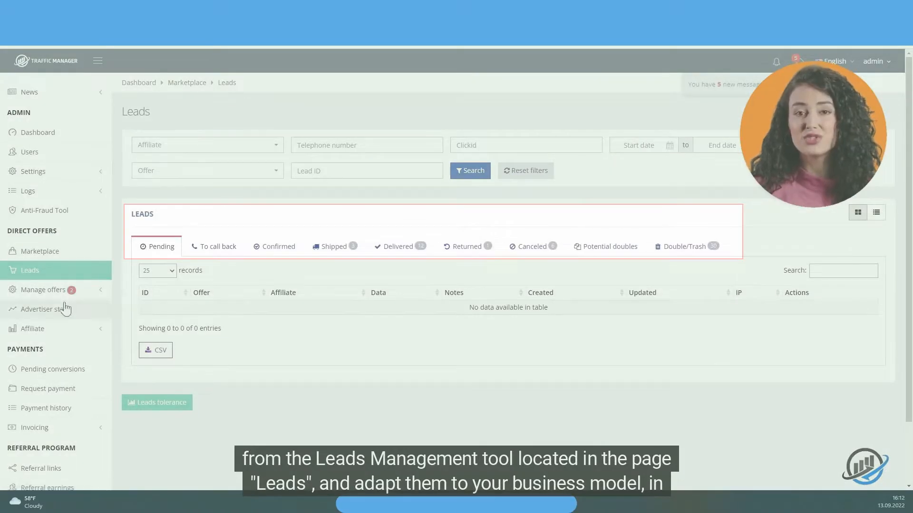
{"action": "left_click", "coordinate": [218, 247]}
{"action": "left_click", "coordinate": [275, 247]}
{"action": "left_click", "coordinate": [335, 248]}
{"action": "left_click", "coordinate": [397, 247]}
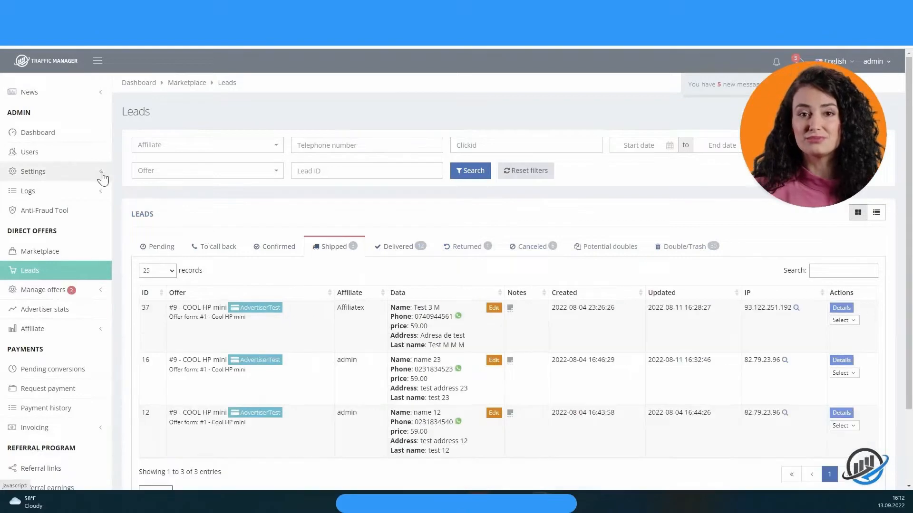
- Return to the Features section of the system settings and expand the custom order statuses
{"action": "left_click", "coordinate": [101, 175]}
{"action": "left_click", "coordinate": [76, 192]}
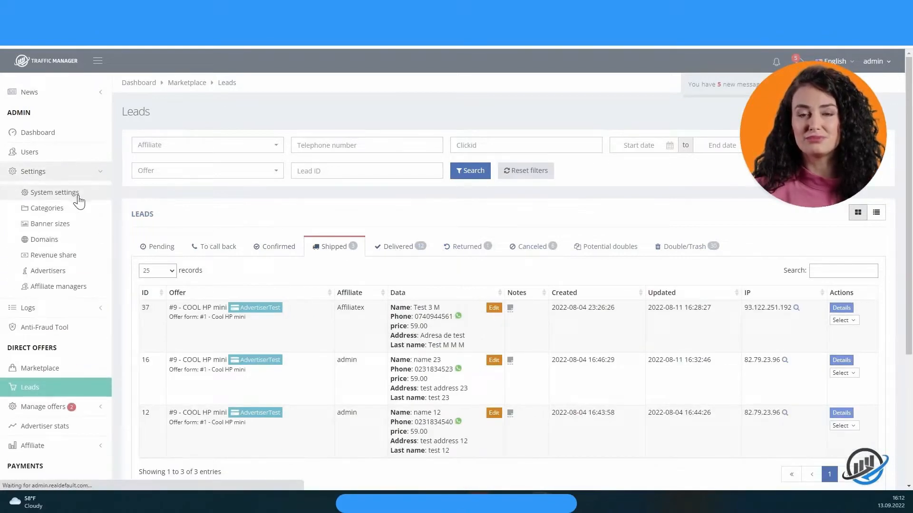
{"action": "left_click", "coordinate": [479, 186]}
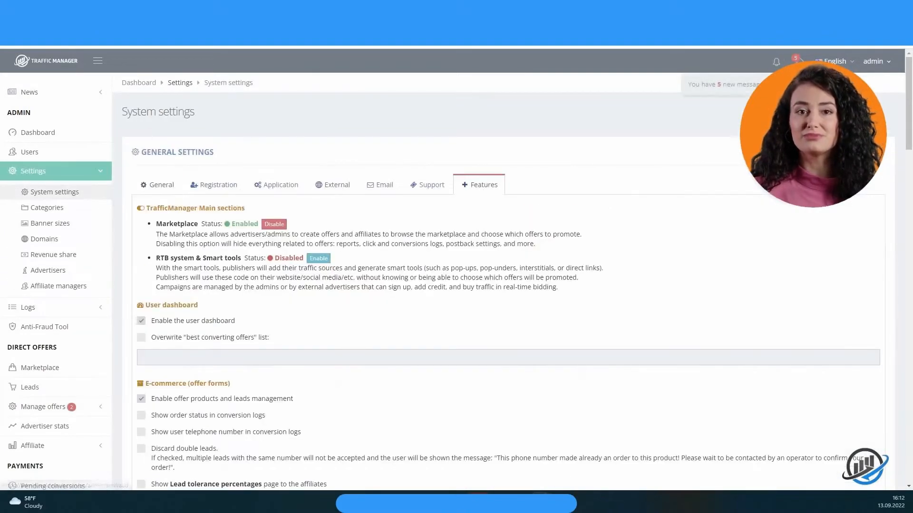
{"action": "scroll", "coordinate": [532, 300], "scroll_direction": "down", "scroll_amount": 3}
{"action": "scroll", "coordinate": [531, 300], "scroll_direction": "down", "scroll_amount": 1}
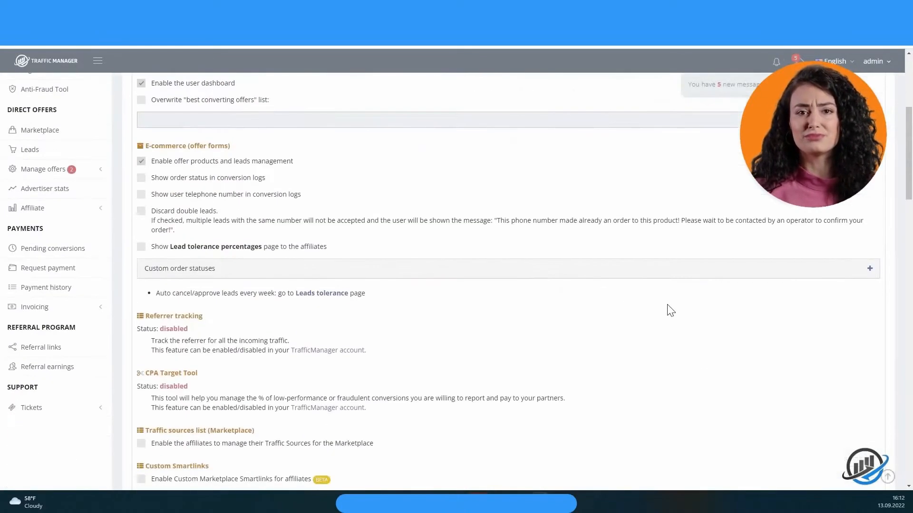
{"action": "left_click", "coordinate": [796, 270]}
{"action": "scroll", "coordinate": [438, 355], "scroll_direction": "down", "scroll_amount": 1}
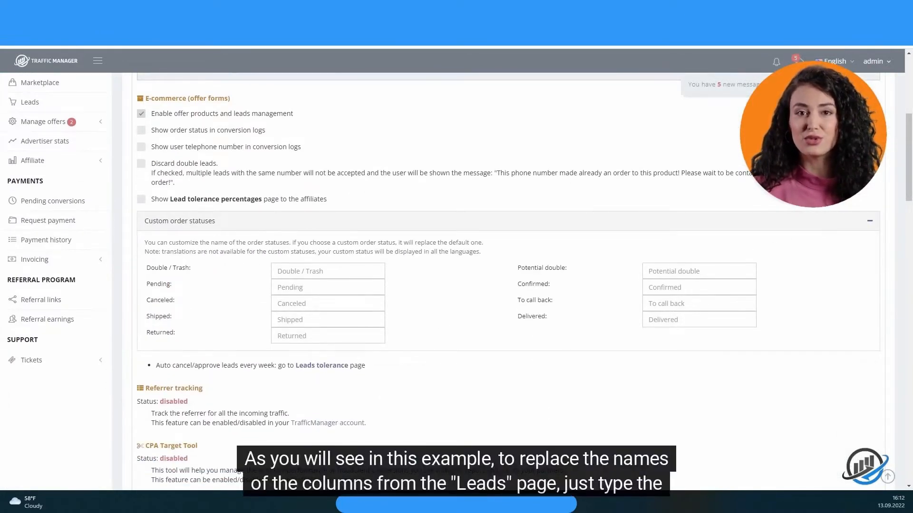
- Set the custom name of the To call back status to Interested and of the Confirmed status to Email Sent
{"action": "left_click", "coordinate": [706, 308]}
{"action": "type", "text": "Intereste"}
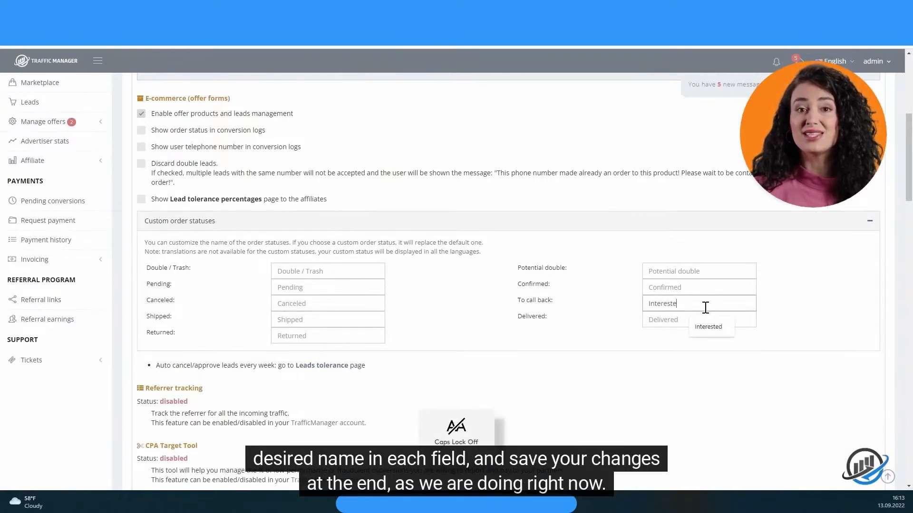
{"action": "left_click", "coordinate": [690, 291]}
{"action": "key", "text": "Caps_Lock"}
{"action": "type", "text": "Em"}
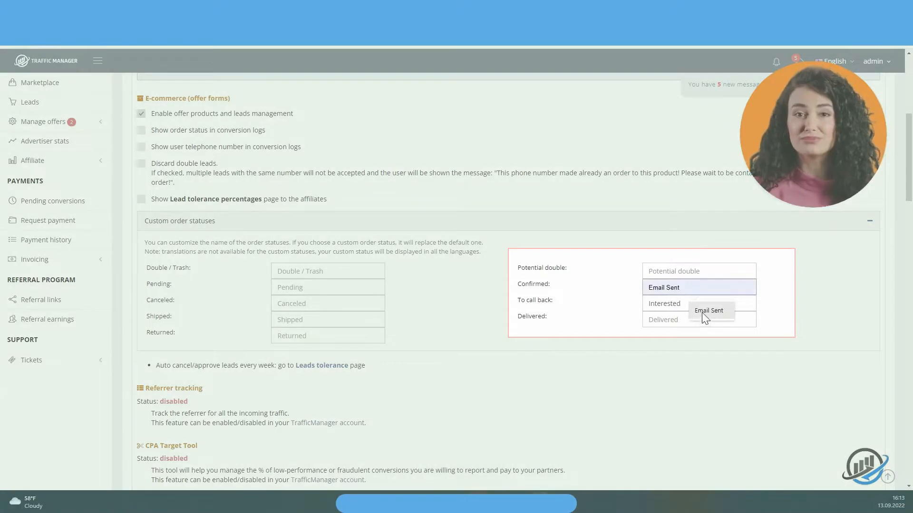
{"action": "left_click", "coordinate": [709, 311]}
- Set the custom name of the Delivered status to Client WON and save the settings
{"action": "left_click", "coordinate": [672, 322]}
{"action": "key", "text": "Caps_Lock"}
{"action": "type", "text": "C"}
{"action": "key", "text": "Caps_Lock"}
{"action": "type", "text": "l"}
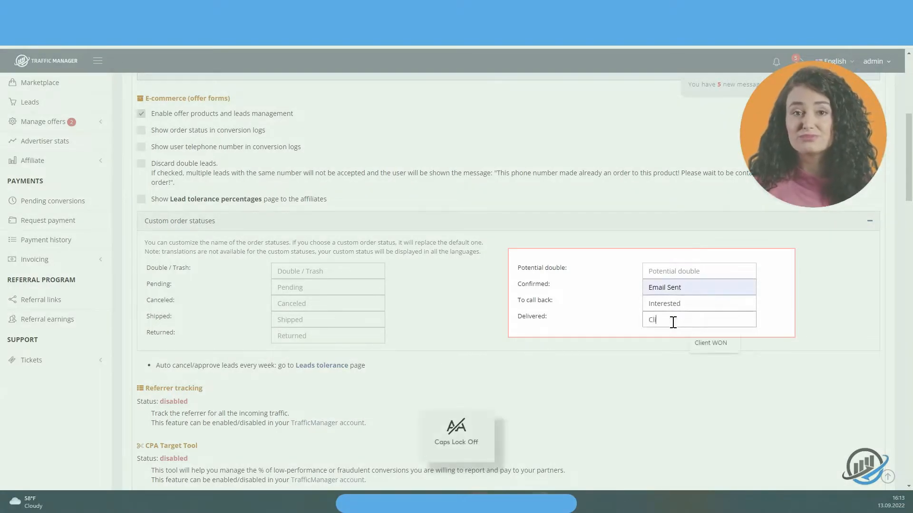
{"action": "type", "text": "ient WON"}
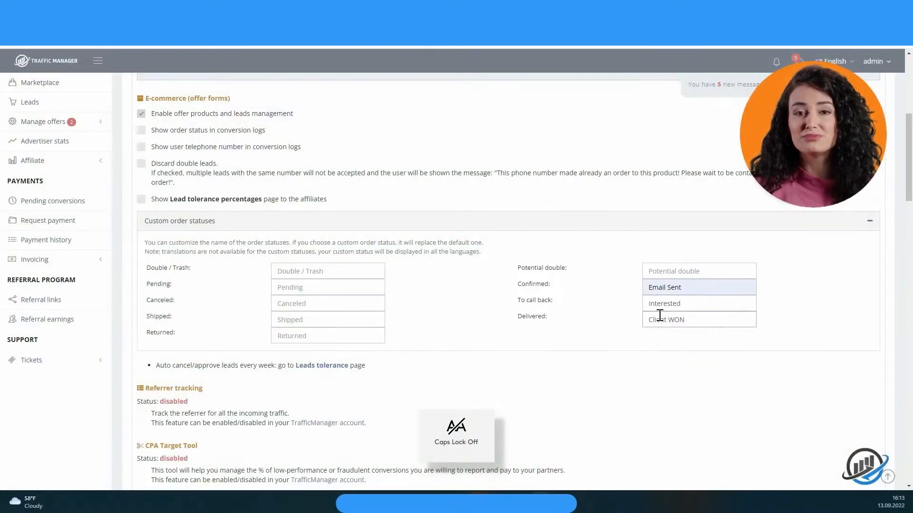
{"action": "scroll", "coordinate": [660, 316], "scroll_direction": "down", "scroll_amount": 5}
{"action": "left_click", "coordinate": [142, 425]}
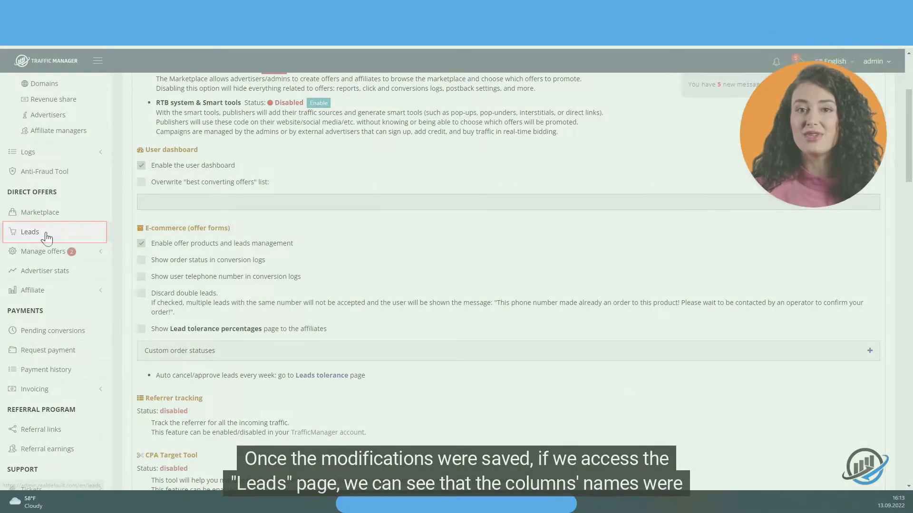
- Open the Leads page and check the renamed Interested, Email Sent and Client WON statuses
{"action": "left_click", "coordinate": [43, 235]}
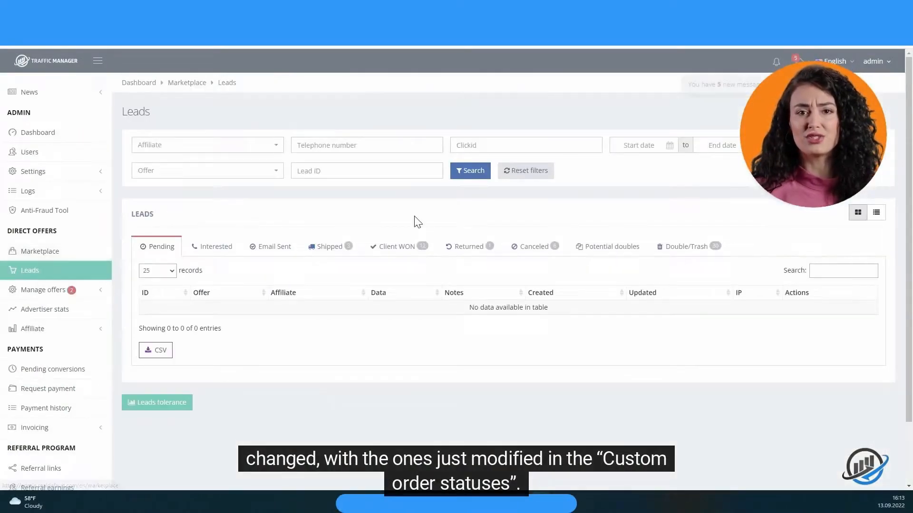
{"action": "scroll", "coordinate": [242, 193], "scroll_direction": "down", "scroll_amount": 2}
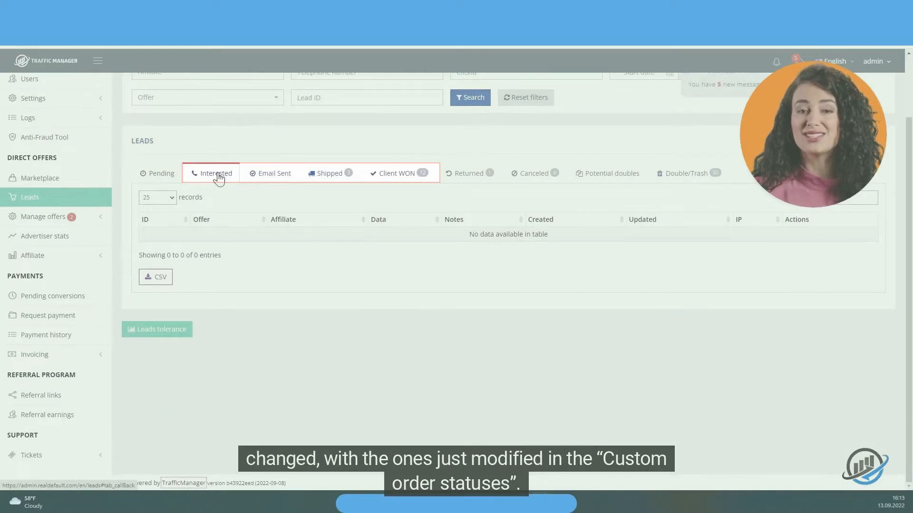
{"action": "left_click", "coordinate": [386, 174]}
- Change the first Shipped lead's status to Client WON, and view the Client WON and Pending lists
{"action": "left_click", "coordinate": [336, 179]}
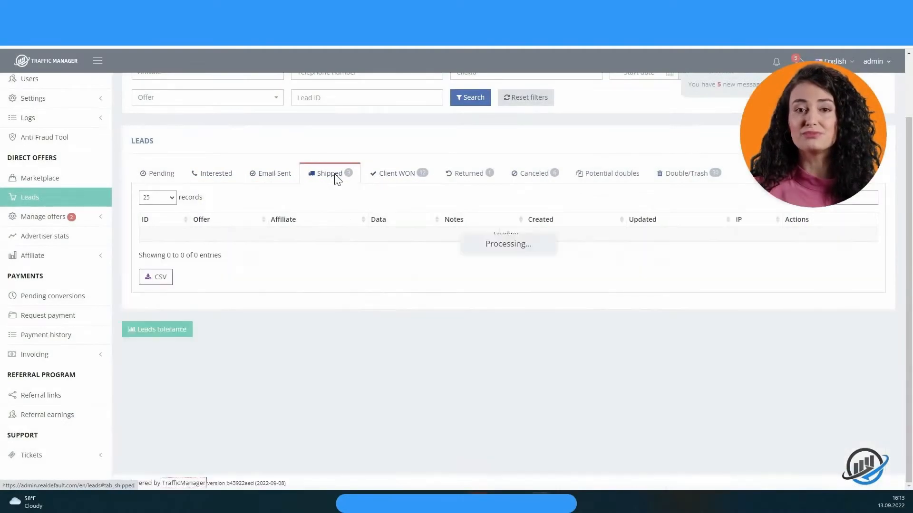
{"action": "left_click", "coordinate": [850, 251]}
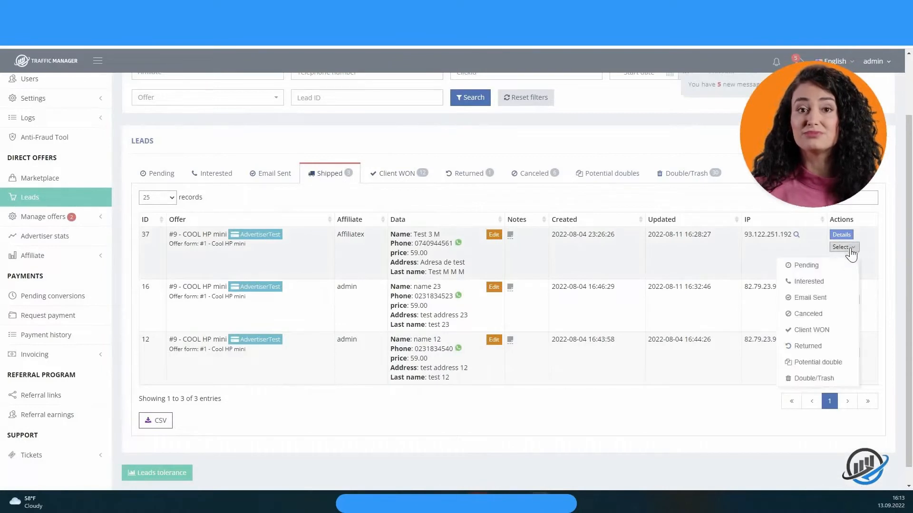
{"action": "left_click", "coordinate": [808, 334]}
{"action": "left_click", "coordinate": [801, 308]}
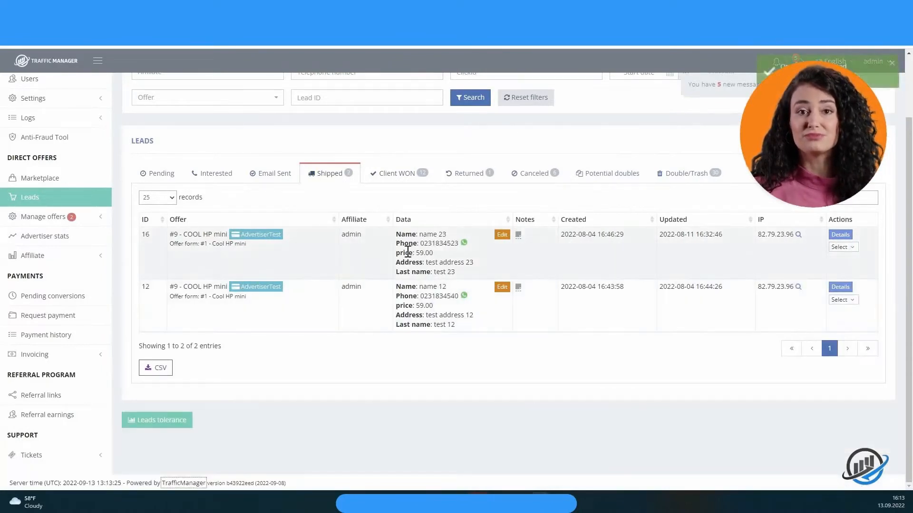
{"action": "left_click", "coordinate": [394, 177]}
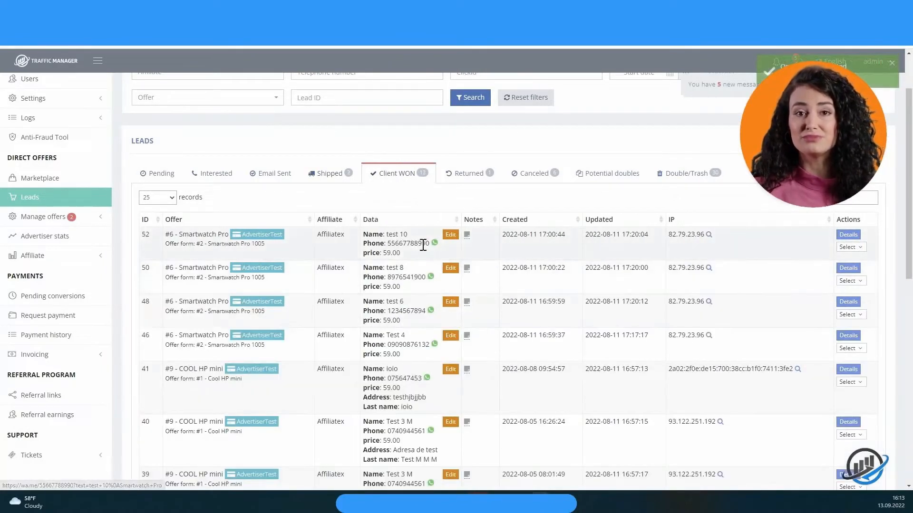
{"action": "left_click", "coordinate": [167, 173]}
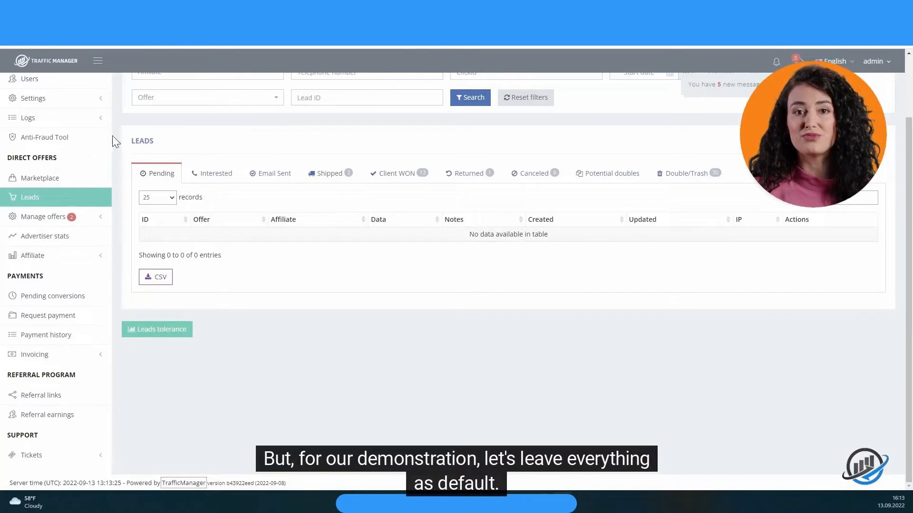
- Clear the custom order status names in the Features section of the system settings and save the changes
{"action": "left_click", "coordinate": [78, 100]}
{"action": "left_click", "coordinate": [86, 120]}
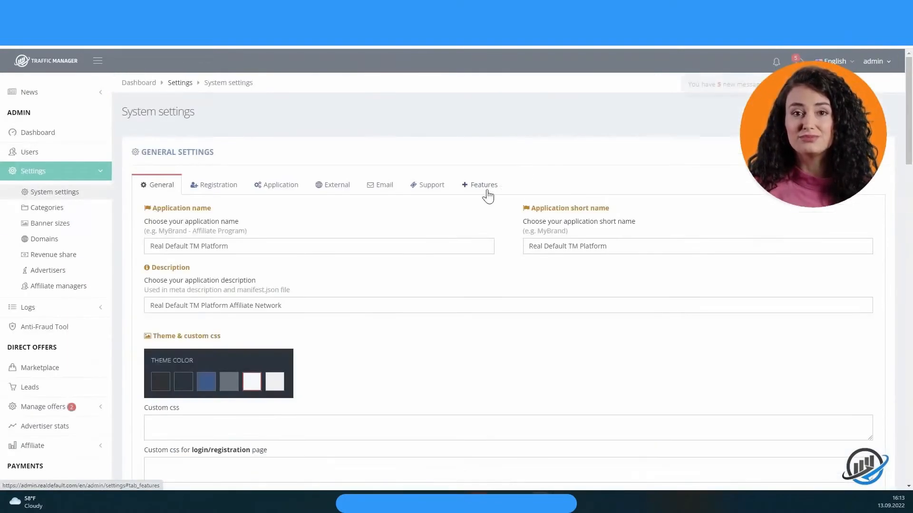
{"action": "left_click", "coordinate": [485, 186]}
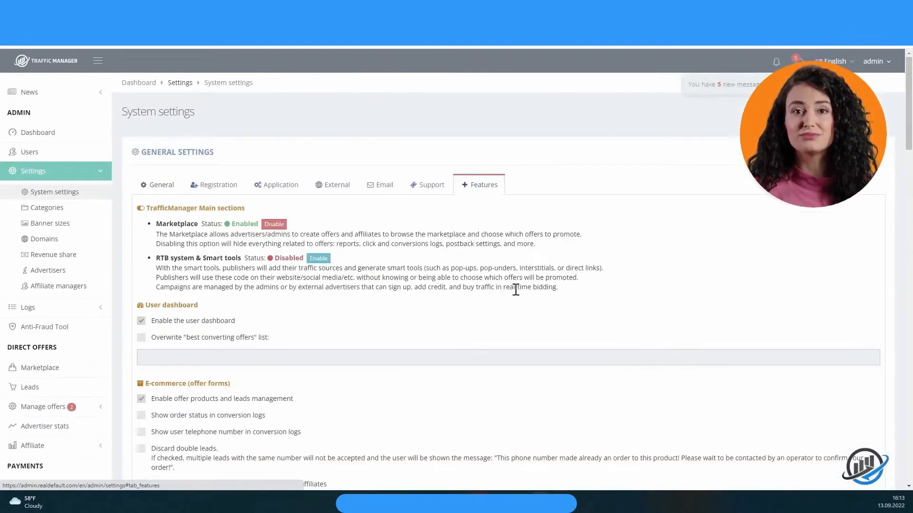
{"action": "scroll", "coordinate": [594, 333], "scroll_direction": "down", "scroll_amount": 10}
{"action": "scroll", "coordinate": [625, 359], "scroll_direction": "up", "scroll_amount": 10}
{"action": "double_click", "coordinate": [677, 415]}
{"action": "triple_click", "coordinate": [677, 415]}
{"action": "key", "text": "BackSpace"}
{"action": "scroll", "coordinate": [677, 415], "scroll_direction": "down", "scroll_amount": 6}
{"action": "left_click", "coordinate": [141, 472]}
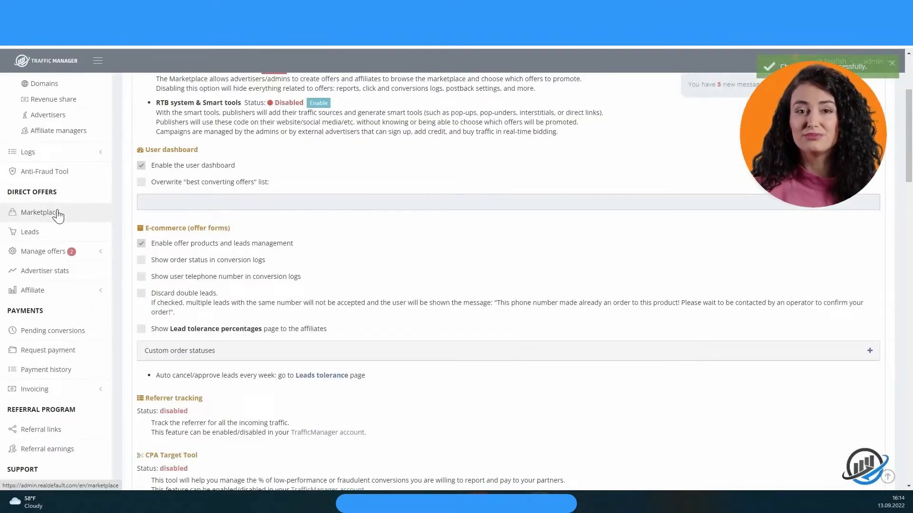
- Look over the offers in the Marketplace and open the new offer form
{"action": "left_click", "coordinate": [87, 214]}
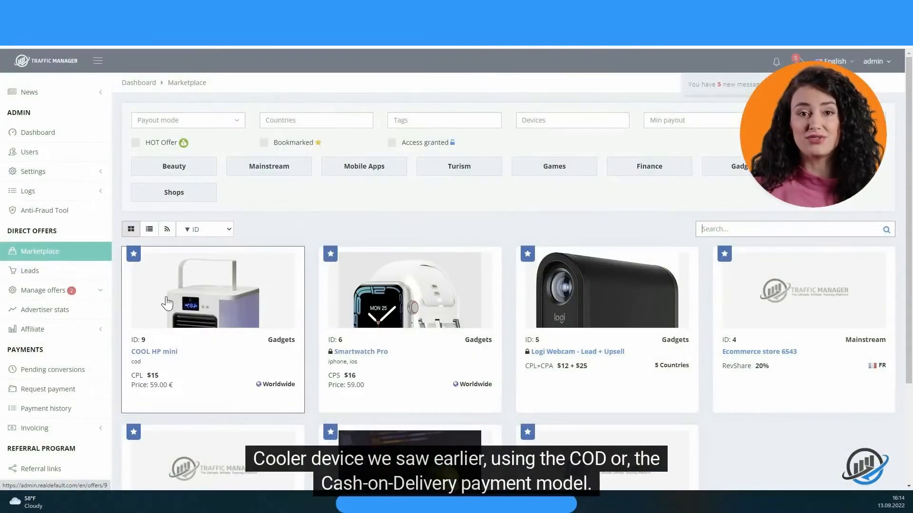
{"action": "scroll", "coordinate": [166, 303], "scroll_direction": "down", "scroll_amount": 2}
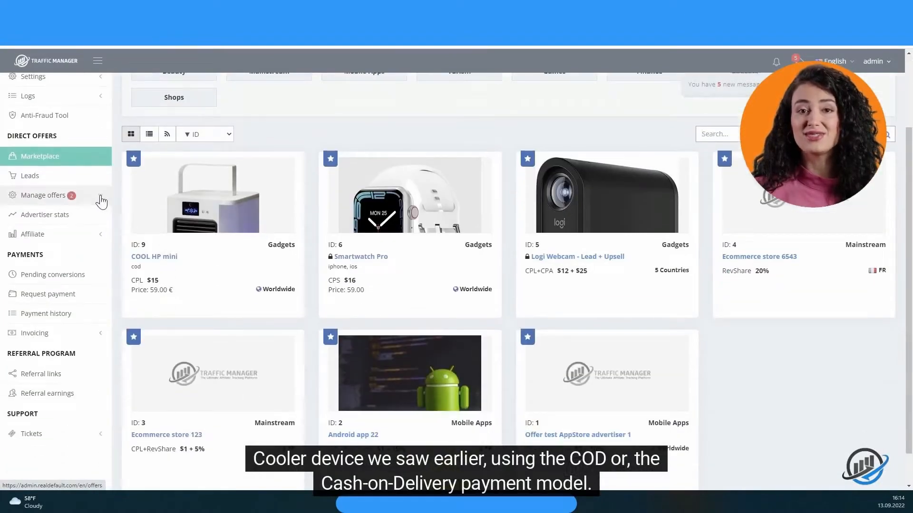
{"action": "left_click", "coordinate": [101, 201]}
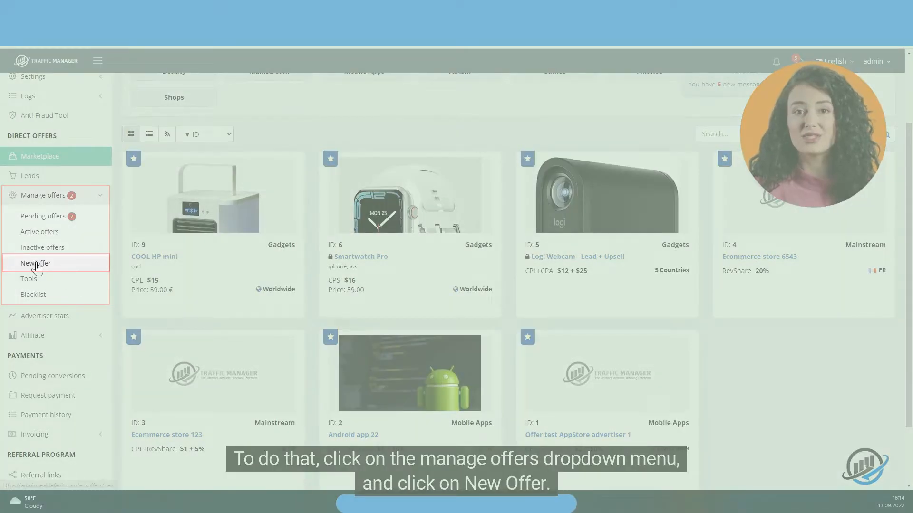
{"action": "left_click", "coordinate": [38, 263]}
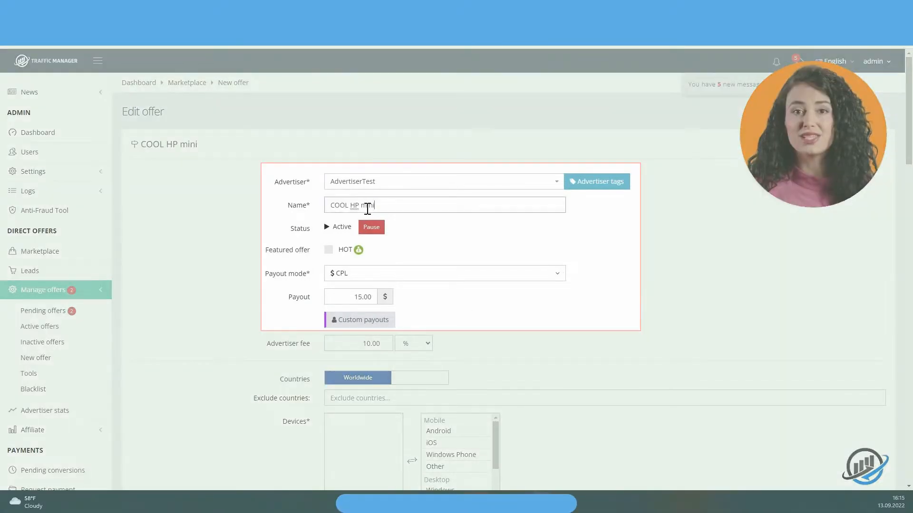
- Review the COOL HP mini offer's name, payout mode and payout amount
{"action": "left_click_drag", "start_coordinate": [375, 206], "coordinate": [324, 209]}
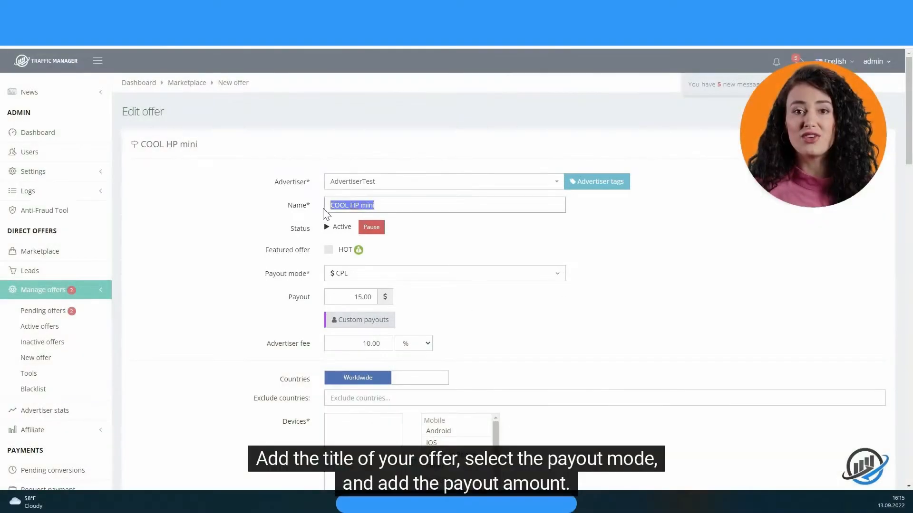
{"action": "left_click", "coordinate": [382, 281]}
{"action": "left_click", "coordinate": [382, 306]}
{"action": "left_click_drag", "start_coordinate": [351, 299], "coordinate": [378, 298]}
{"action": "left_click", "coordinate": [501, 309]}
{"action": "scroll", "coordinate": [464, 292], "scroll_direction": "down", "scroll_amount": 1}
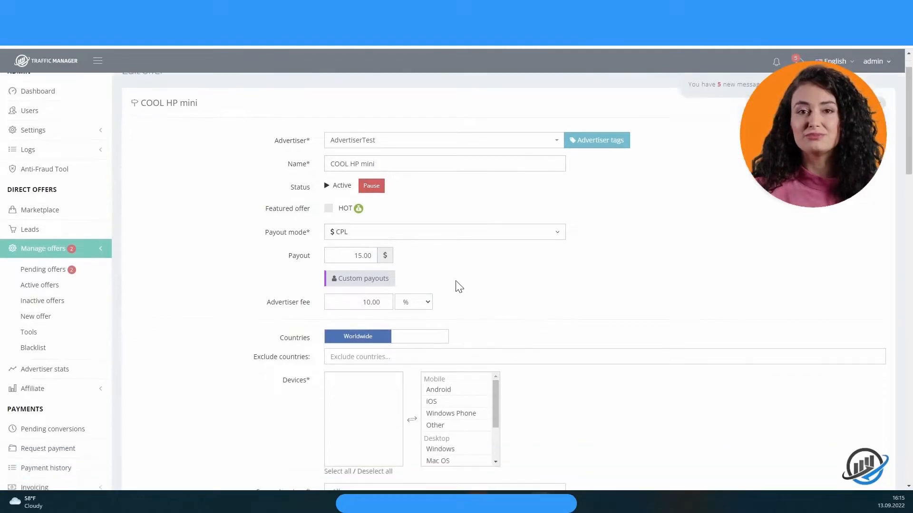
{"action": "left_click", "coordinate": [354, 276]}
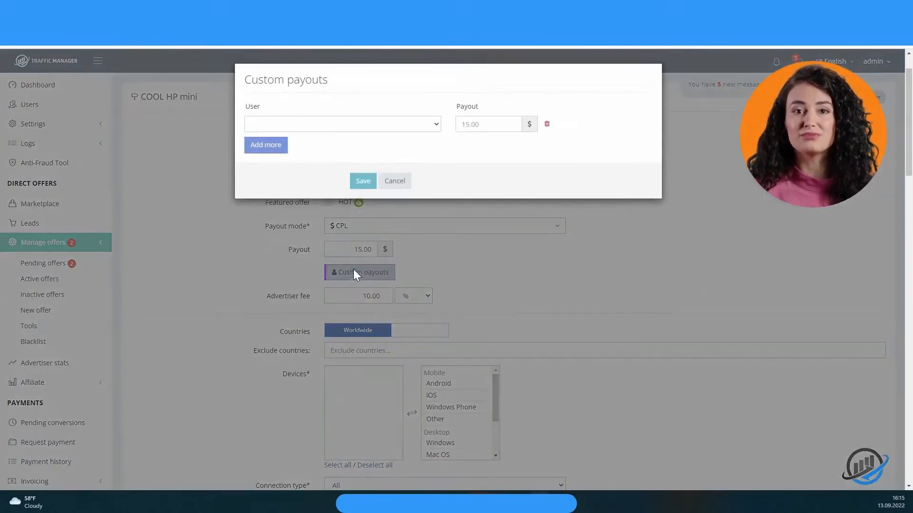
{"action": "left_click", "coordinate": [278, 150]}
{"action": "left_click", "coordinate": [277, 167]}
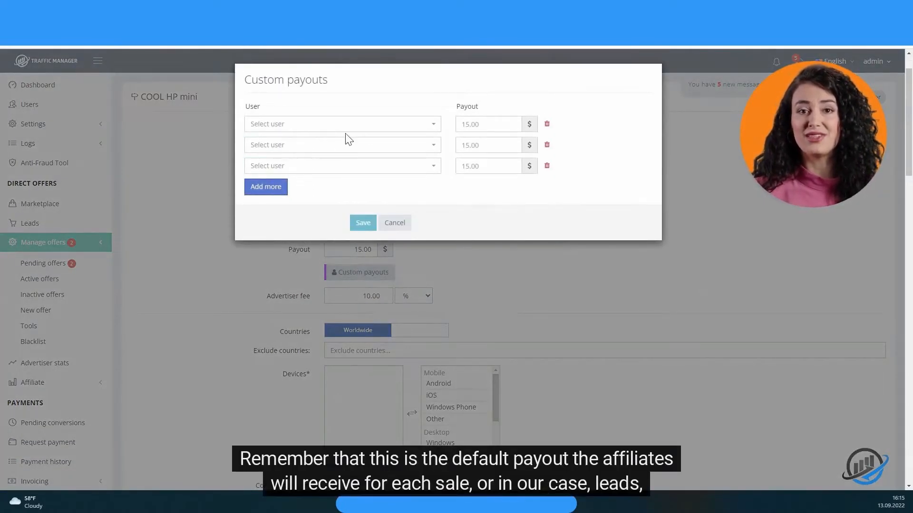
{"action": "left_click", "coordinate": [400, 222]}
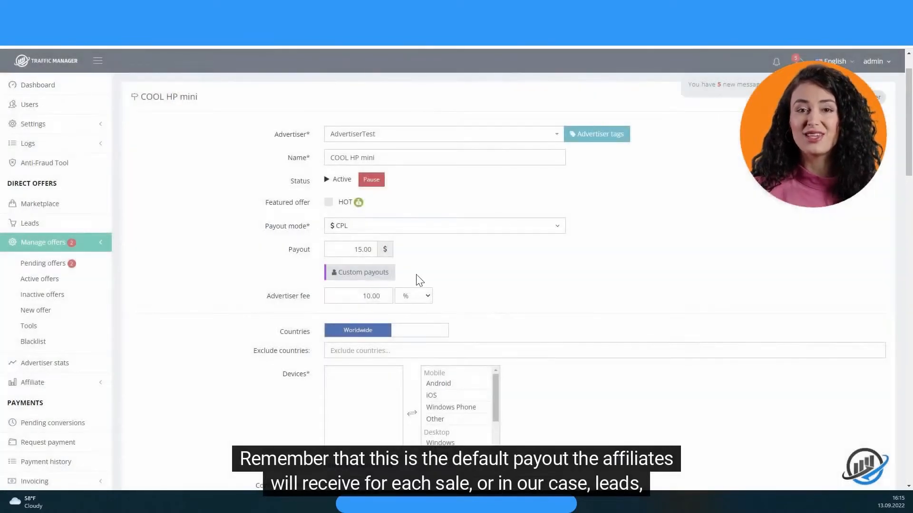
- Add two custom payout entries to the offer, both for the user 6 - Affiliatex
{"action": "double_click", "coordinate": [362, 250]}
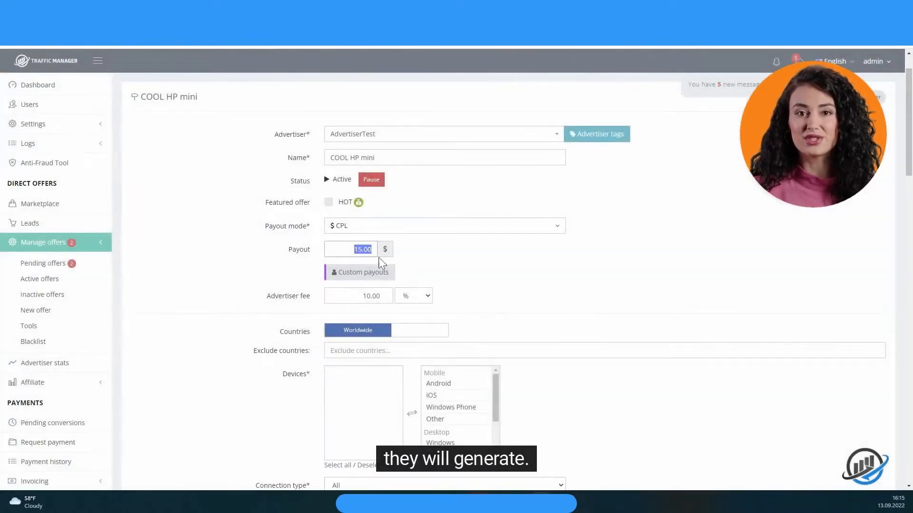
{"action": "left_click", "coordinate": [363, 271]}
{"action": "left_click", "coordinate": [355, 124]}
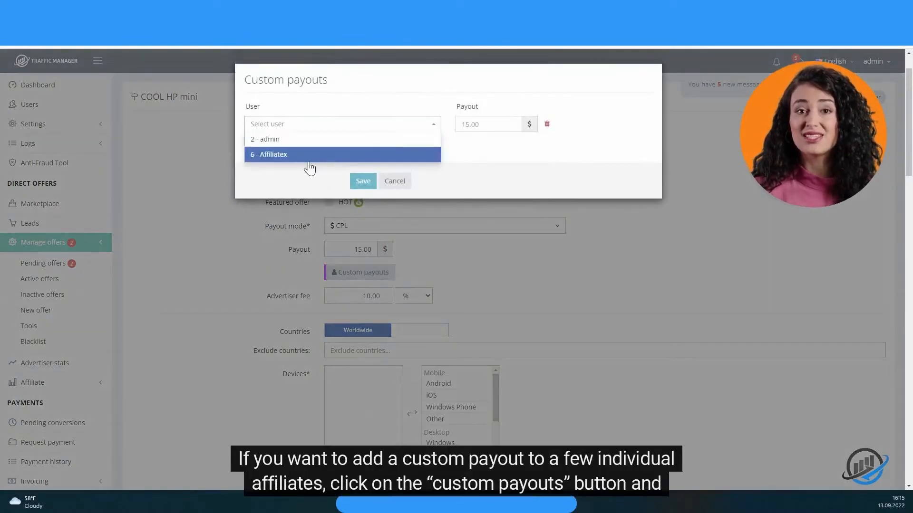
{"action": "left_click", "coordinate": [306, 155]}
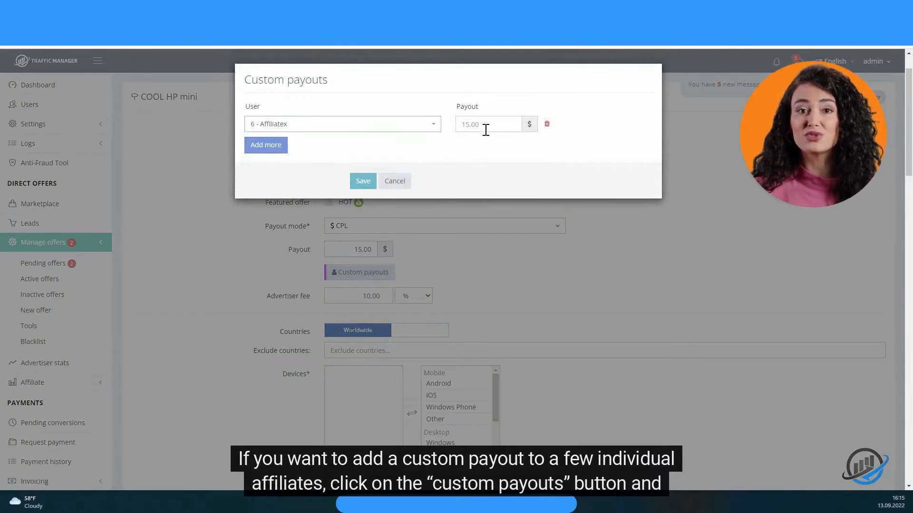
{"action": "left_click", "coordinate": [285, 144]}
{"action": "left_click", "coordinate": [296, 150]}
{"action": "left_click", "coordinate": [288, 175]}
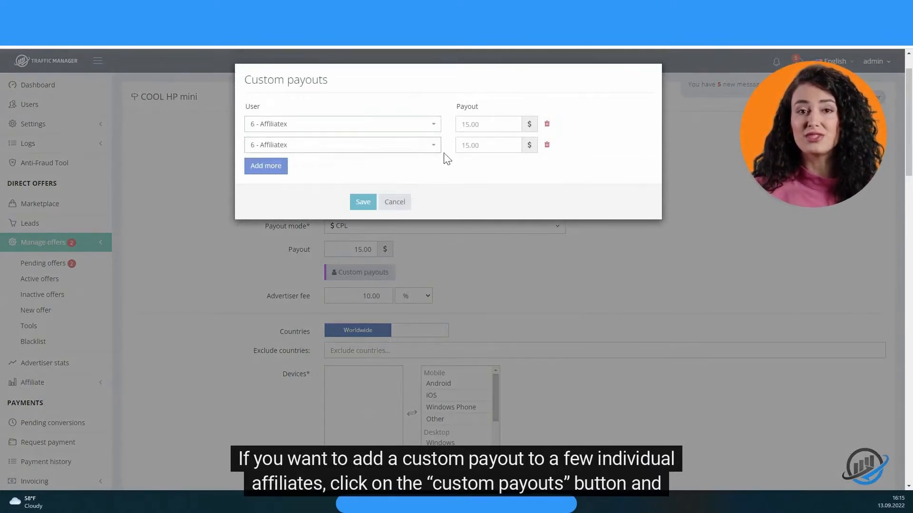
- Set the two custom payouts to $16 and $21, save them, and reopen the custom payouts to check them
{"action": "left_click", "coordinate": [486, 124]}
{"action": "type", "text": "1"}
{"action": "left_click", "coordinate": [480, 143]}
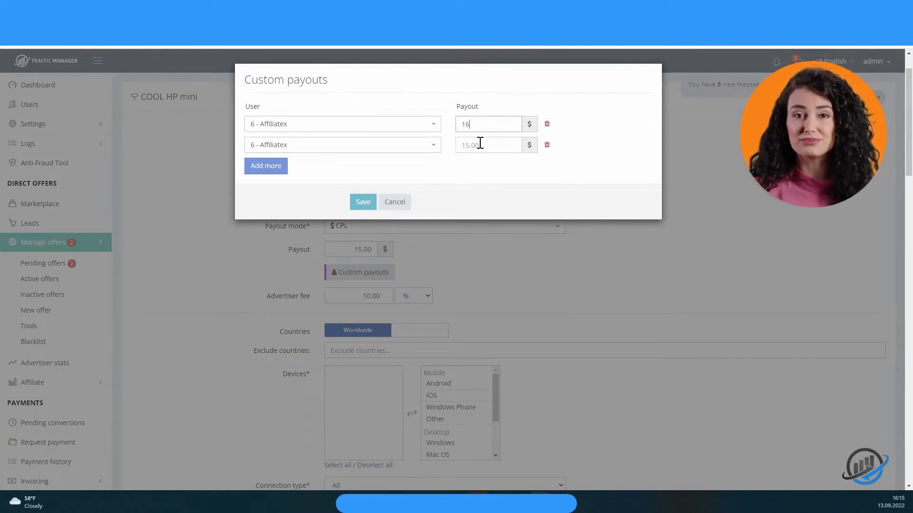
{"action": "left_click", "coordinate": [479, 146]}
{"action": "type", "text": "21"}
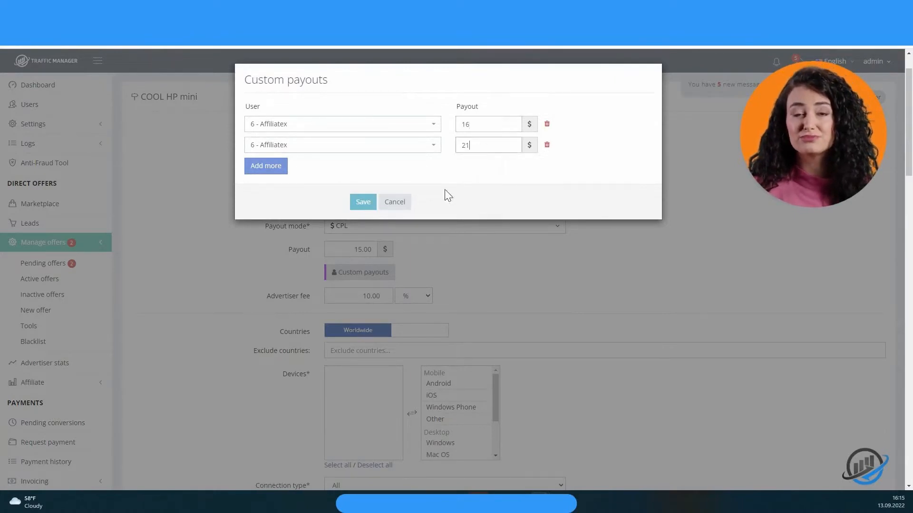
{"action": "left_click", "coordinate": [363, 204]}
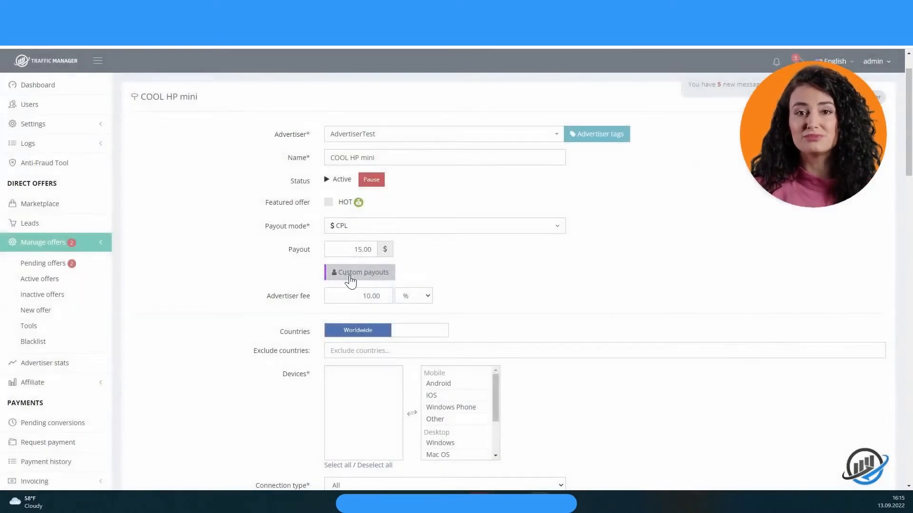
{"action": "left_click", "coordinate": [350, 274]}
{"action": "left_click", "coordinate": [397, 203]}
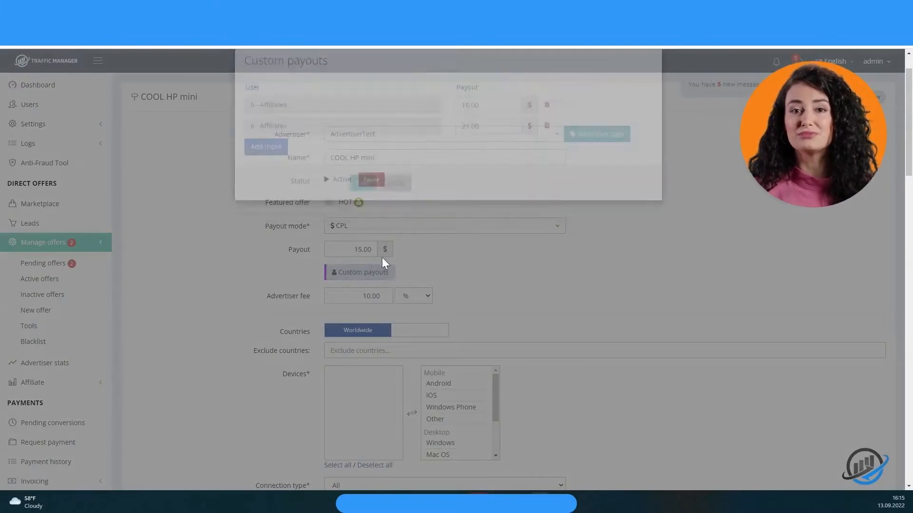
- Limit the offer to selected countries and add Italy, Spain and Germany
{"action": "left_click", "coordinate": [386, 332]}
{"action": "left_click", "coordinate": [366, 351]}
{"action": "type", "text": "ital"}
{"action": "left_click", "coordinate": [354, 367]}
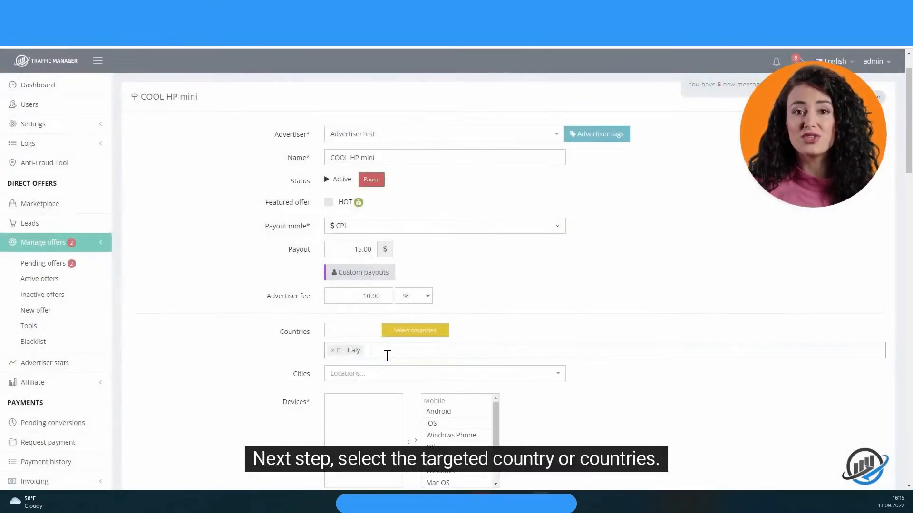
{"action": "type", "text": "spain"}
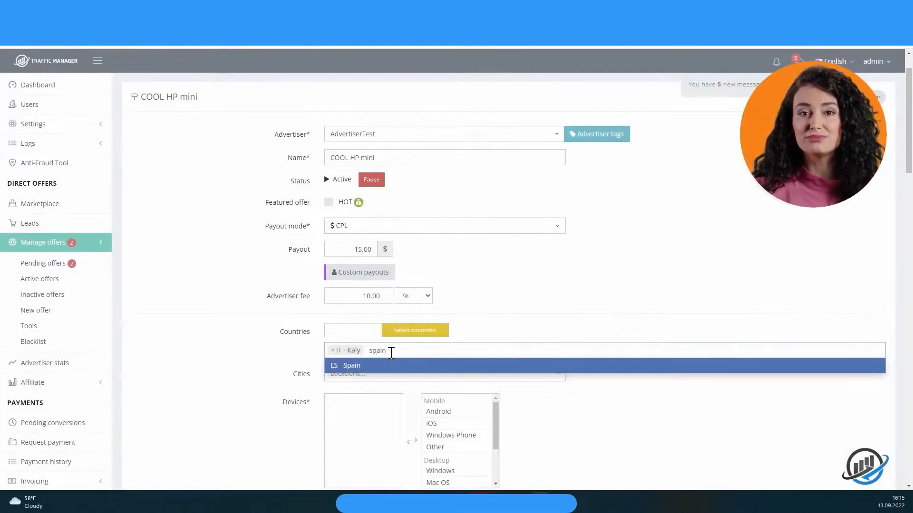
{"action": "left_click", "coordinate": [390, 360]}
{"action": "type", "text": "germ"}
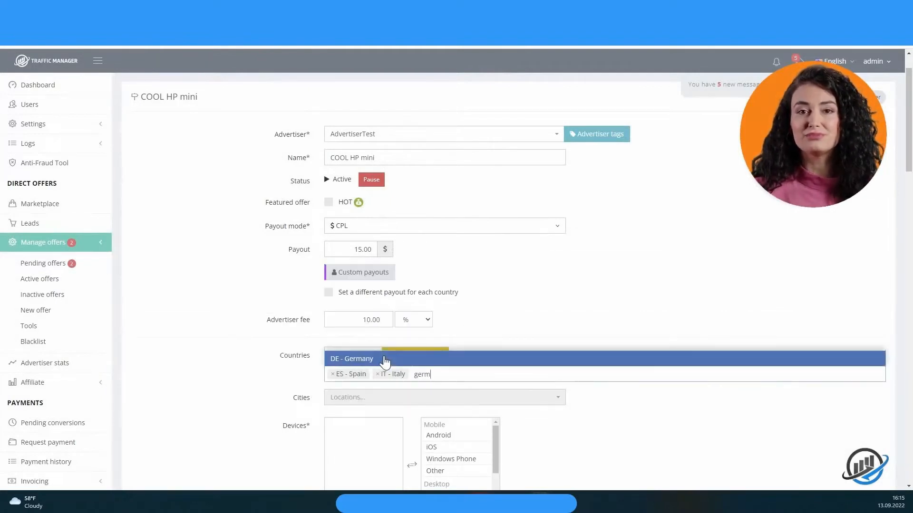
{"action": "type", "text": "a"}
{"action": "left_click", "coordinate": [385, 362]}
- Try selecting all target devices for the offer and deselect them all again
{"action": "scroll", "coordinate": [225, 376], "scroll_direction": "down", "scroll_amount": 3}
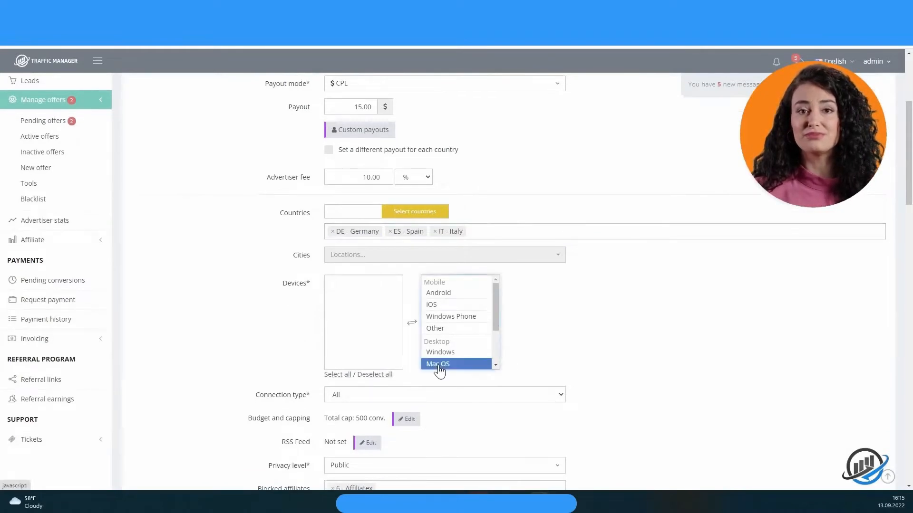
{"action": "left_click", "coordinate": [339, 377]}
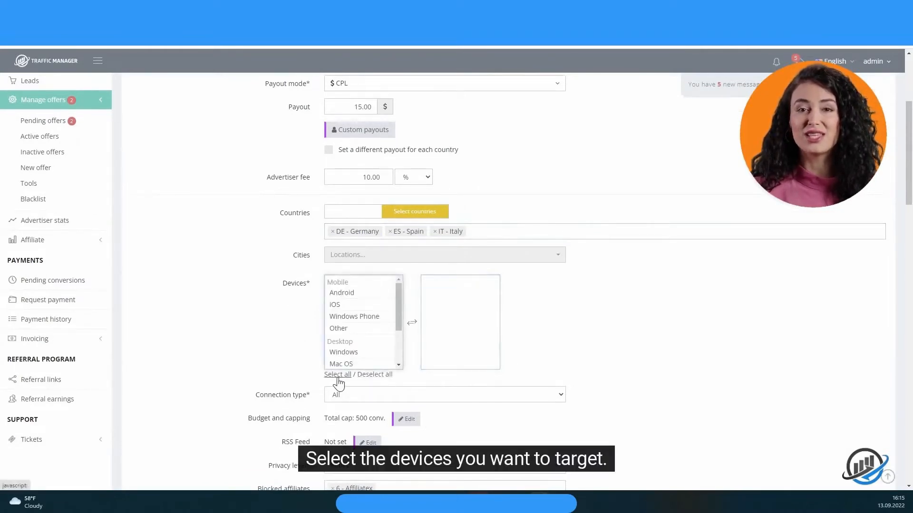
{"action": "left_click", "coordinate": [376, 376]}
- Check the offer's connection type options, and review and save its budget and capping settings
{"action": "scroll", "coordinate": [579, 309], "scroll_direction": "down", "scroll_amount": 3}
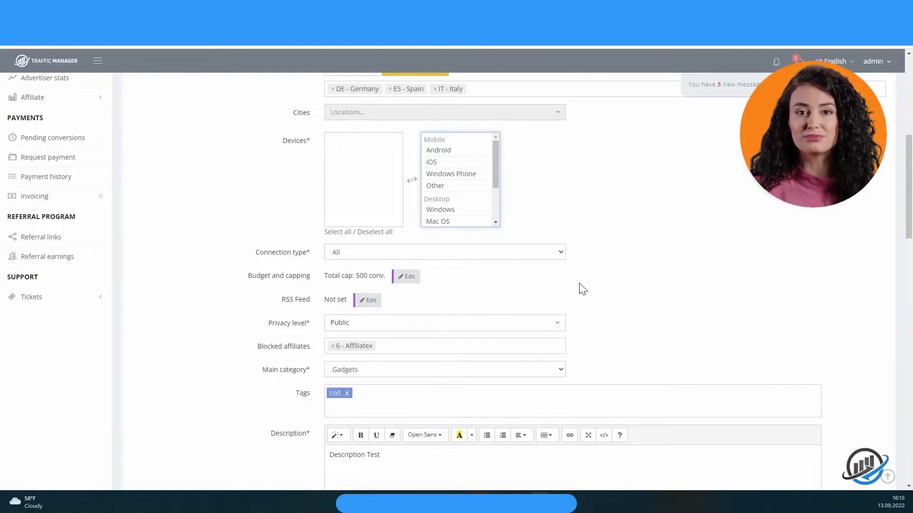
{"action": "left_click", "coordinate": [554, 253]}
{"action": "left_click", "coordinate": [553, 251]}
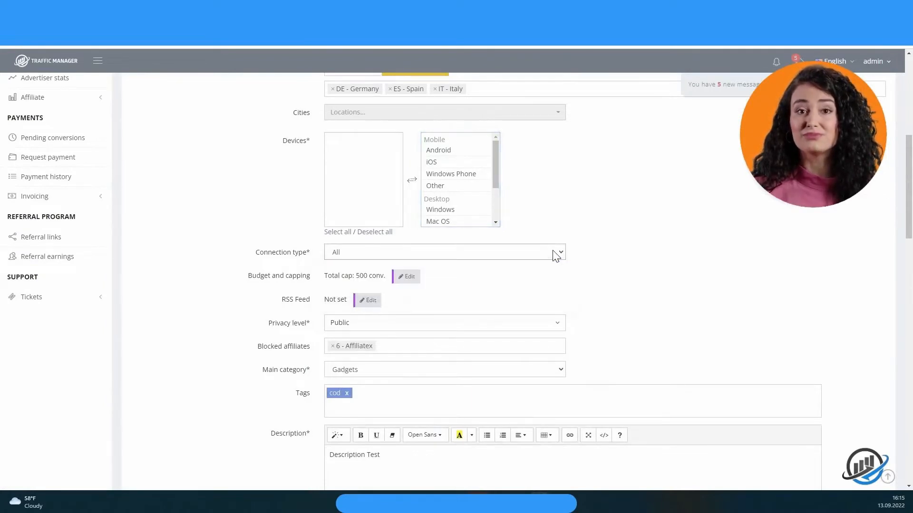
{"action": "scroll", "coordinate": [475, 247], "scroll_direction": "down", "scroll_amount": 1}
{"action": "left_click", "coordinate": [409, 229]}
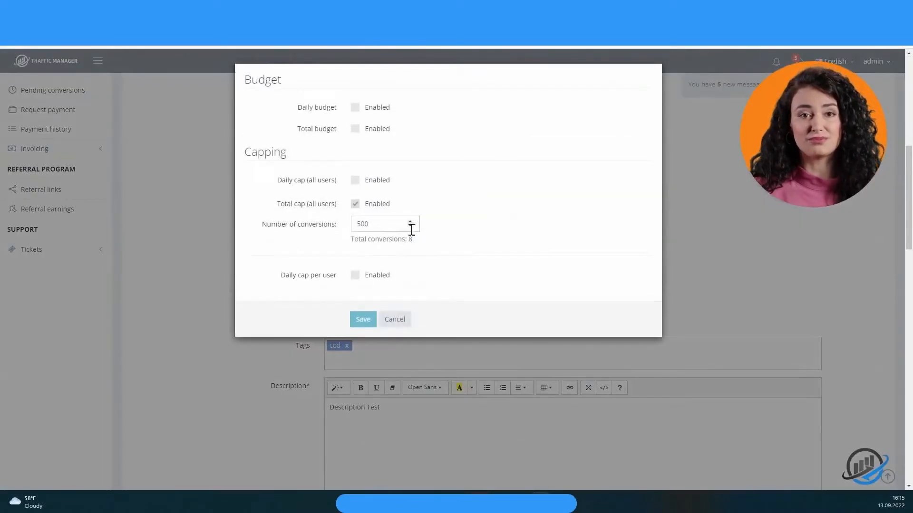
{"action": "left_click", "coordinate": [363, 324]}
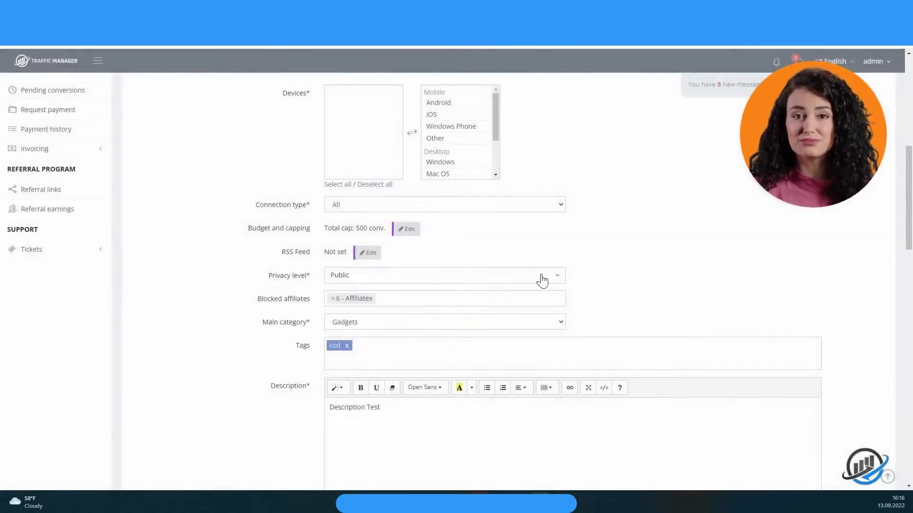
- Review the Public privacy level of the offer and change the privacy level to Apply needed
{"action": "scroll", "coordinate": [630, 234], "scroll_direction": "down", "scroll_amount": 2}
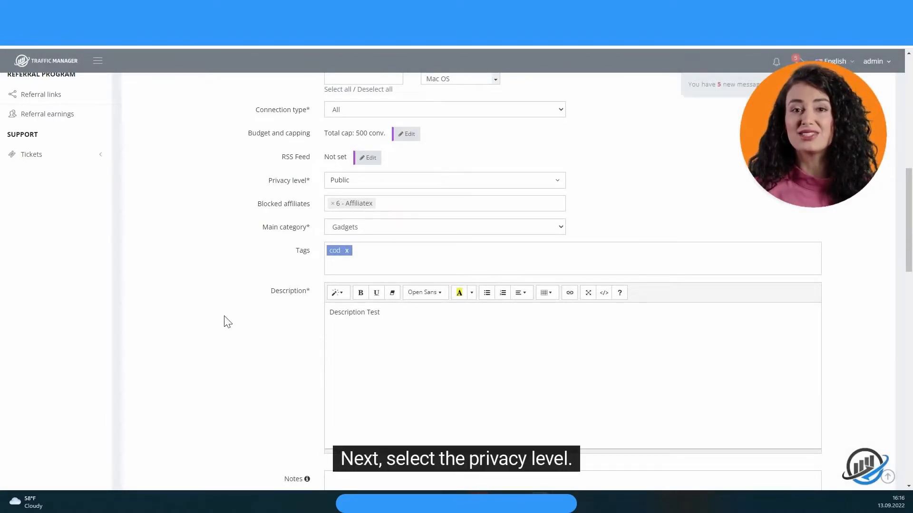
{"action": "left_click", "coordinate": [557, 183]}
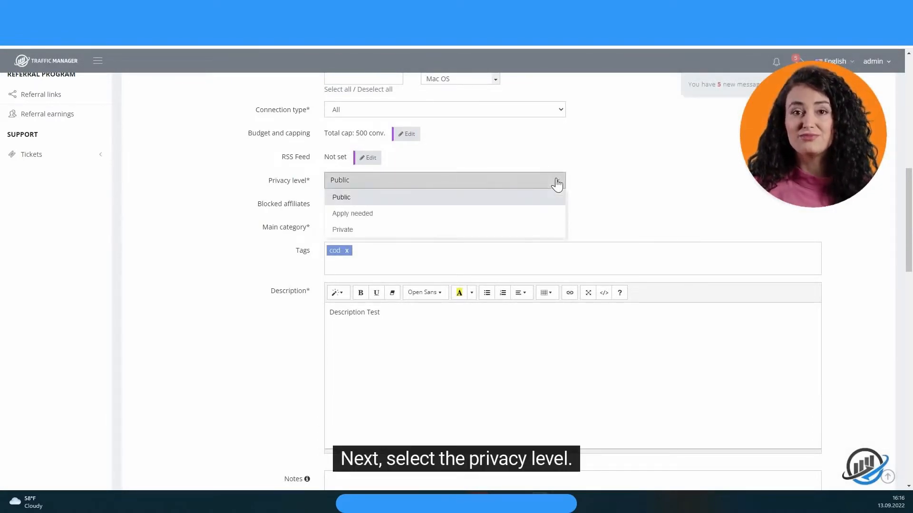
{"action": "left_click", "coordinate": [414, 198]}
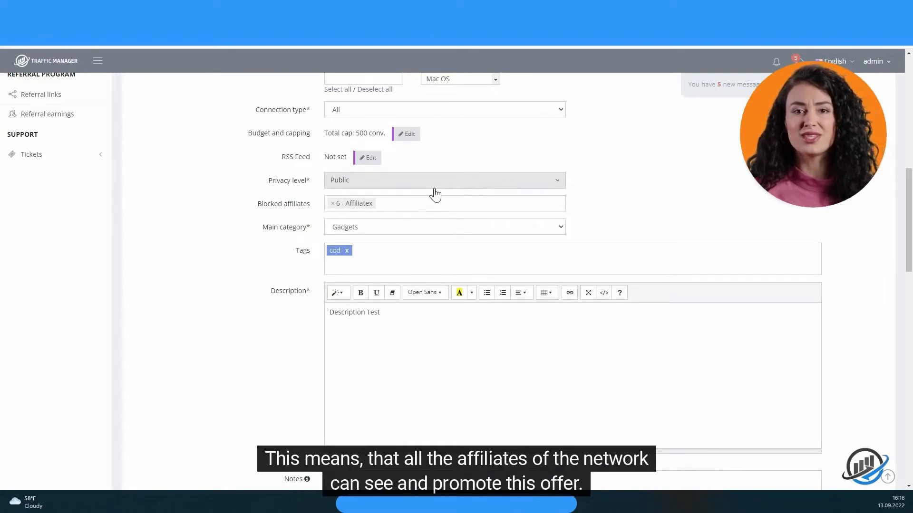
{"action": "left_click", "coordinate": [458, 183]}
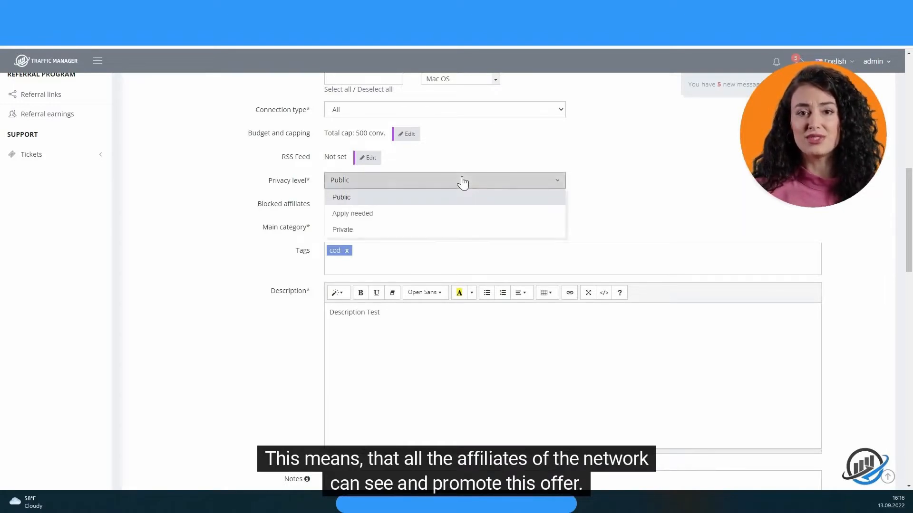
{"action": "left_click", "coordinate": [394, 215]}
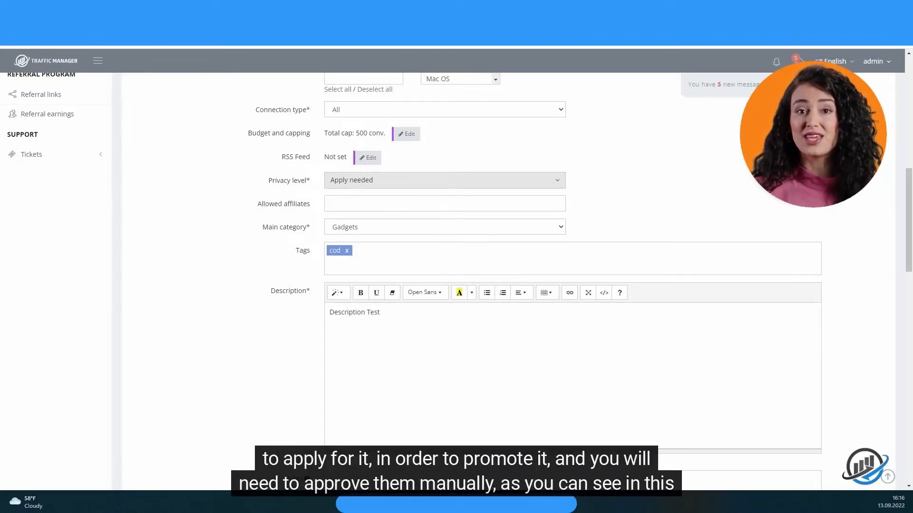
{"action": "left_click", "coordinate": [239, 343]}
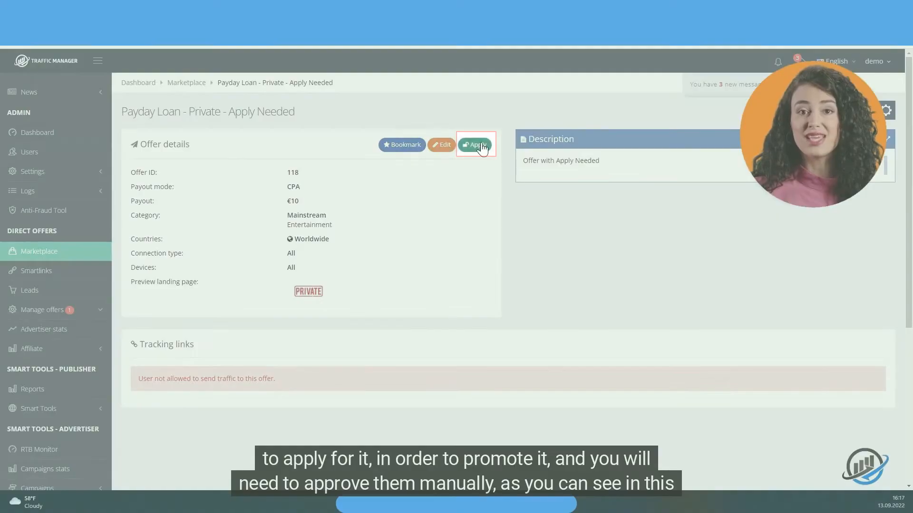
- Apply for the Payday Loan - Private - Apply Needed offer with the message "Please allow me to promote this offer, I have Facebook traffic"
{"action": "left_click", "coordinate": [482, 148]}
{"action": "left_click", "coordinate": [334, 131]}
{"action": "type", "text": "ple"}
{"action": "left_click", "coordinate": [342, 170]}
{"action": "left_click", "coordinate": [357, 169]}
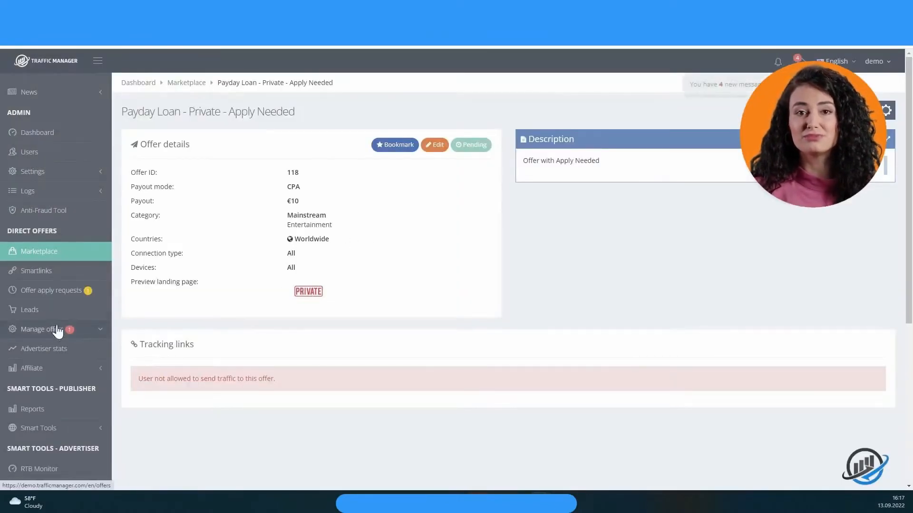
- Open the offer apply requests, review the pending Payday Loan request and its message, and process it
{"action": "left_click", "coordinate": [84, 295]}
{"action": "left_click_drag", "start_coordinate": [347, 181], "coordinate": [749, 181]}
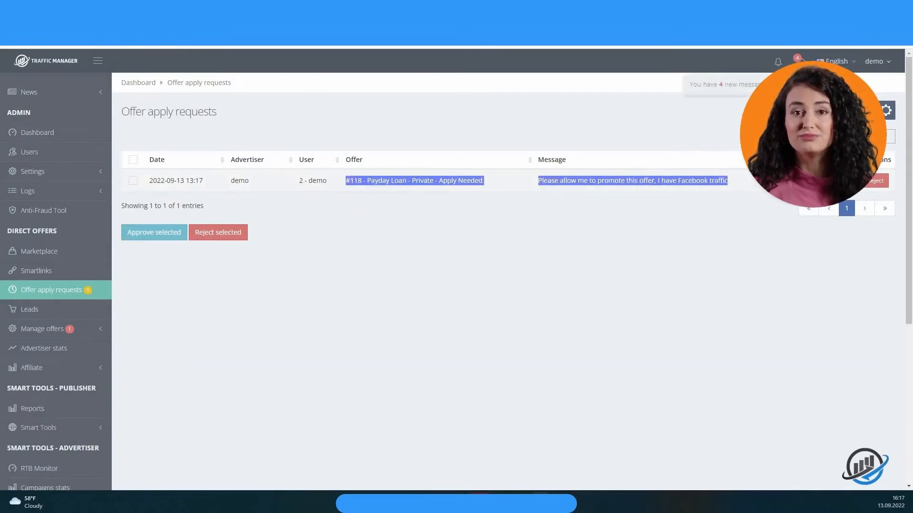
{"action": "left_click", "coordinate": [789, 187]}
{"action": "left_click", "coordinate": [878, 188]}
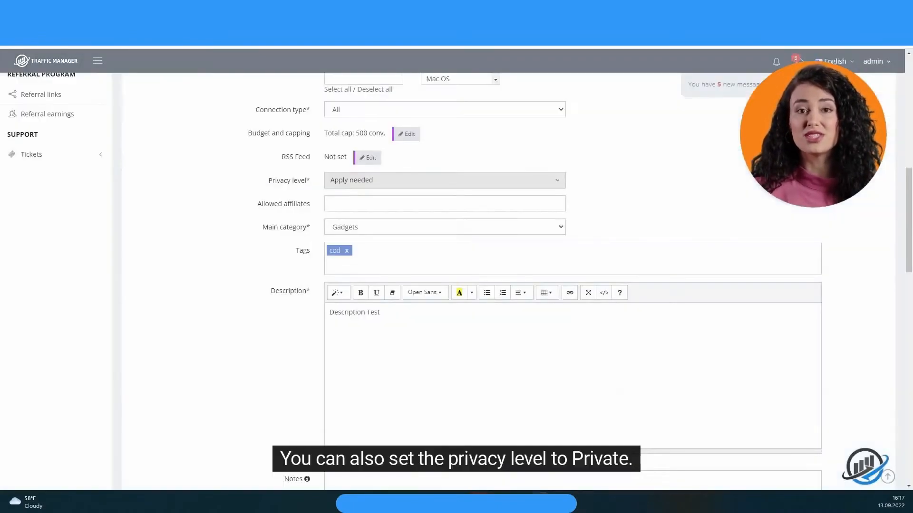
- Set the offer's privacy level to Private and add 6 - Affiliatex to the allowed affiliates
{"action": "left_click", "coordinate": [393, 181]}
{"action": "left_click", "coordinate": [373, 230]}
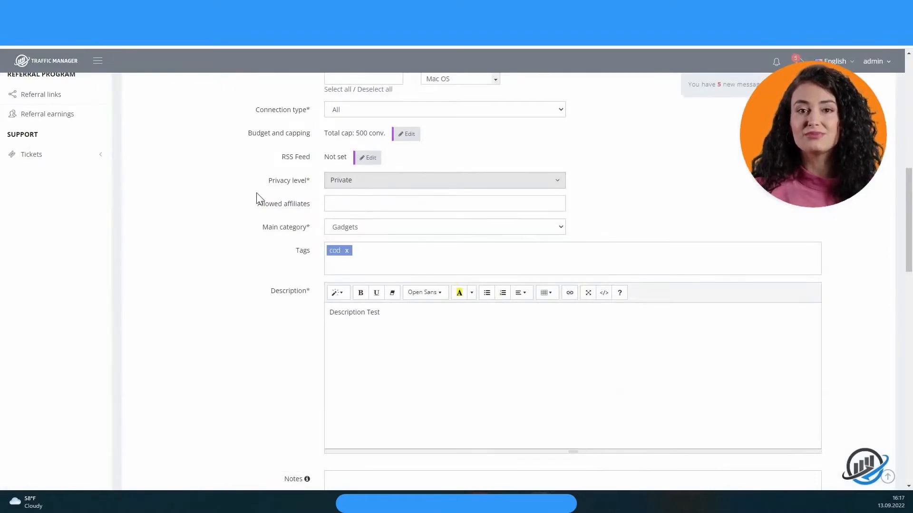
{"action": "scroll", "coordinate": [226, 202], "scroll_direction": "up", "scroll_amount": 1}
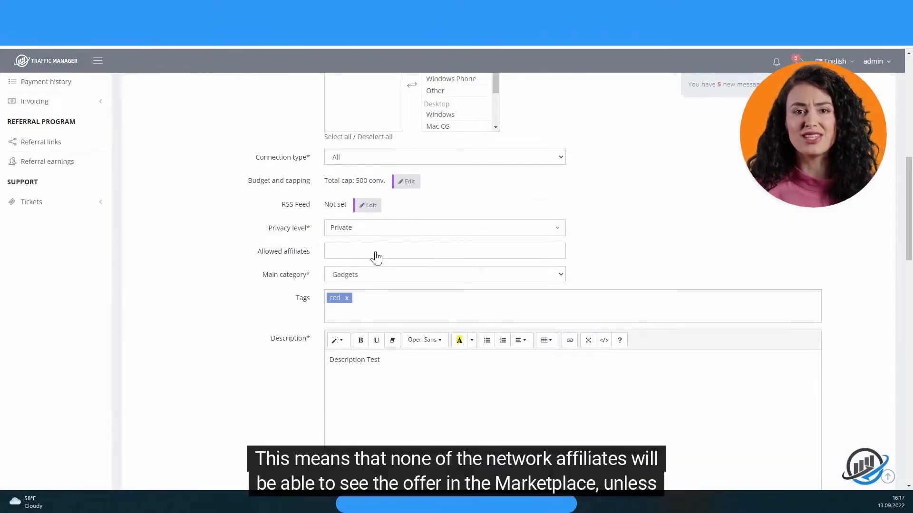
{"action": "left_click", "coordinate": [376, 257]}
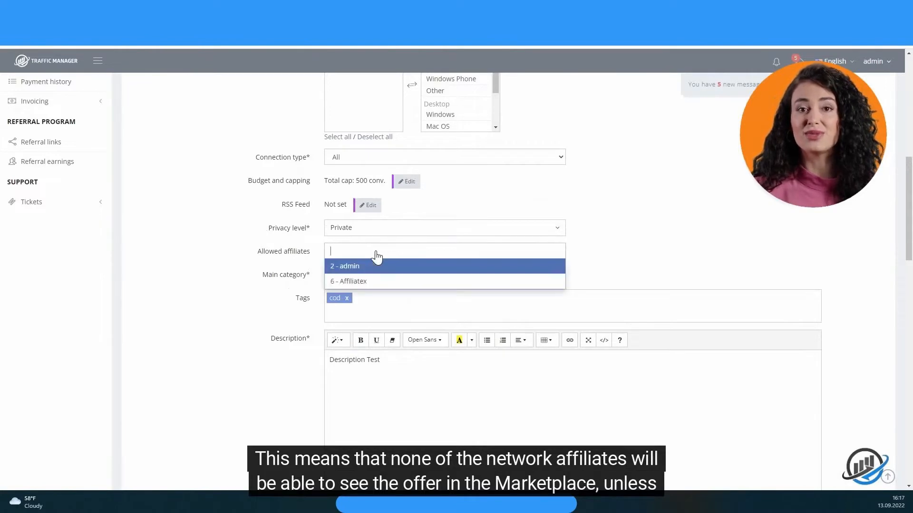
{"action": "left_click", "coordinate": [358, 281]}
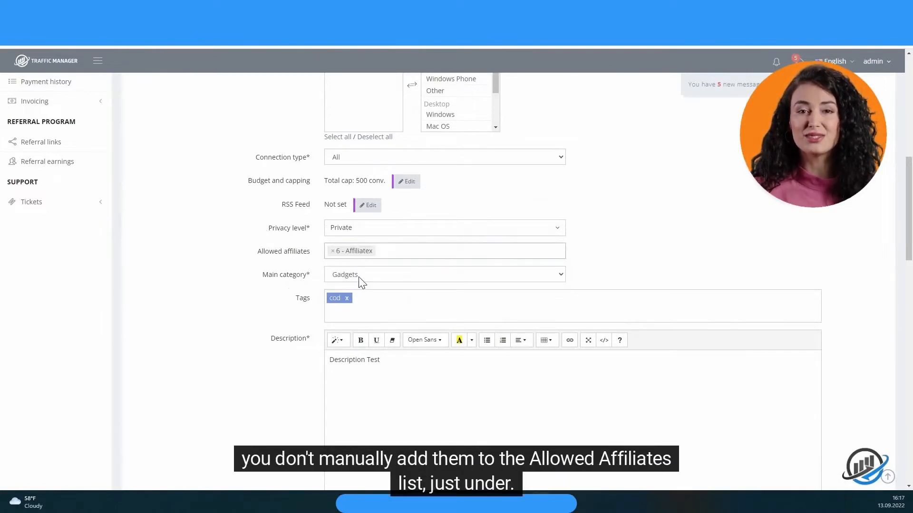
{"action": "scroll", "coordinate": [398, 251], "scroll_direction": "down", "scroll_amount": 2}
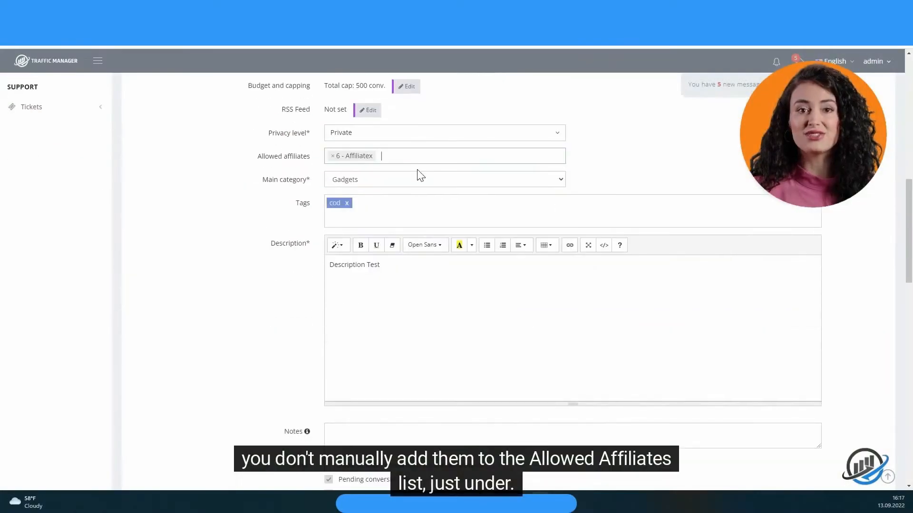
- Keep Gadgets as the offer's main category and add the tag iphone
{"action": "left_click", "coordinate": [415, 181]}
{"action": "left_click", "coordinate": [417, 184]}
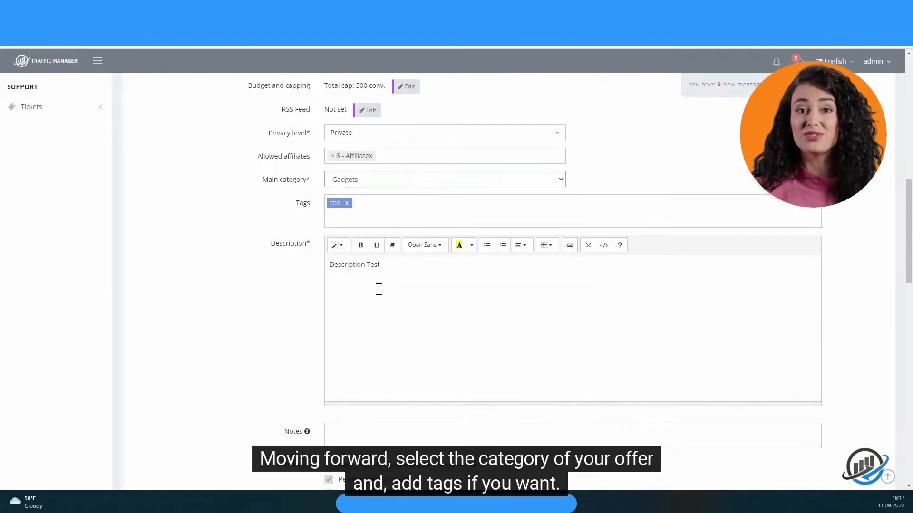
{"action": "left_click", "coordinate": [355, 208]}
{"action": "left_click", "coordinate": [347, 236]}
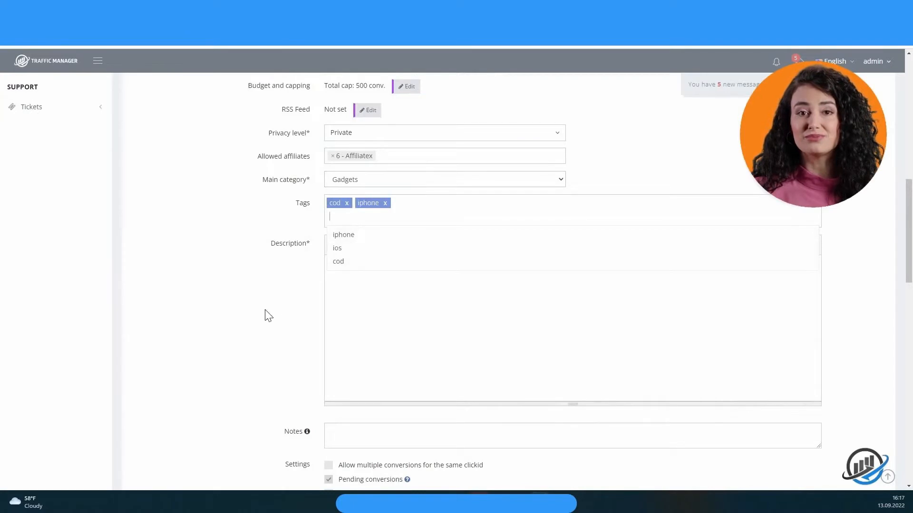
{"action": "left_click", "coordinate": [369, 289]}
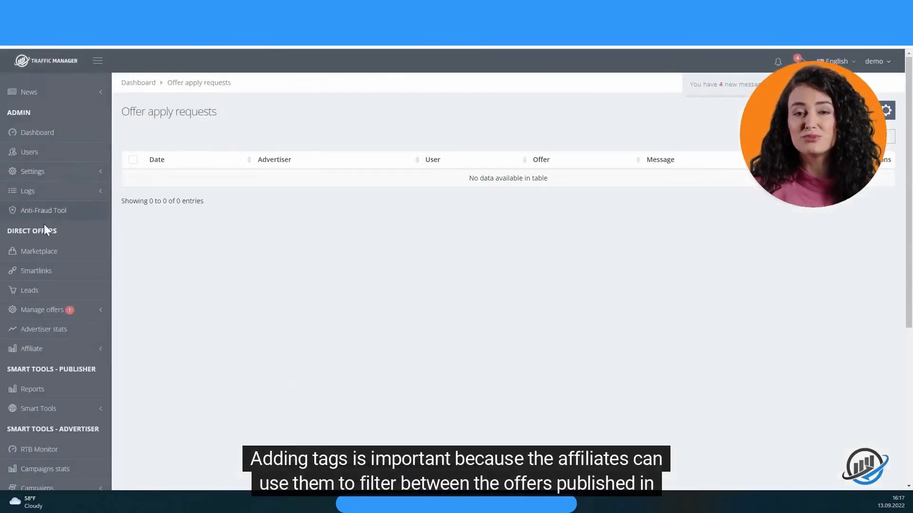
- Open the Marketplace, filter its offers by the tags baby and 1-click-flow, and remove both tag filters again
{"action": "left_click", "coordinate": [91, 251]}
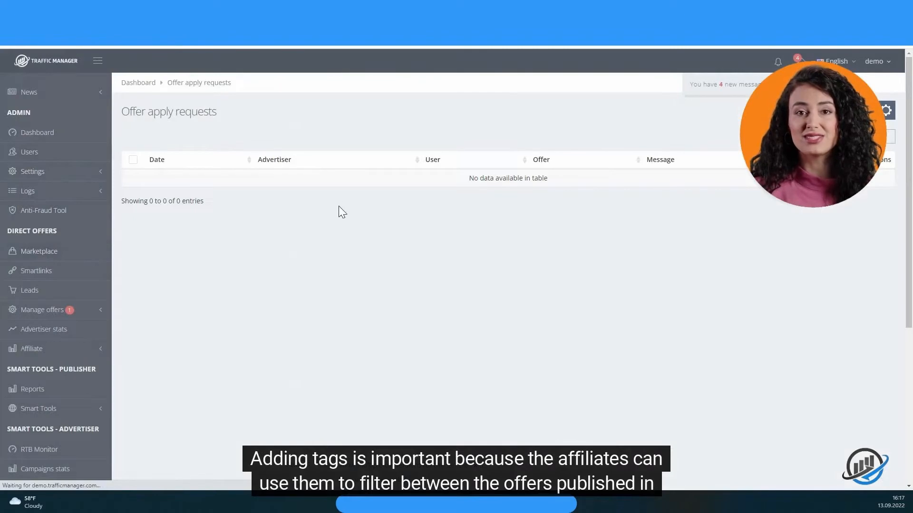
{"action": "left_click", "coordinate": [434, 120]}
{"action": "left_click", "coordinate": [402, 150]}
{"action": "left_click", "coordinate": [429, 121]}
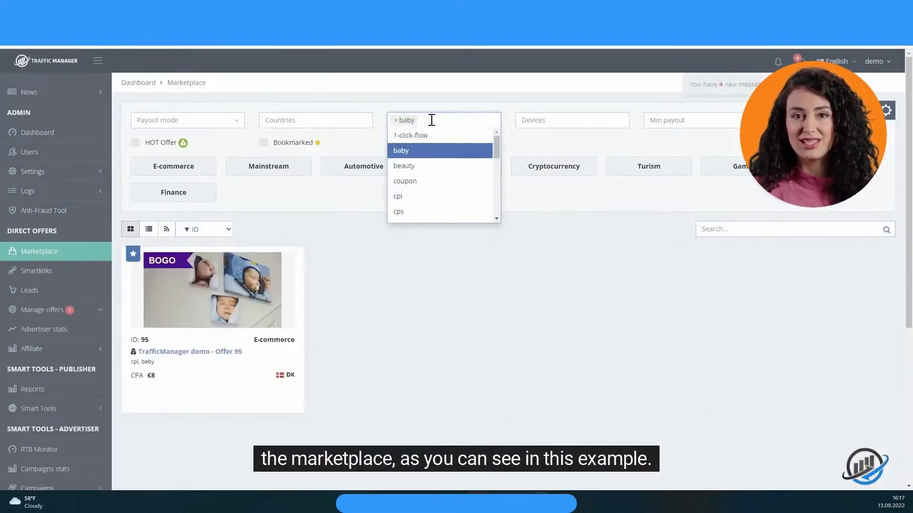
{"action": "left_click", "coordinate": [401, 136]}
{"action": "left_click", "coordinate": [397, 125]}
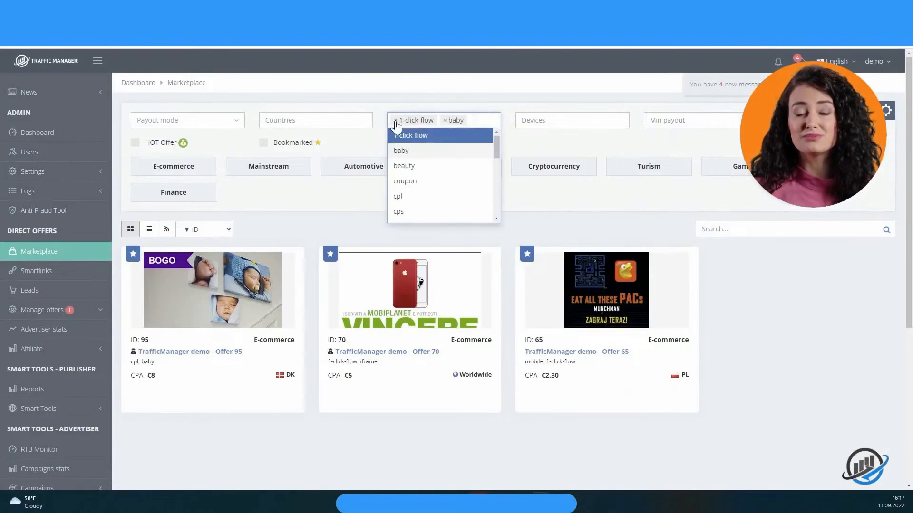
{"action": "left_click", "coordinate": [396, 121]}
{"action": "left_click", "coordinate": [396, 121]}
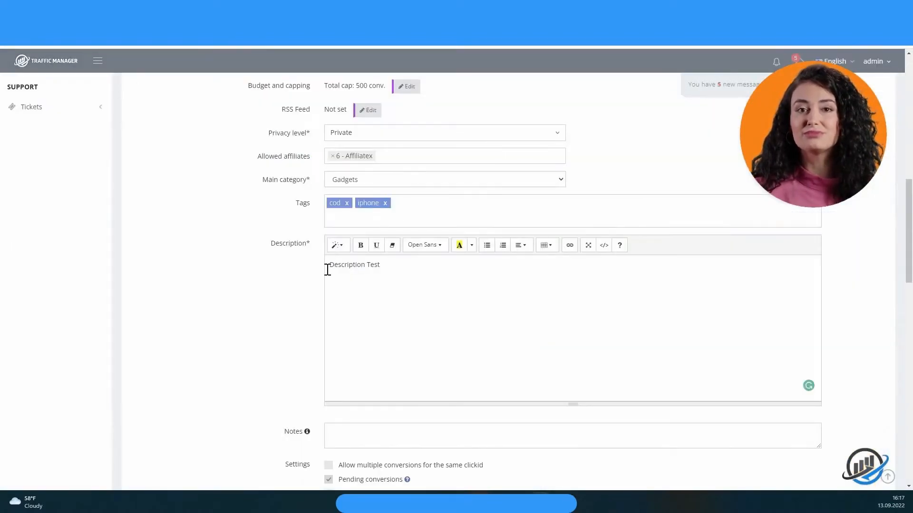
- Review the offer's settings, including Pending conversions, its conversions tracking, and the Products (Forms) section
{"action": "scroll", "coordinate": [354, 262], "scroll_direction": "down", "scroll_amount": 5}
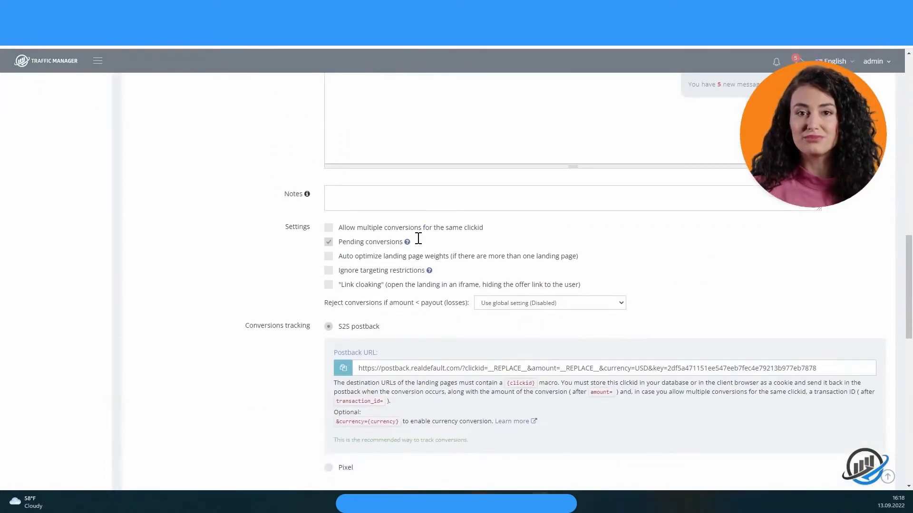
{"action": "scroll", "coordinate": [412, 214], "scroll_direction": "down", "scroll_amount": 1}
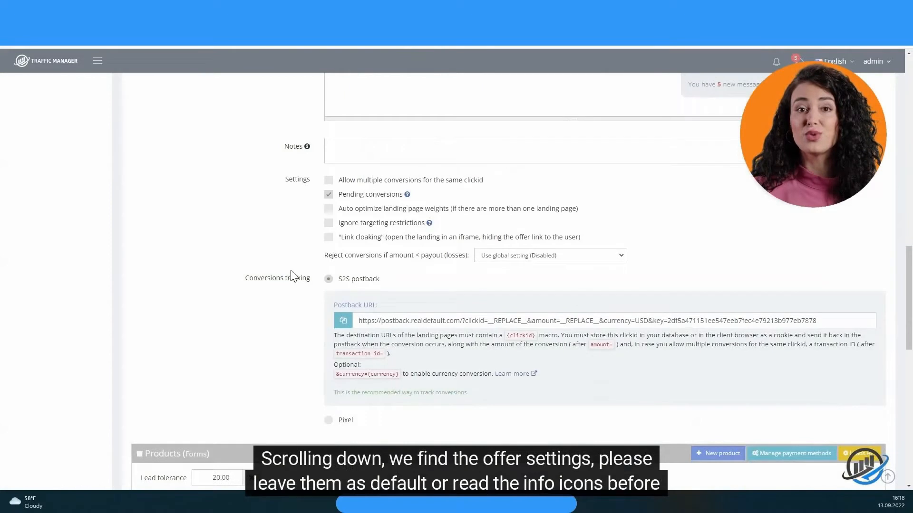
{"action": "scroll", "coordinate": [297, 259], "scroll_direction": "down", "scroll_amount": 2}
{"action": "scroll", "coordinate": [301, 242], "scroll_direction": "up", "scroll_amount": 2}
{"action": "left_click", "coordinate": [329, 194]}
{"action": "scroll", "coordinate": [315, 225], "scroll_direction": "down", "scroll_amount": 5}
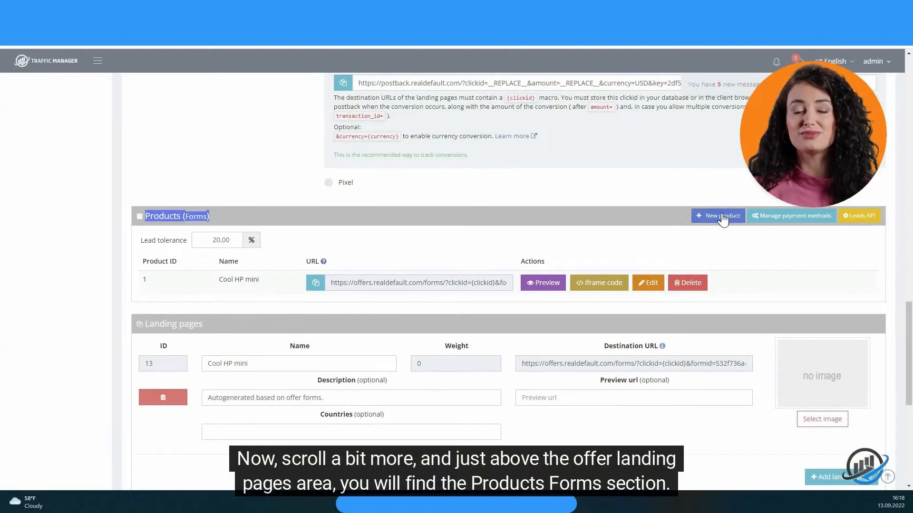
- Open the product form and check the product name, conversion value and end-user price, comparing the price with the landing page's order form
{"action": "left_click", "coordinate": [720, 216]}
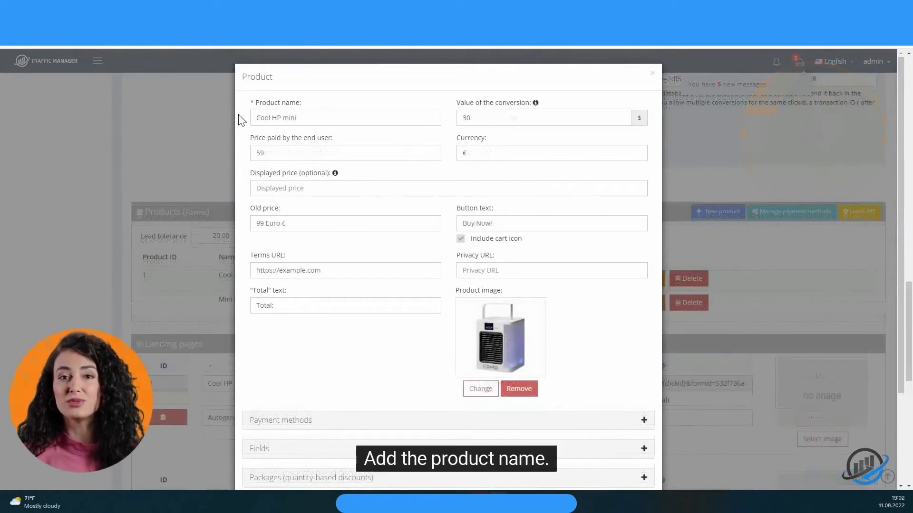
{"action": "left_click_drag", "start_coordinate": [247, 102], "coordinate": [302, 104]}
{"action": "double_click", "coordinate": [294, 118]}
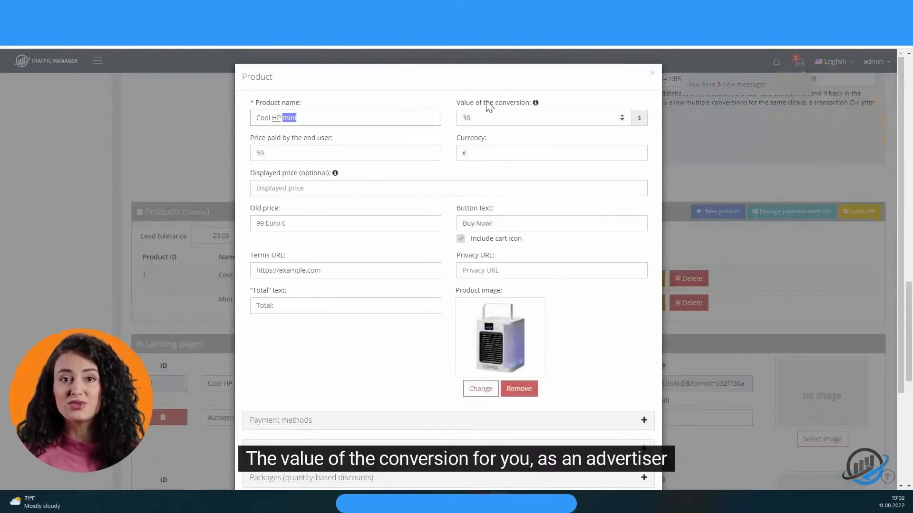
{"action": "left_click_drag", "start_coordinate": [459, 104], "coordinate": [544, 106]}
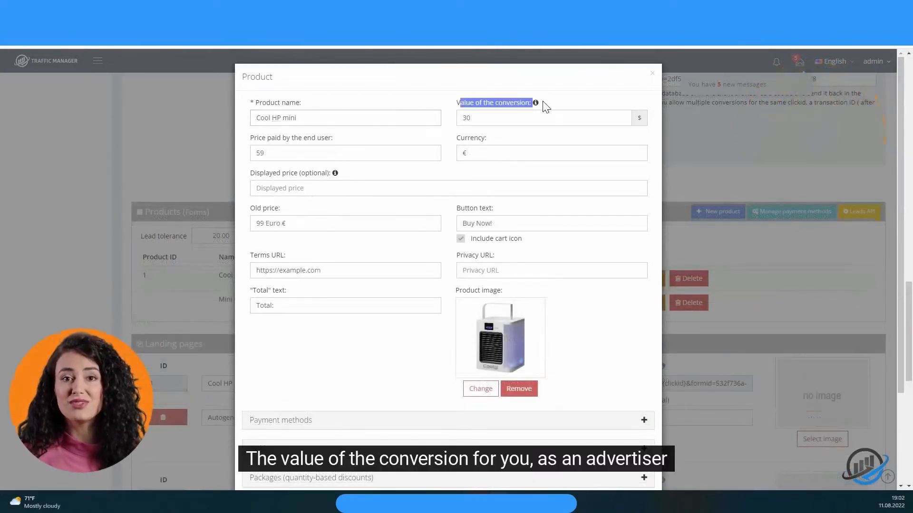
{"action": "left_click", "coordinate": [333, 140]}
{"action": "left_click_drag", "start_coordinate": [250, 139], "coordinate": [342, 142]}
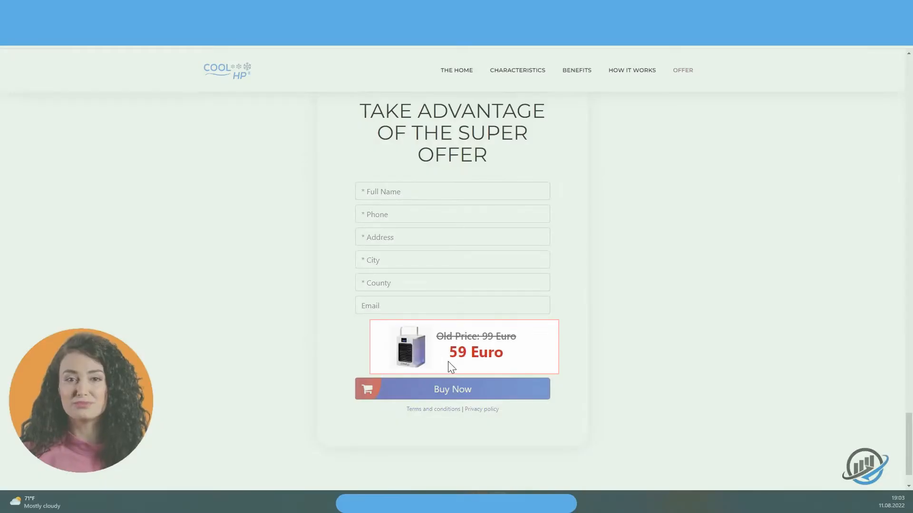
{"action": "left_click_drag", "start_coordinate": [448, 361], "coordinate": [503, 360]}
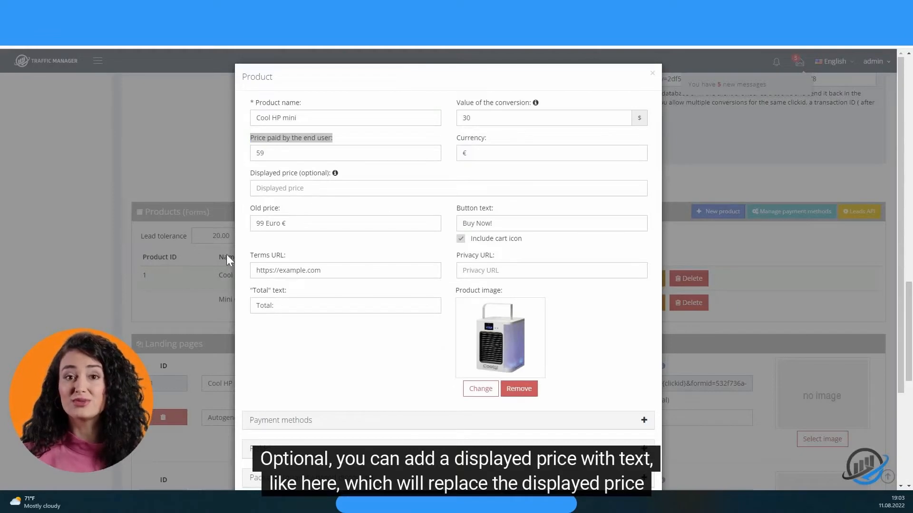
- Try the displayed price text "Buy 2 for 69 euro", check how it looks in the order form, and clear it again
{"action": "left_click", "coordinate": [340, 188]}
{"action": "type", "text": "Buy 2 for 69 euro"}
{"action": "left_click_drag", "start_coordinate": [270, 192], "coordinate": [338, 190]}
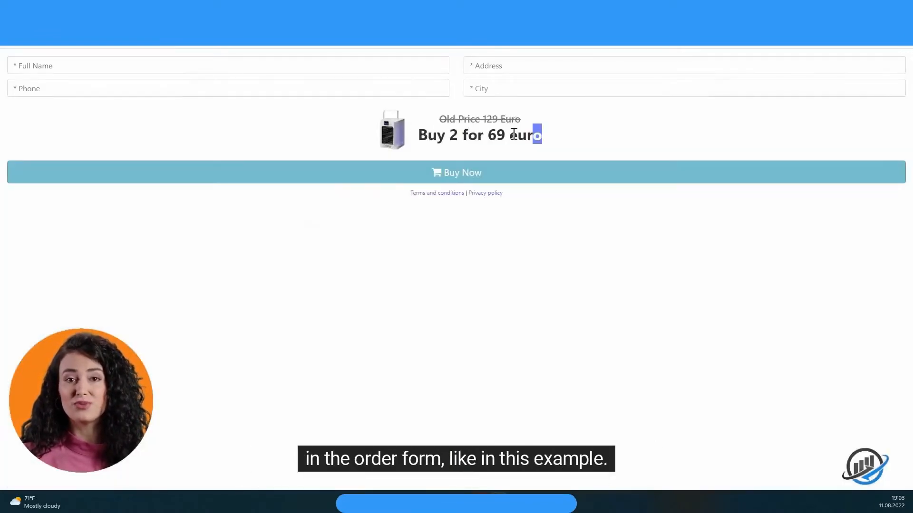
{"action": "left_click_drag", "start_coordinate": [538, 136], "coordinate": [422, 135]}
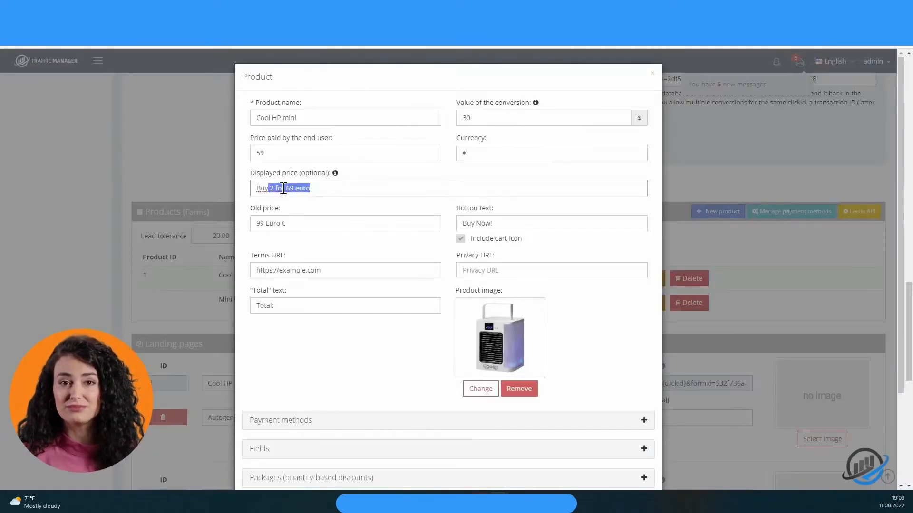
{"action": "key", "text": "BackSpace"}
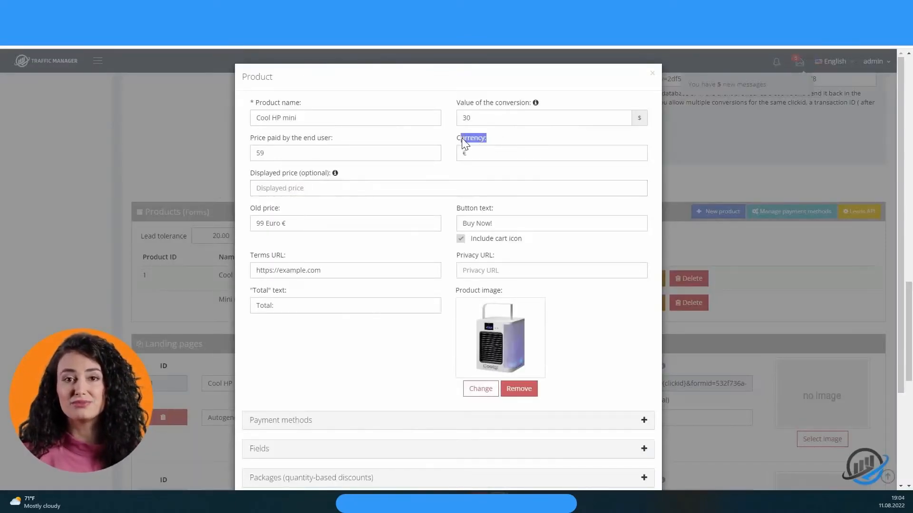
- Check the product's currency, old price and button text, and try switching the cart icon option
{"action": "double_click", "coordinate": [474, 151]}
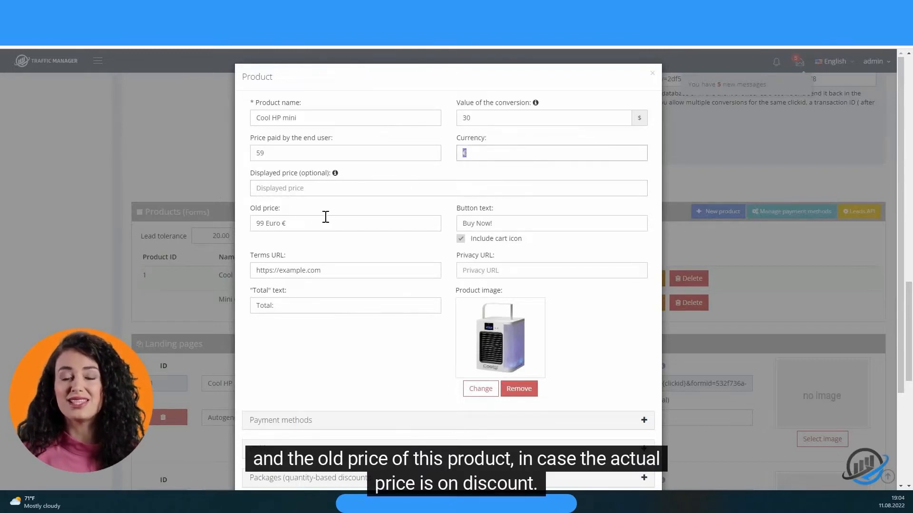
{"action": "left_click_drag", "start_coordinate": [292, 223], "coordinate": [242, 230]}
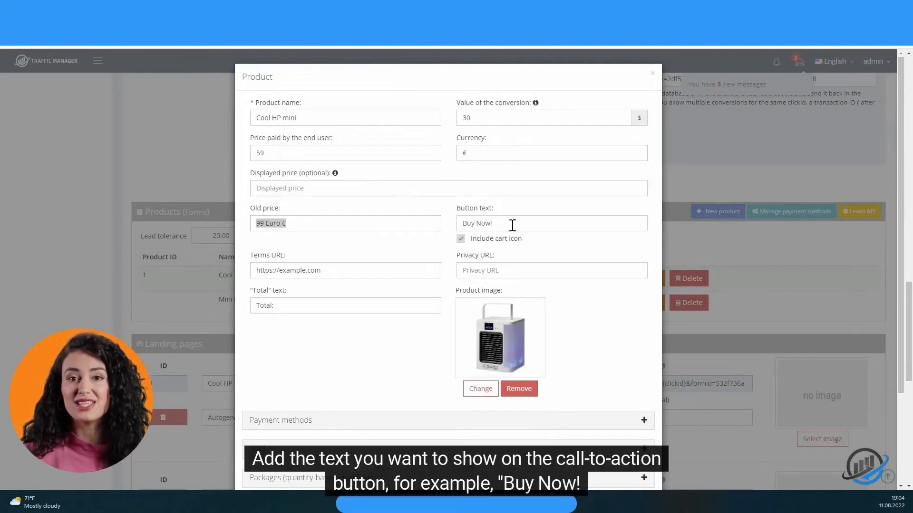
{"action": "left_click_drag", "start_coordinate": [511, 224], "coordinate": [457, 224]}
{"action": "left_click", "coordinate": [456, 208]}
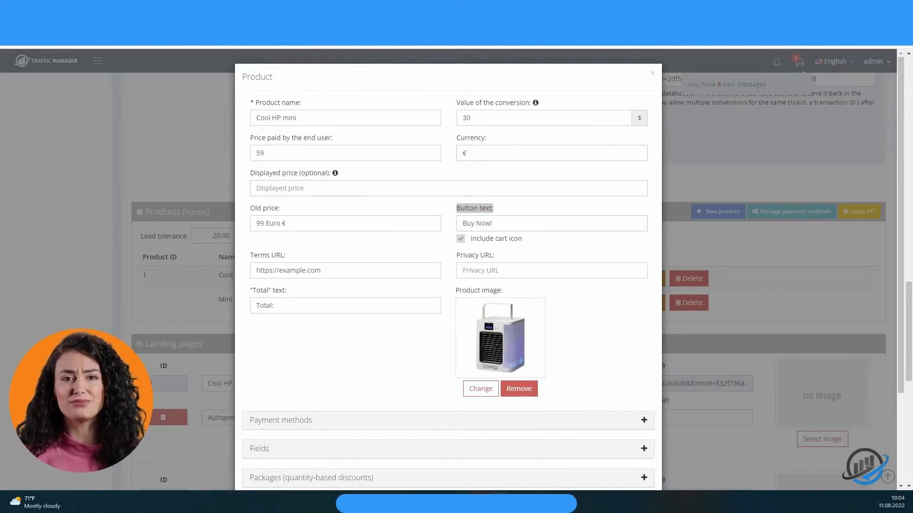
{"action": "left_click", "coordinate": [461, 242]}
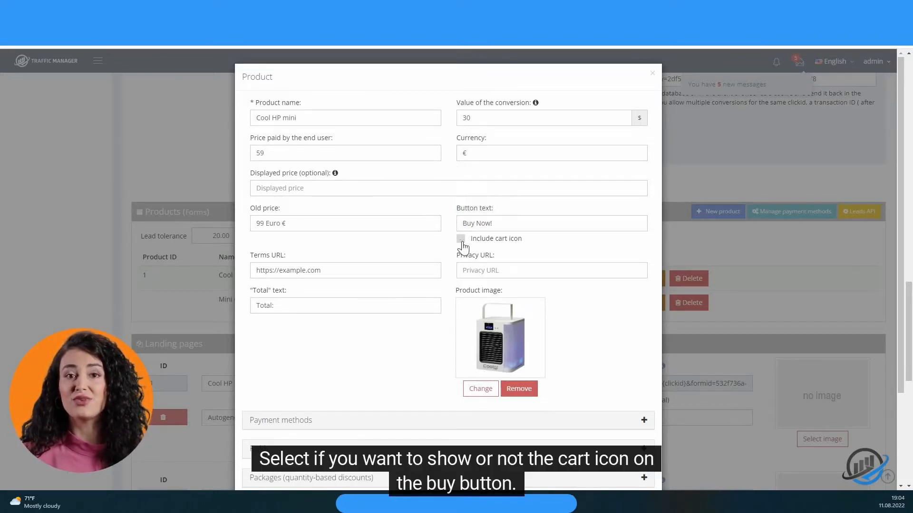
{"action": "left_click_drag", "start_coordinate": [398, 274], "coordinate": [230, 273]}
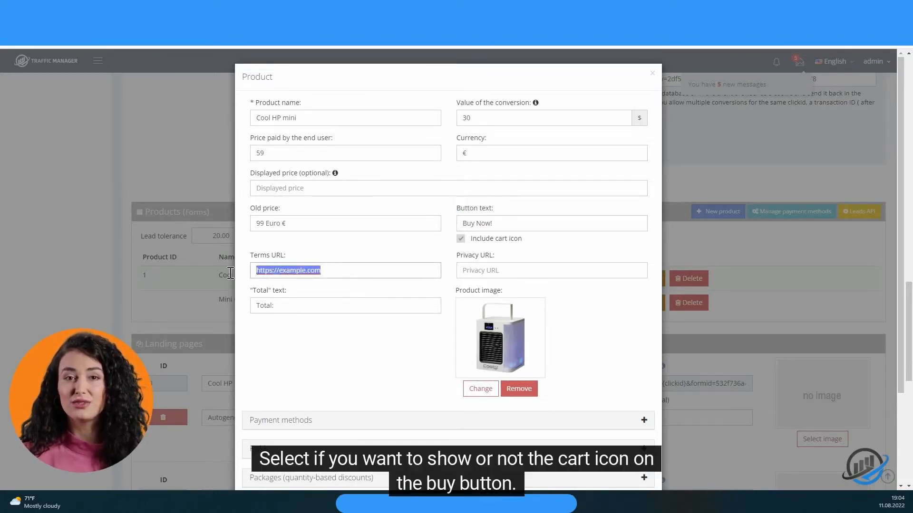
{"action": "left_click", "coordinate": [518, 271]}
{"action": "left_click", "coordinate": [524, 288]}
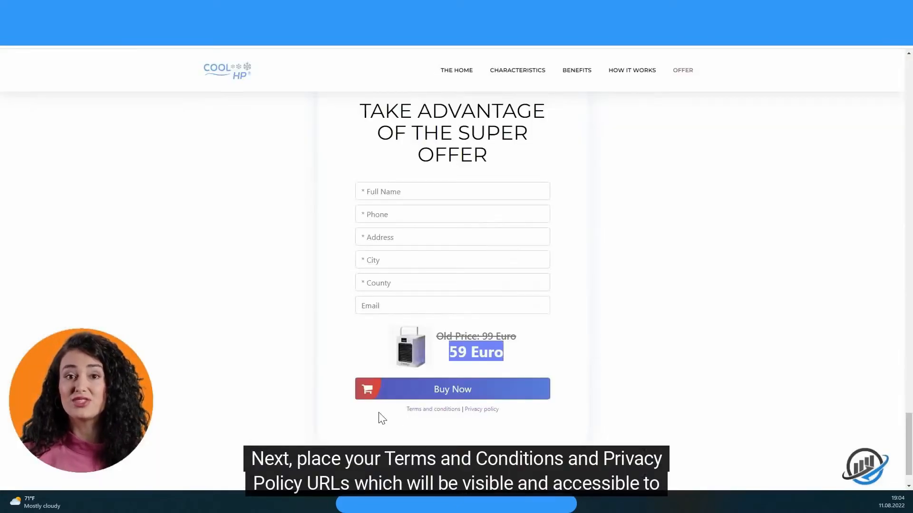
{"action": "left_click_drag", "start_coordinate": [382, 418], "coordinate": [505, 418]}
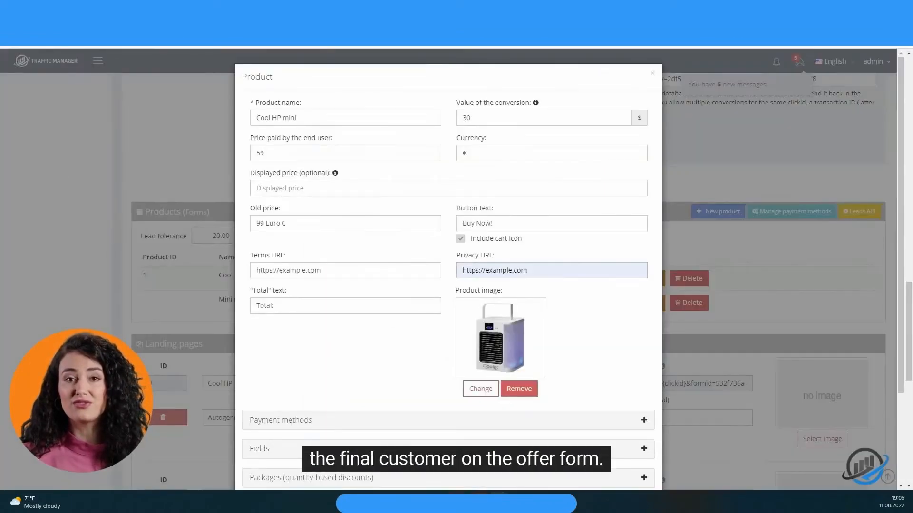
{"action": "left_click_drag", "start_coordinate": [457, 292], "coordinate": [512, 295]}
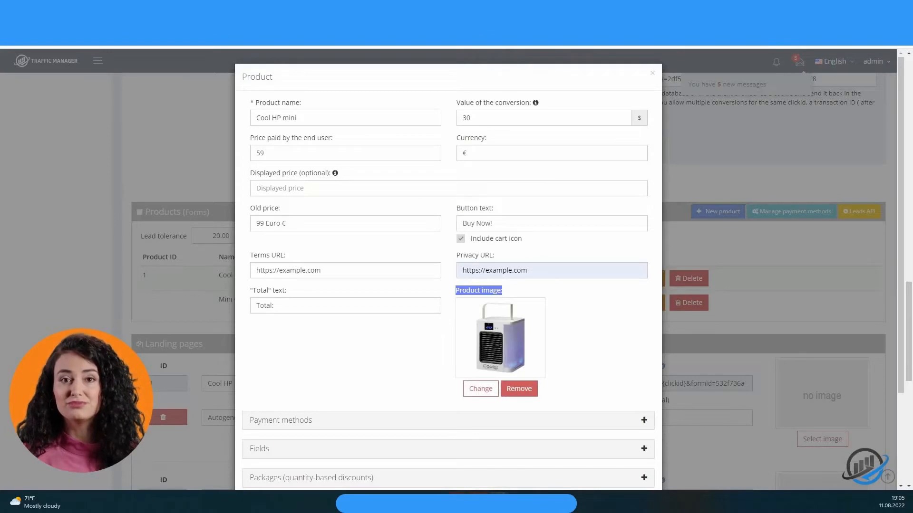
{"action": "scroll", "coordinate": [595, 295], "scroll_direction": "down", "scroll_amount": 2}
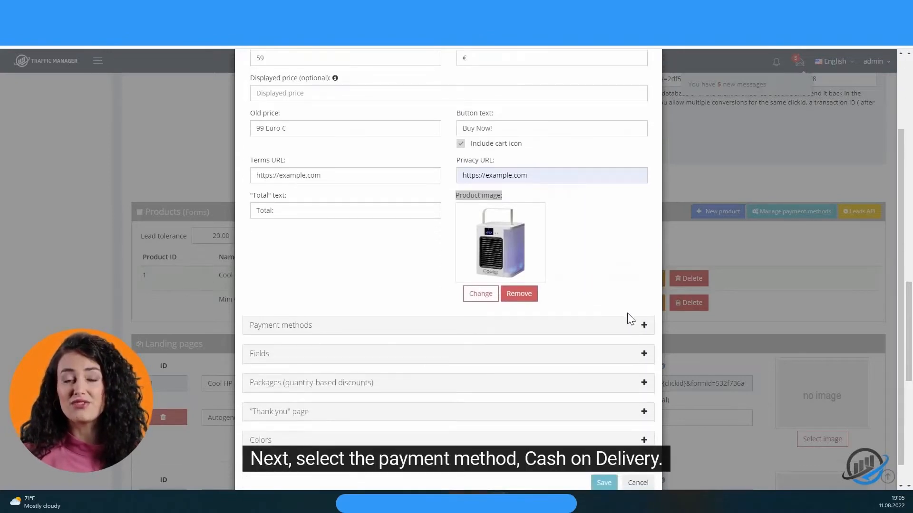
- Reselect Cash on delivery as the product's payment method
{"action": "left_click", "coordinate": [644, 327]}
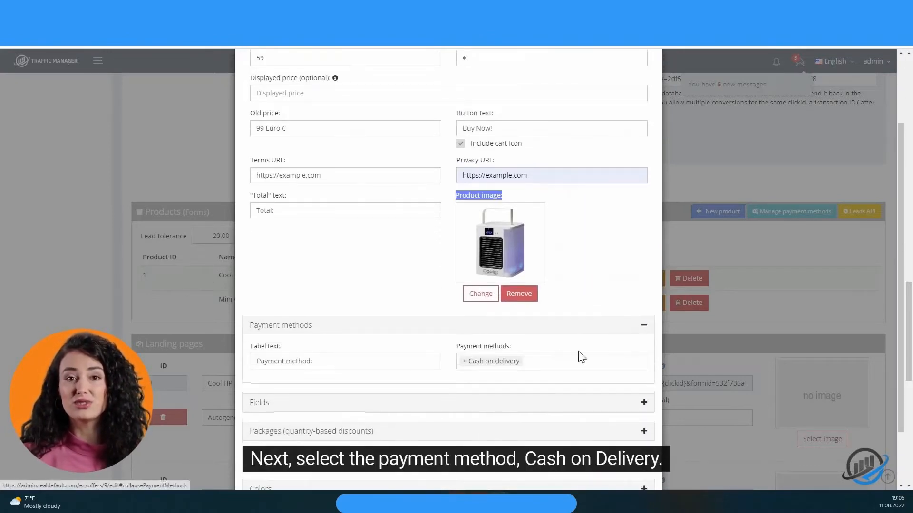
{"action": "left_click", "coordinate": [465, 362]}
{"action": "left_click", "coordinate": [469, 392]}
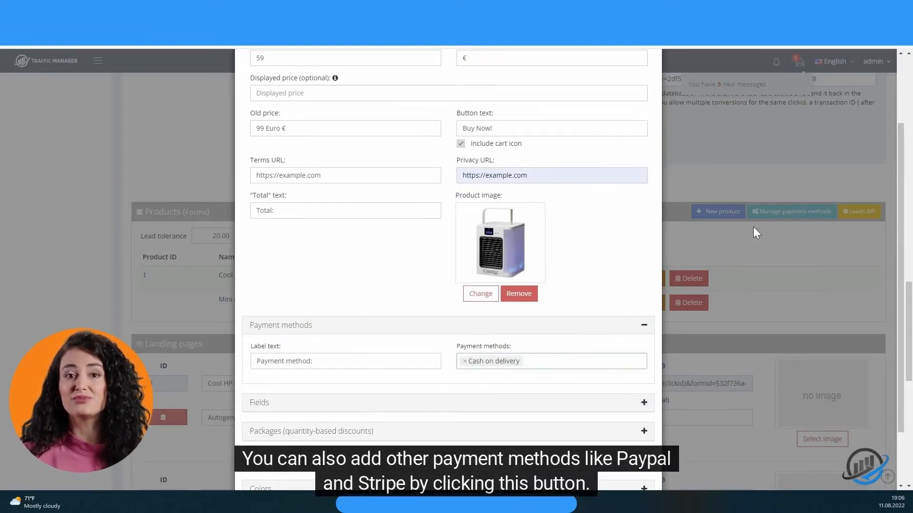
- Close the product form without saving and open the management of payment methods
{"action": "scroll", "coordinate": [659, 158], "scroll_direction": "up", "scroll_amount": 2}
{"action": "left_click", "coordinate": [652, 77]}
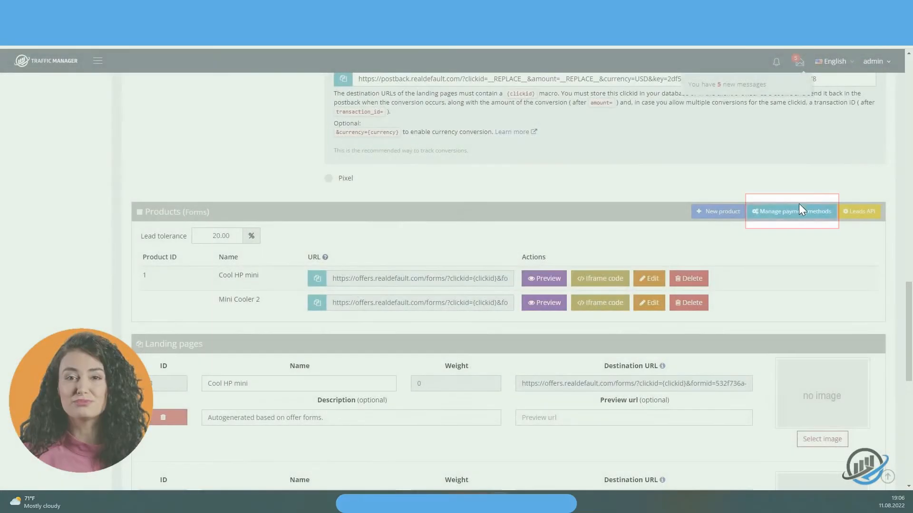
{"action": "left_click", "coordinate": [789, 214]}
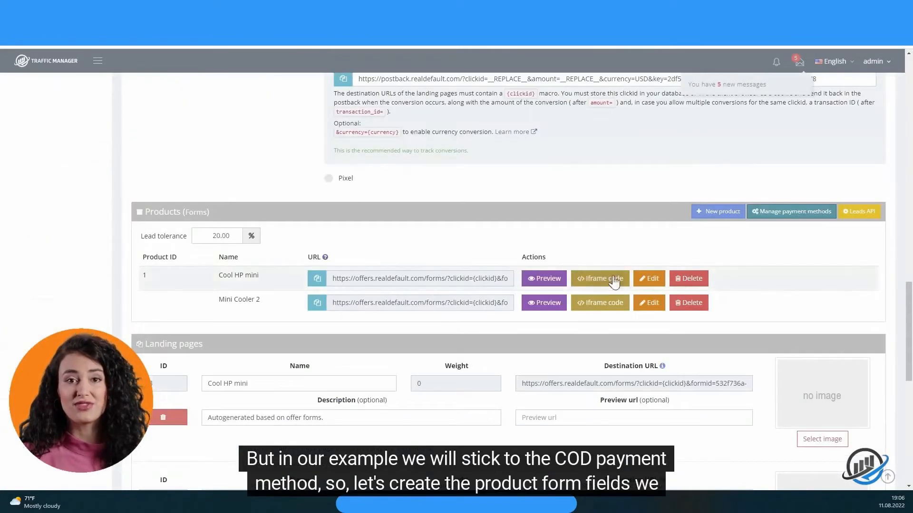
- Reopen the Cool HP mini product for editing and expand the list of its order form fields
{"action": "left_click", "coordinate": [643, 283]}
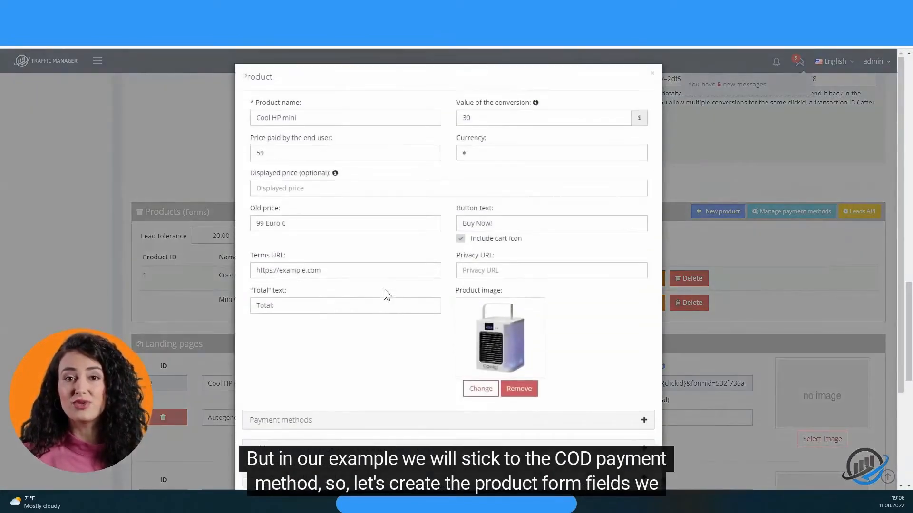
{"action": "scroll", "coordinate": [564, 336], "scroll_direction": "down", "scroll_amount": 3}
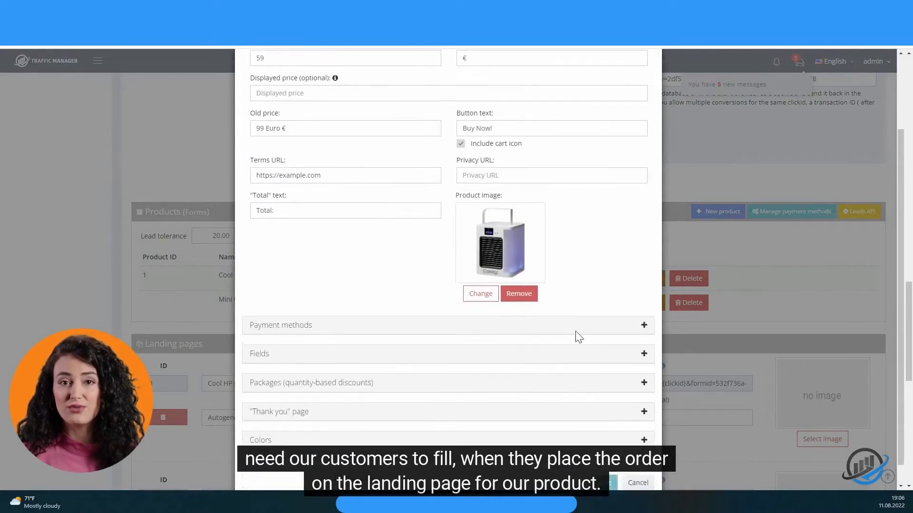
{"action": "left_click", "coordinate": [644, 305]}
{"action": "left_click", "coordinate": [644, 307]}
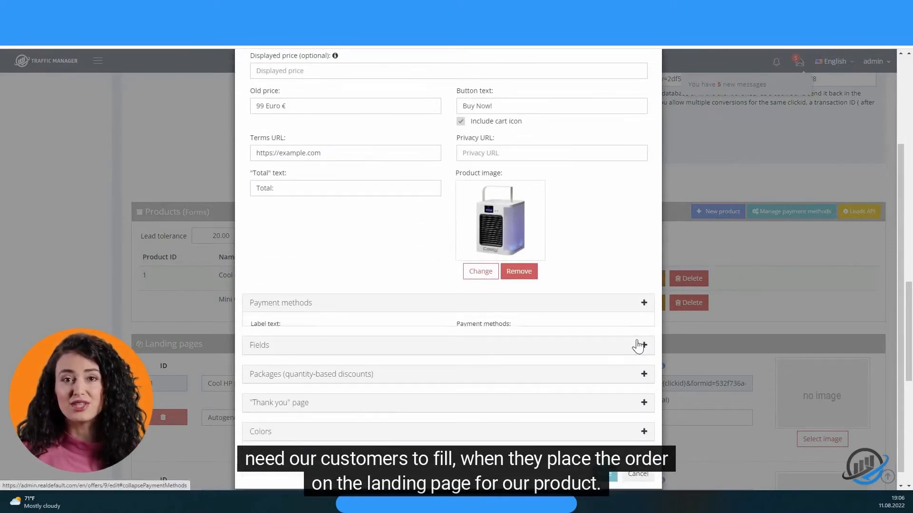
{"action": "left_click", "coordinate": [644, 330]}
{"action": "scroll", "coordinate": [511, 287], "scroll_direction": "down", "scroll_amount": 2}
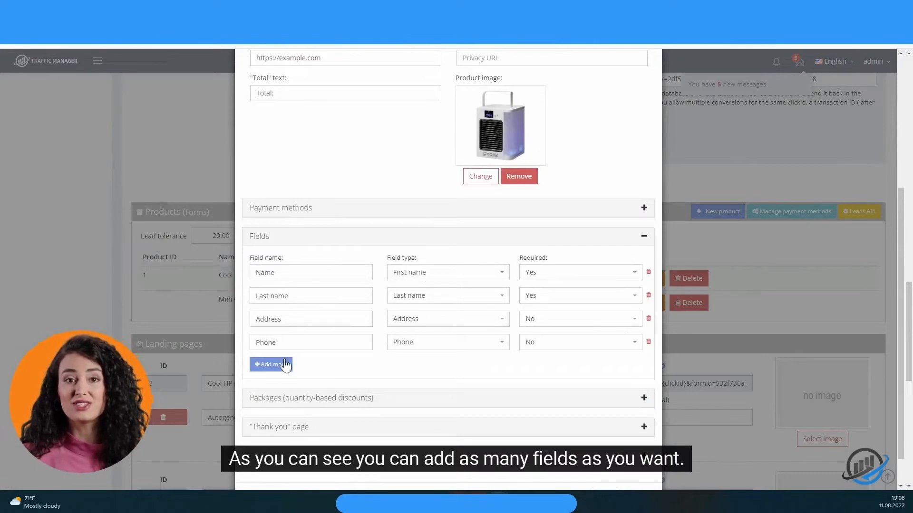
- Try adding an order form field of type Product variant with a new option, and delete that field again
{"action": "left_click", "coordinate": [285, 364]}
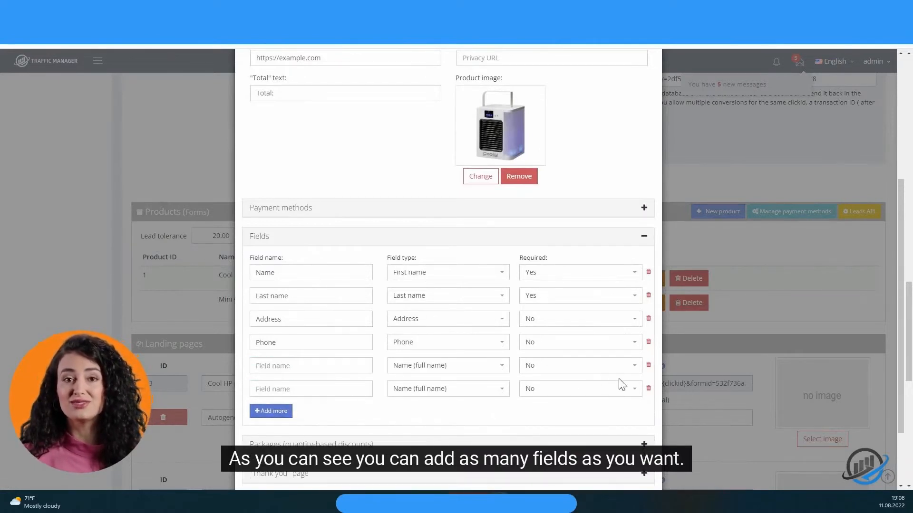
{"action": "left_click", "coordinate": [649, 388]}
{"action": "left_click", "coordinate": [495, 373]}
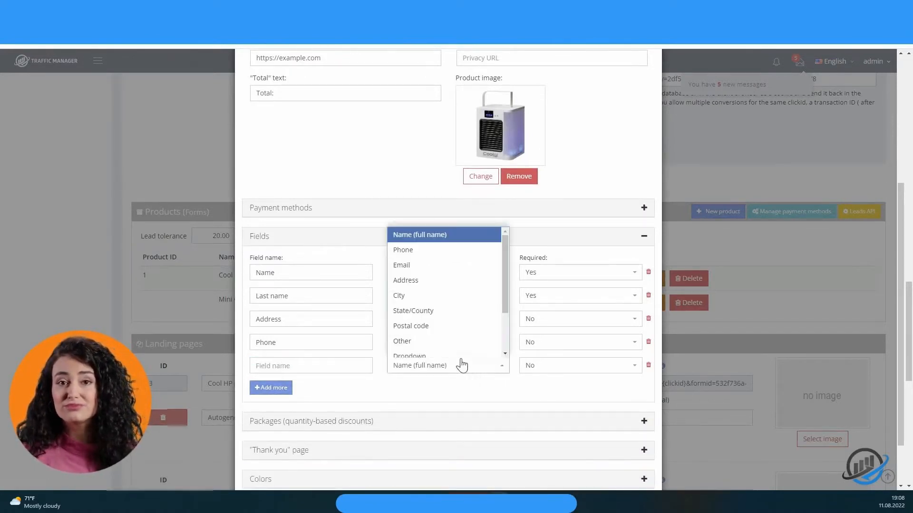
{"action": "scroll", "coordinate": [461, 336], "scroll_direction": "down", "scroll_amount": 3}
{"action": "left_click", "coordinate": [444, 318]}
{"action": "scroll", "coordinate": [373, 377], "scroll_direction": "down", "scroll_amount": 2}
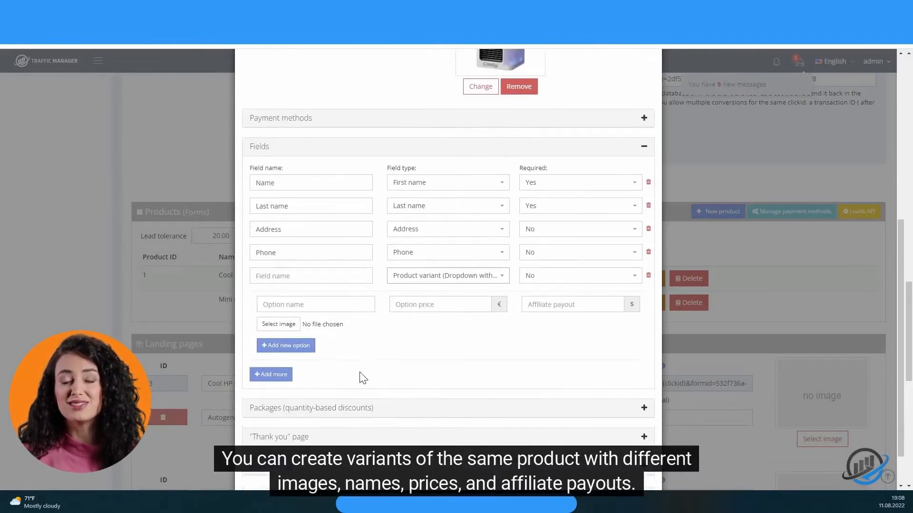
{"action": "left_click", "coordinate": [303, 349]}
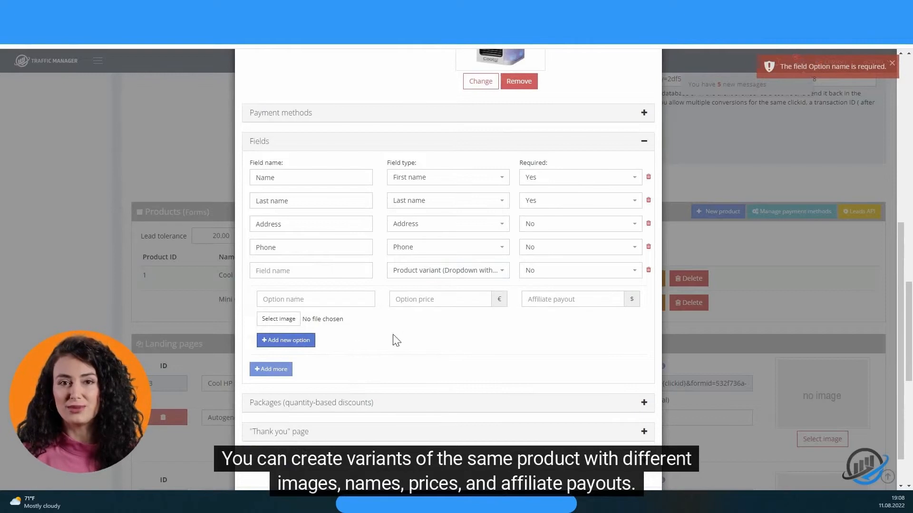
{"action": "left_click", "coordinate": [648, 271]}
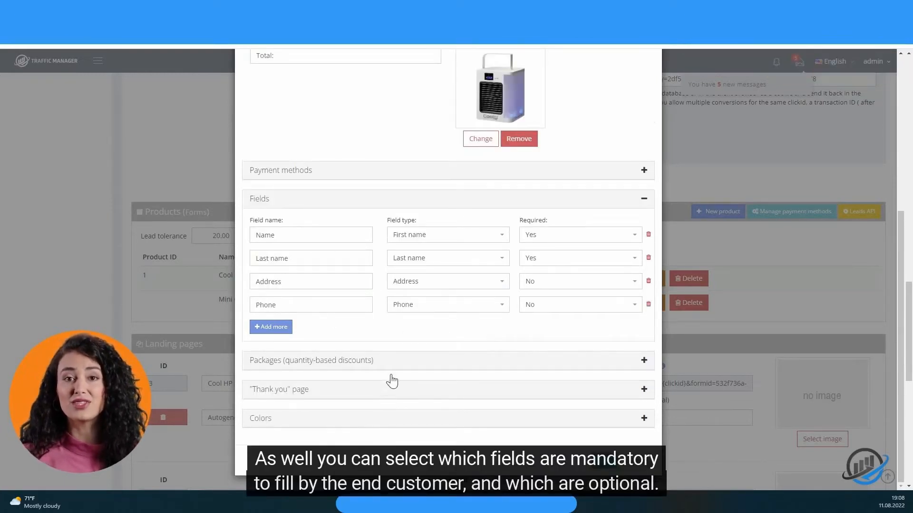
- Make the Address field required in the order form
{"action": "left_click", "coordinate": [581, 240]}
{"action": "left_click", "coordinate": [580, 241]}
{"action": "left_click", "coordinate": [583, 284]}
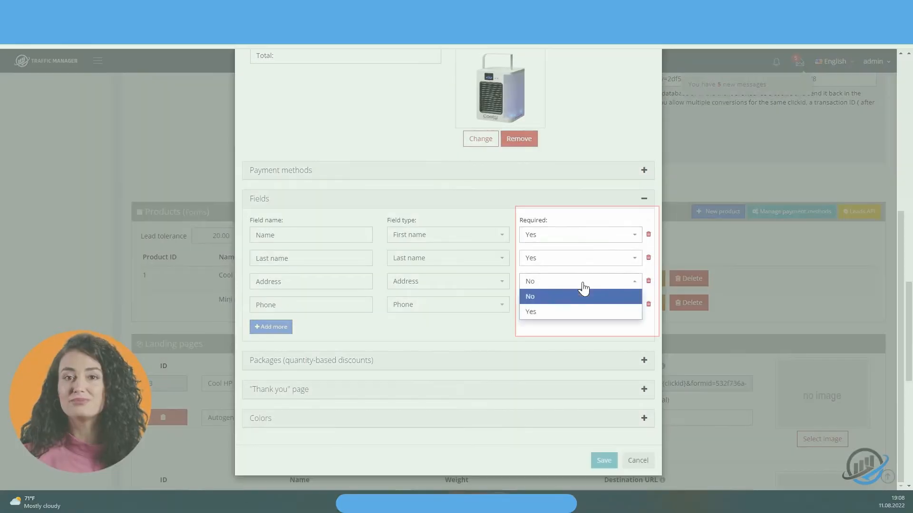
{"action": "left_click", "coordinate": [563, 312]}
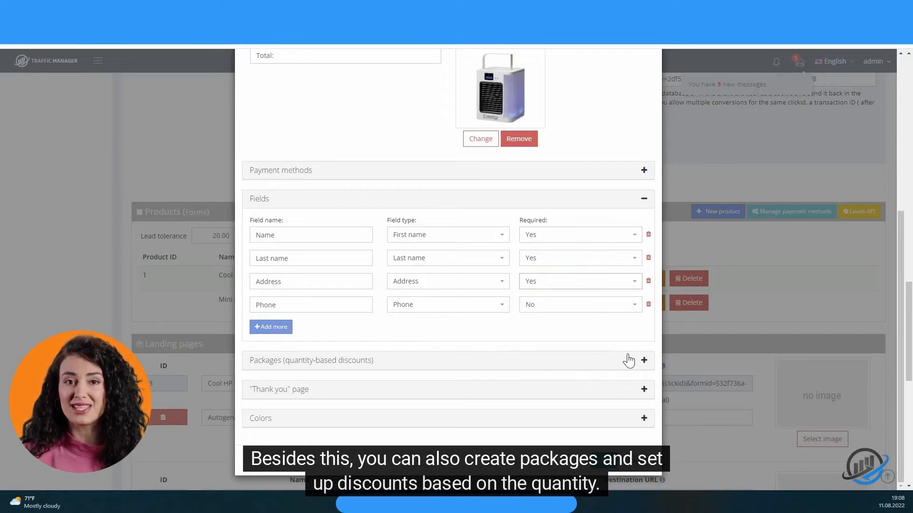
- Check which settings a new quantity-based discount package offers, and collapse the packages section again
{"action": "left_click", "coordinate": [642, 362]}
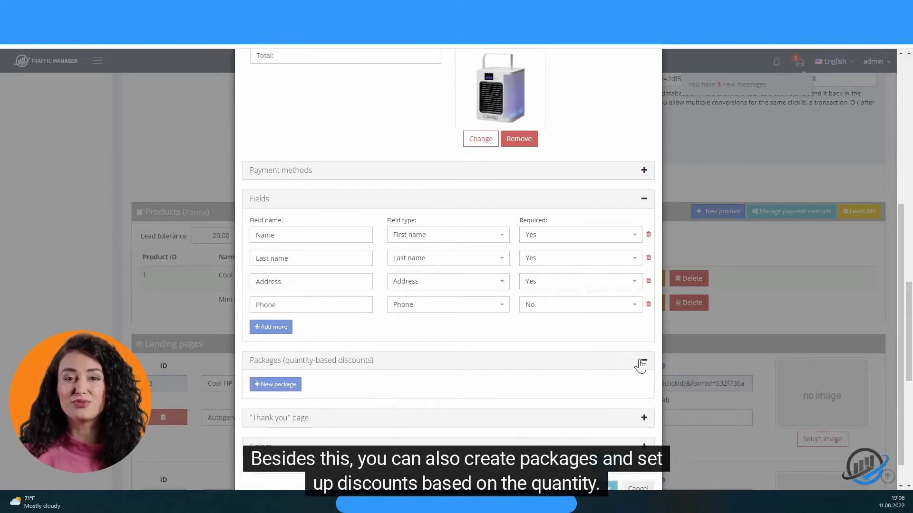
{"action": "left_click", "coordinate": [281, 386]}
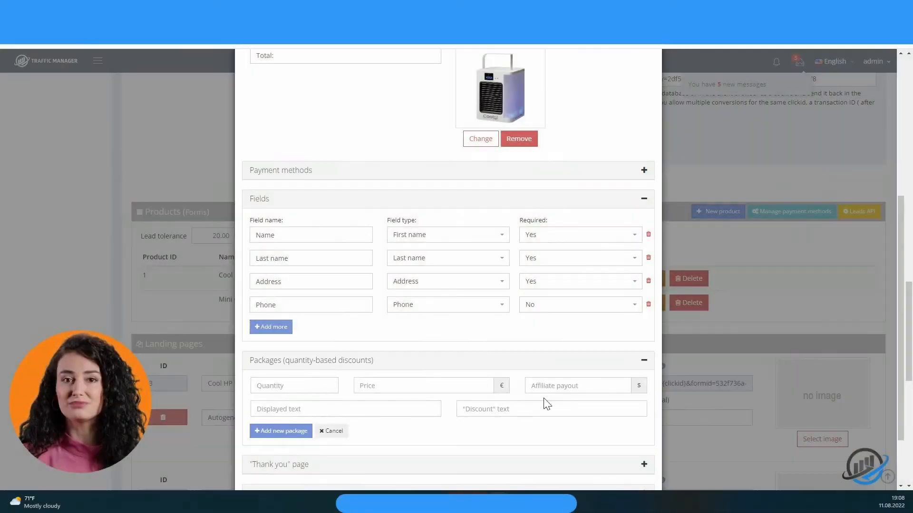
{"action": "left_click", "coordinate": [643, 361]}
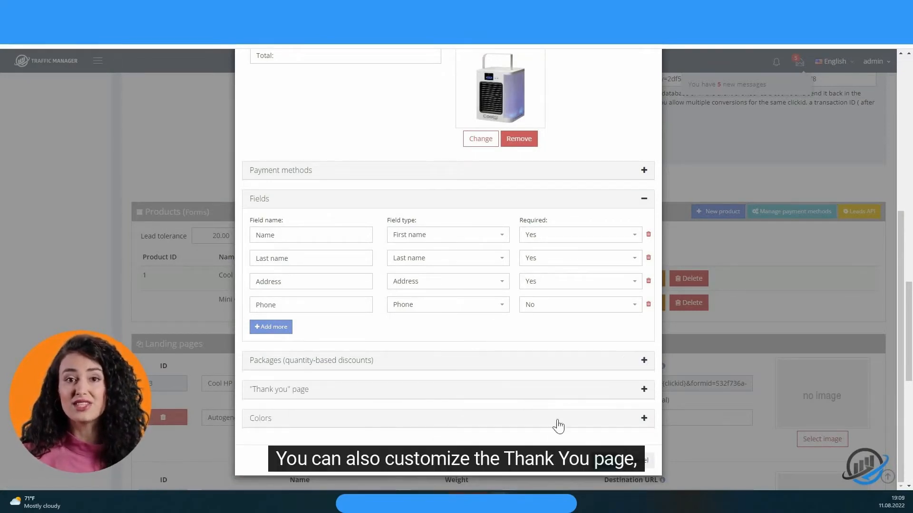
- Check the title and content of the order form's "Thank you" page
{"action": "left_click", "coordinate": [643, 390]}
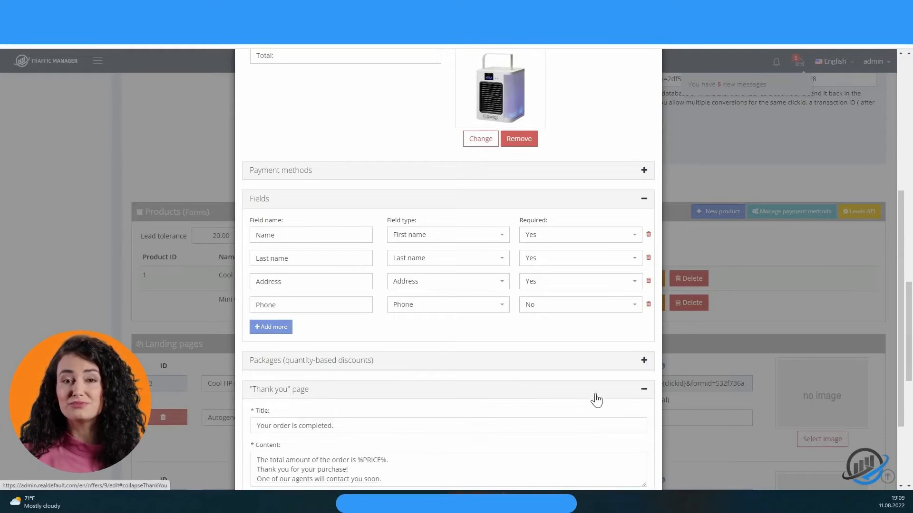
{"action": "scroll", "coordinate": [527, 405], "scroll_direction": "down", "scroll_amount": 1}
{"action": "scroll", "coordinate": [527, 404], "scroll_direction": "down", "scroll_amount": 1}
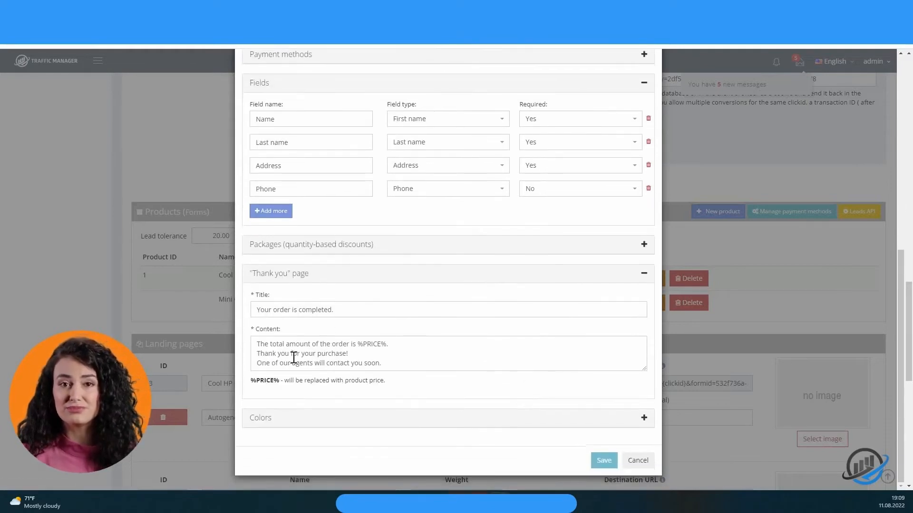
- Open the order form's color settings and try out the button background color
{"action": "left_click", "coordinate": [644, 420]}
{"action": "scroll", "coordinate": [508, 379], "scroll_direction": "down", "scroll_amount": 2}
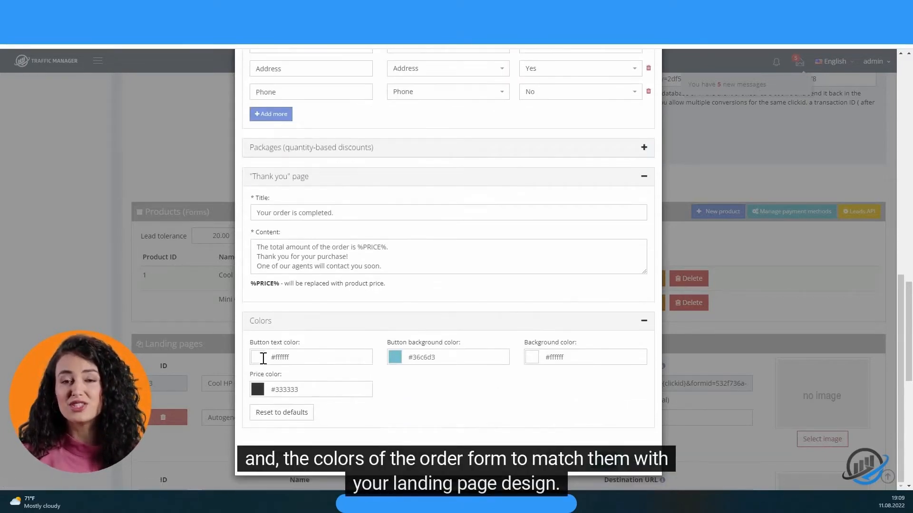
{"action": "left_click", "coordinate": [409, 359]}
{"action": "left_click", "coordinate": [441, 395]}
{"action": "left_click", "coordinate": [421, 411]}
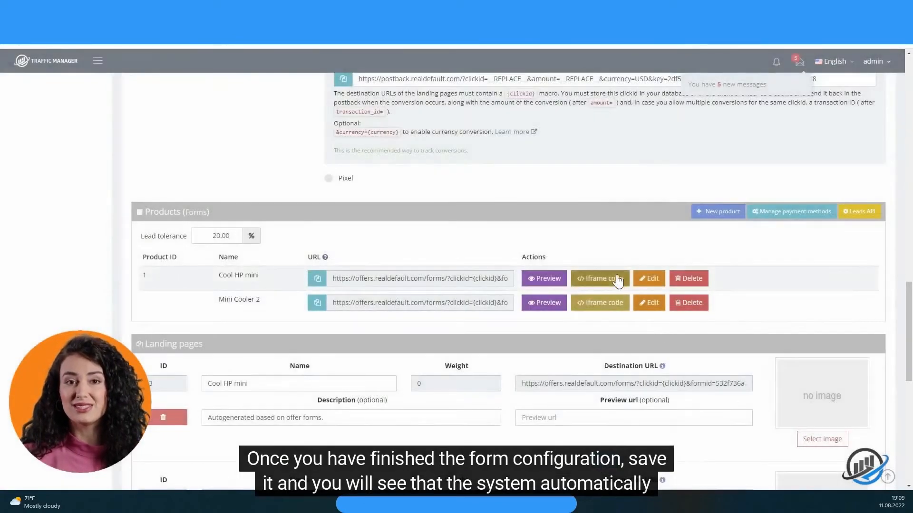
- Examine the full destination URL of the Cool HP mini landing page
{"action": "scroll", "coordinate": [542, 287], "scroll_direction": "down", "scroll_amount": 2}
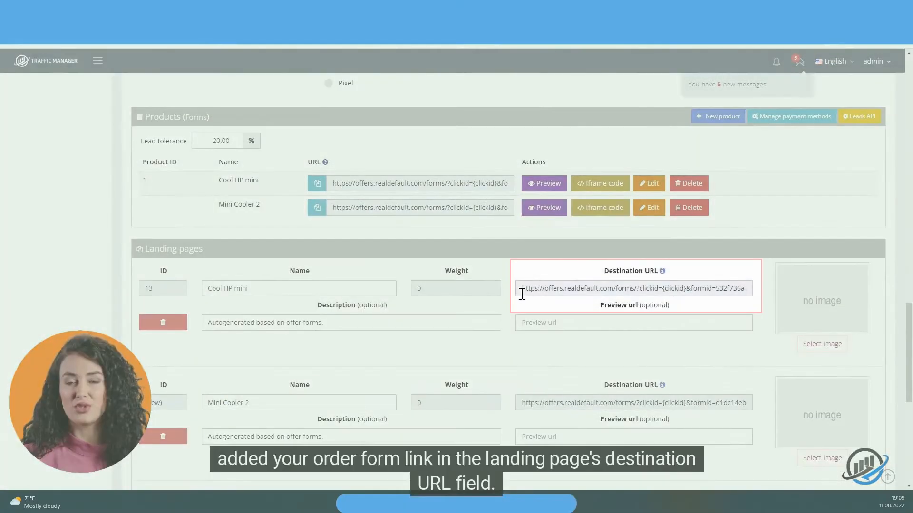
{"action": "left_click_drag", "start_coordinate": [521, 291], "coordinate": [773, 301]}
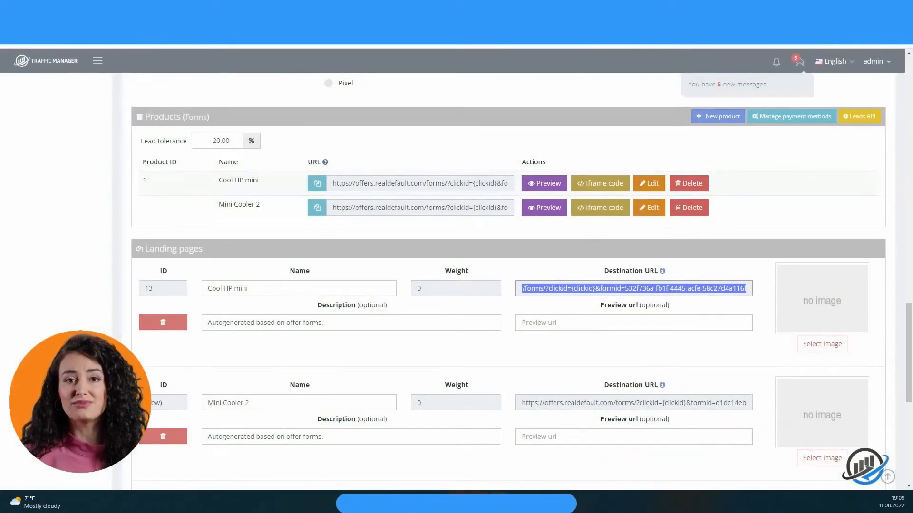
{"action": "key", "text": "alt+Tab"}
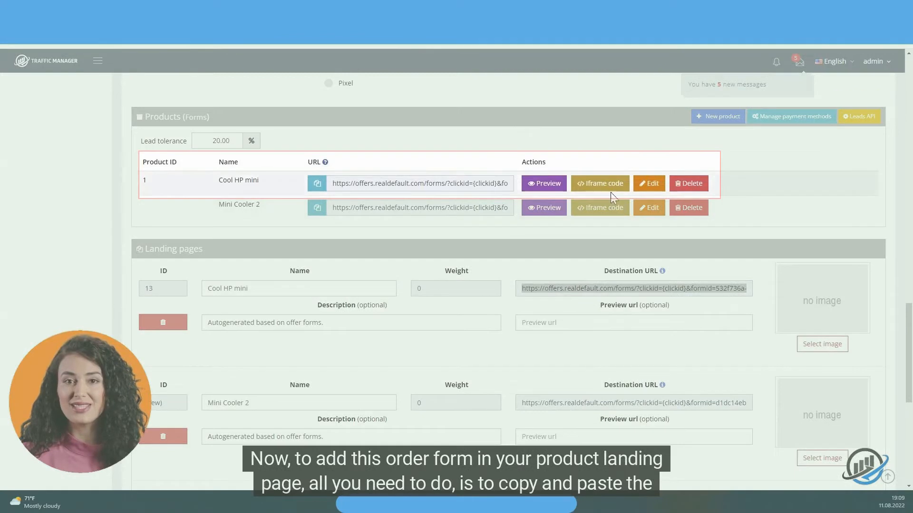
- Open the Cool HP mini embed code, select the iframe code, copy the script code, and close the code window
{"action": "left_click", "coordinate": [600, 185]}
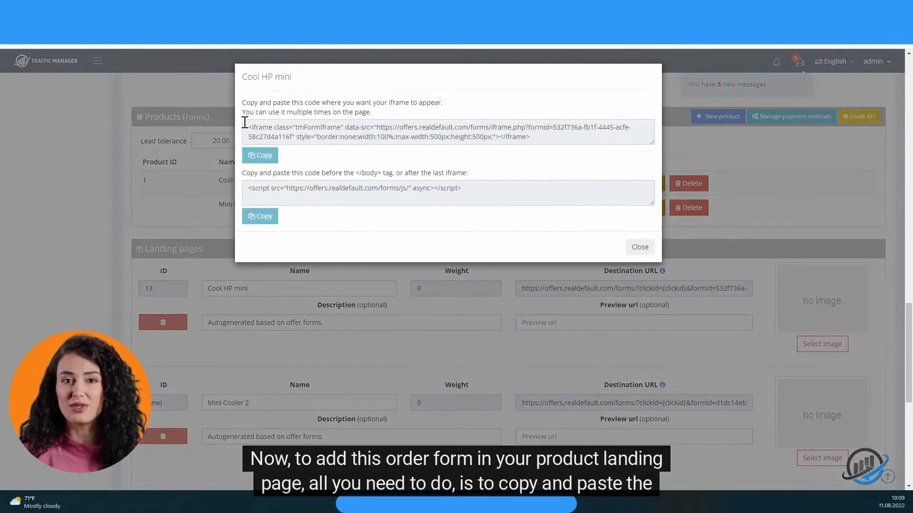
{"action": "left_click_drag", "start_coordinate": [245, 123], "coordinate": [532, 136]}
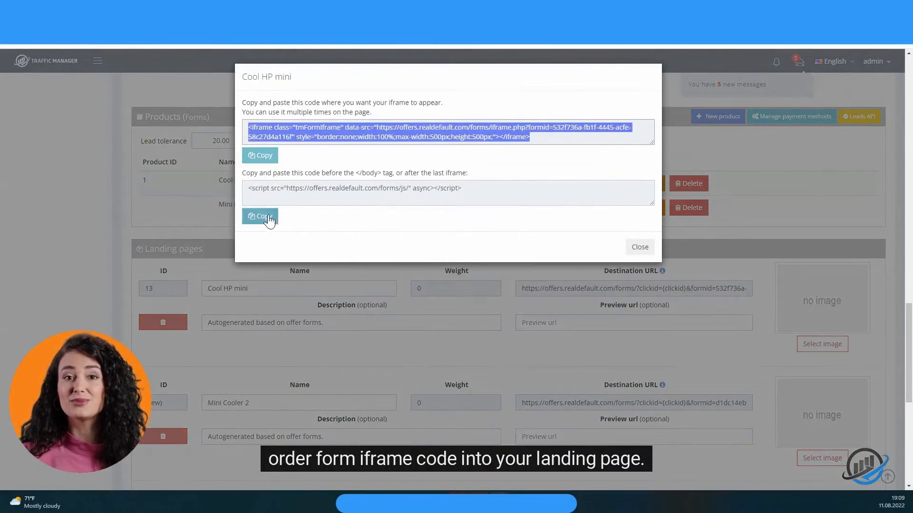
{"action": "left_click", "coordinate": [270, 218]}
{"action": "left_click_drag", "start_coordinate": [244, 108], "coordinate": [391, 127]}
{"action": "left_click", "coordinate": [640, 247]}
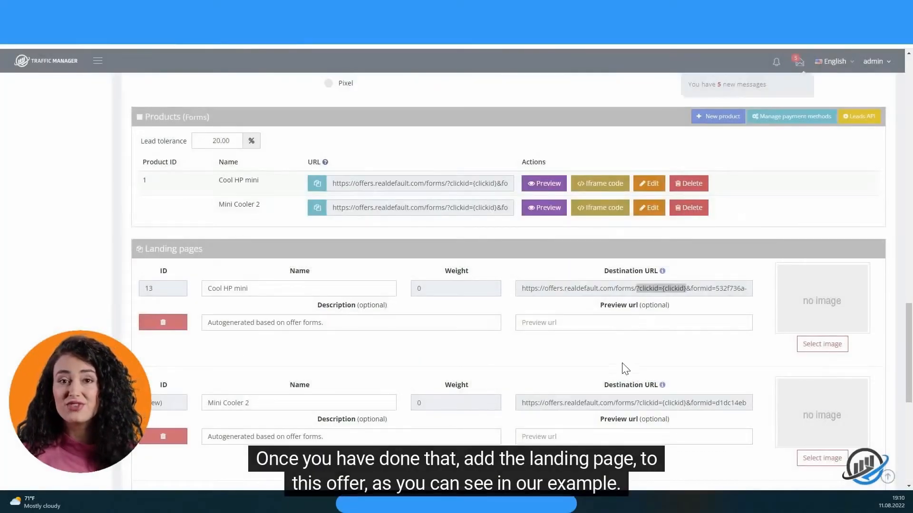
{"action": "scroll", "coordinate": [632, 278], "scroll_direction": "down", "scroll_amount": 3}
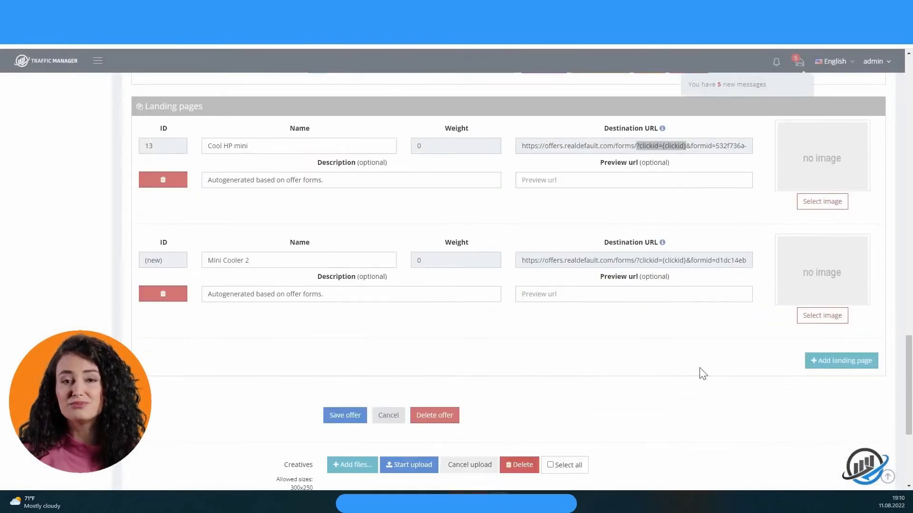
{"action": "left_click", "coordinate": [814, 363]}
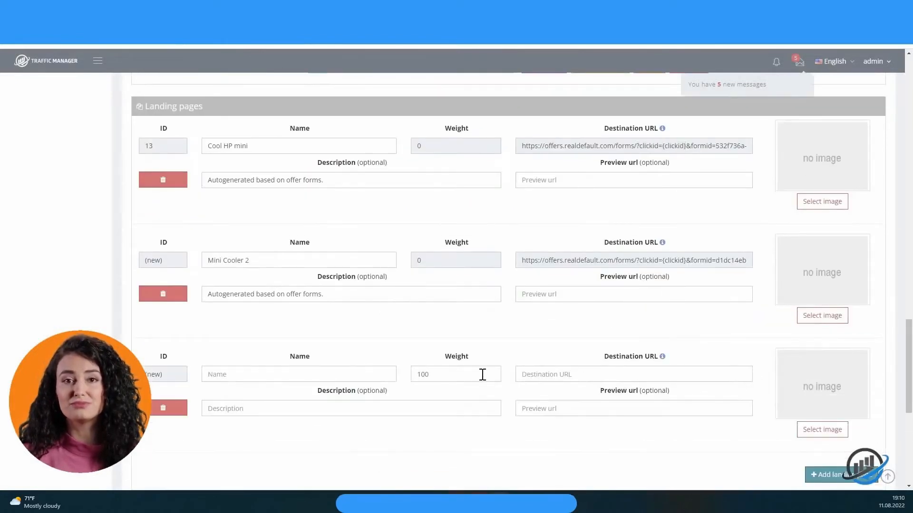
{"action": "left_click", "coordinate": [590, 374]}
{"action": "type", "text": "https://mynewlandingpage.com/?clickid={clickid}"}
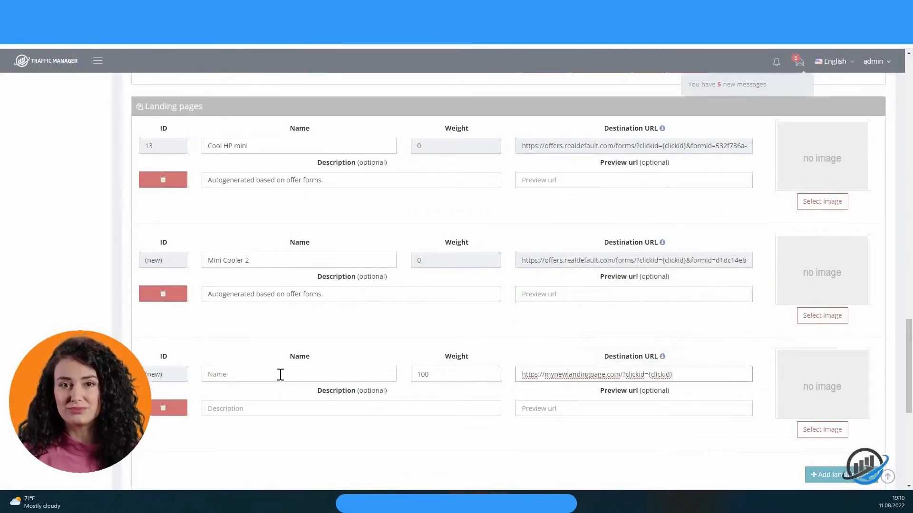
- Name the new landing page Landing 3 and upload the air cooler picture as its preview image
{"action": "left_click", "coordinate": [281, 374]}
{"action": "type", "text": "l"}
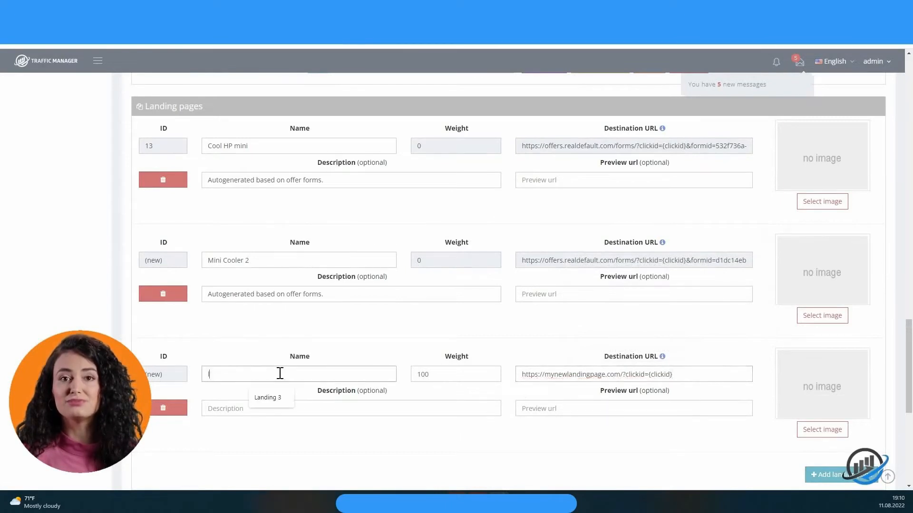
{"action": "type", "text": "a"}
{"action": "left_click", "coordinate": [266, 398]}
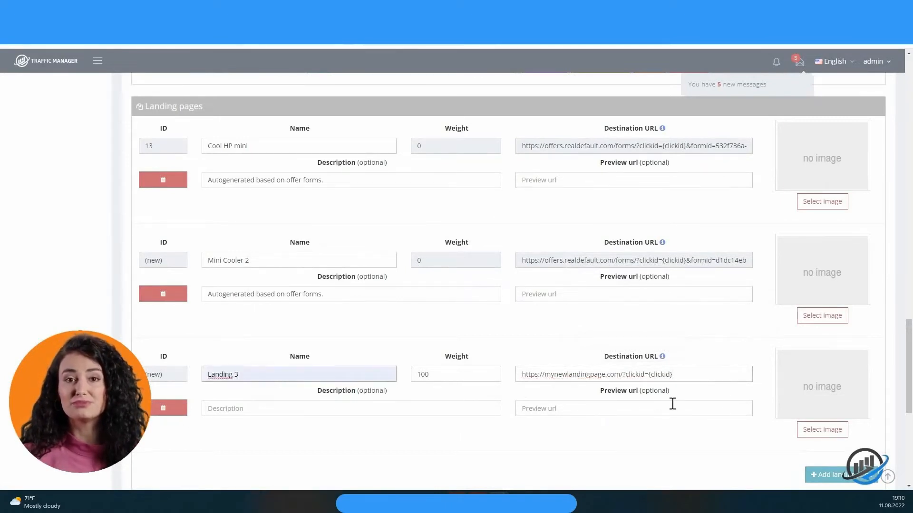
{"action": "left_click", "coordinate": [821, 430]}
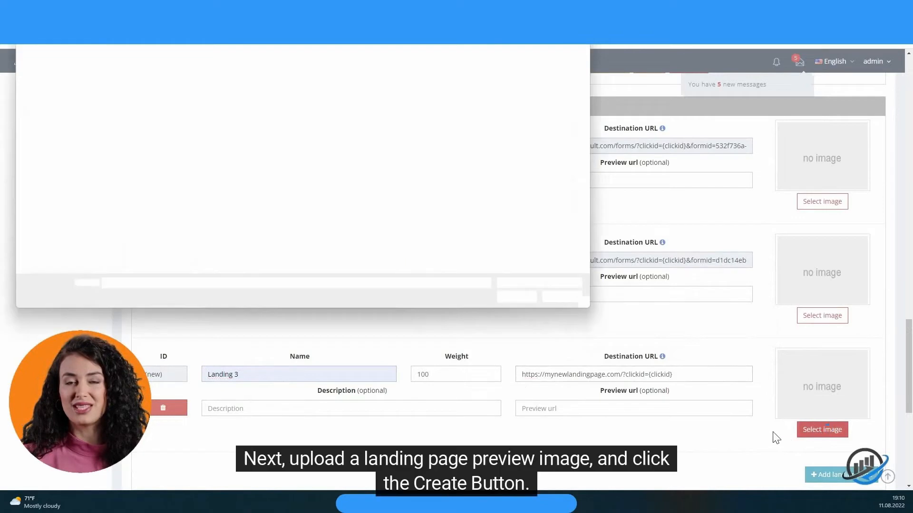
{"action": "double_click", "coordinate": [204, 76]}
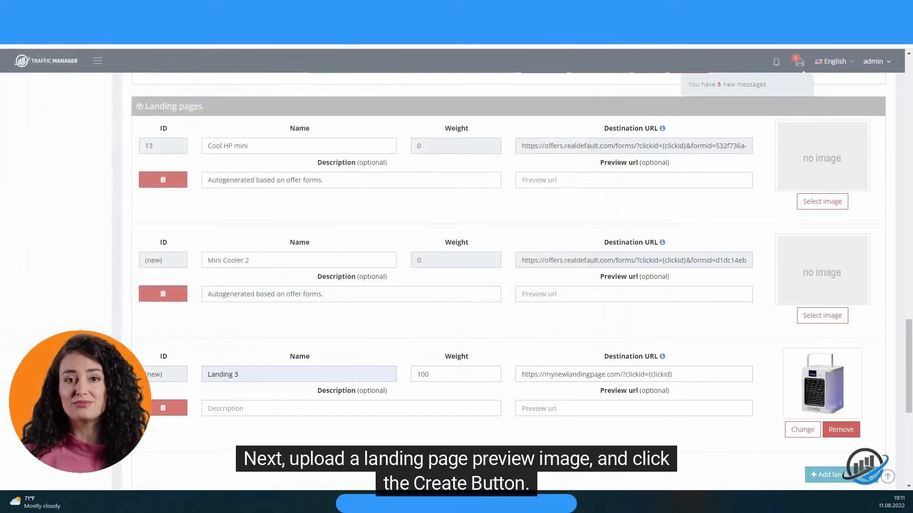
- Open the COOL HP mini offer from the marketplace and go to its Creatives and Attached files upload sections
{"action": "scroll", "coordinate": [462, 398], "scroll_direction": "down", "scroll_amount": 4}
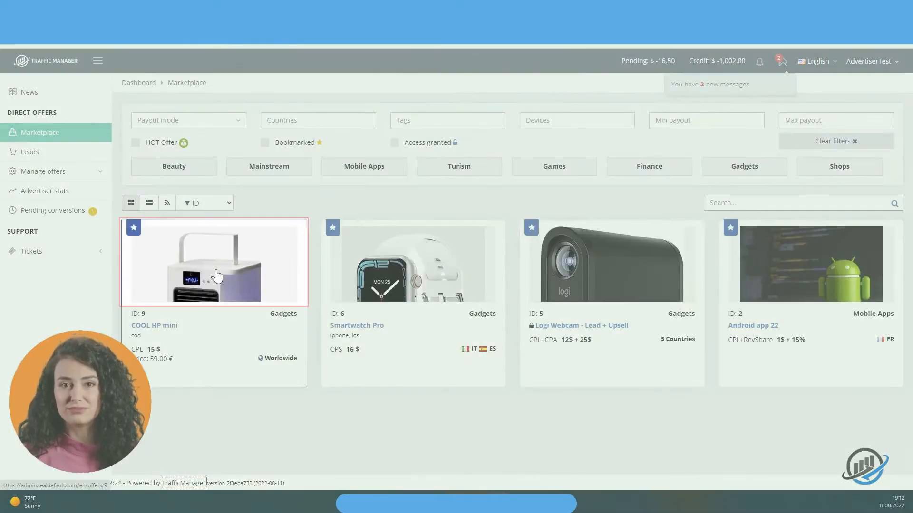
{"action": "left_click", "coordinate": [263, 279]}
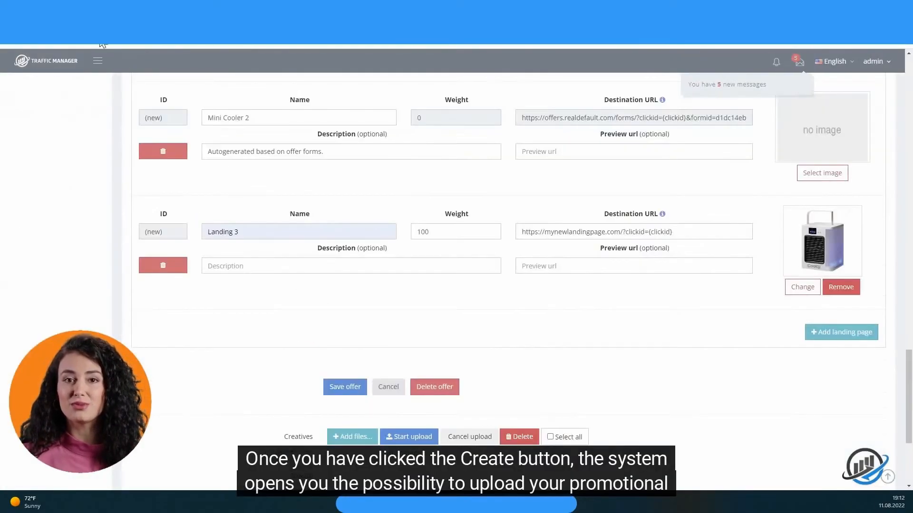
{"action": "scroll", "coordinate": [500, 156], "scroll_direction": "down", "scroll_amount": 4}
{"action": "left_click_drag", "start_coordinate": [224, 235], "coordinate": [331, 335]}
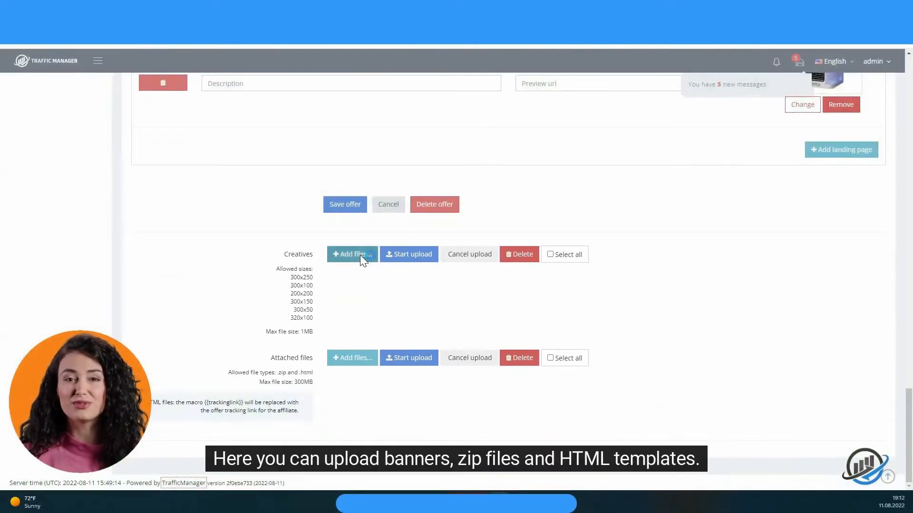
- Open the file selection for the offer's creatives and for its attached files, cancelling each without adding a file
{"action": "left_click", "coordinate": [360, 254]}
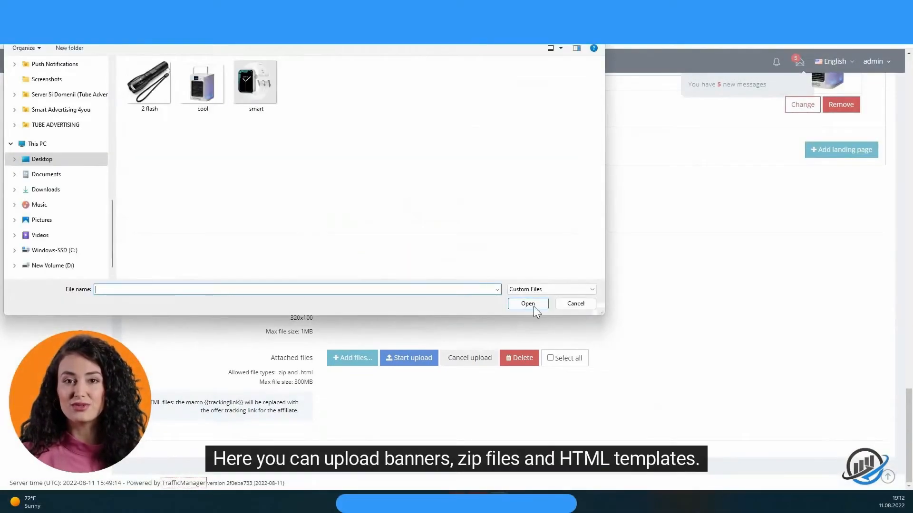
{"action": "left_click", "coordinate": [568, 303]}
{"action": "left_click", "coordinate": [359, 358]}
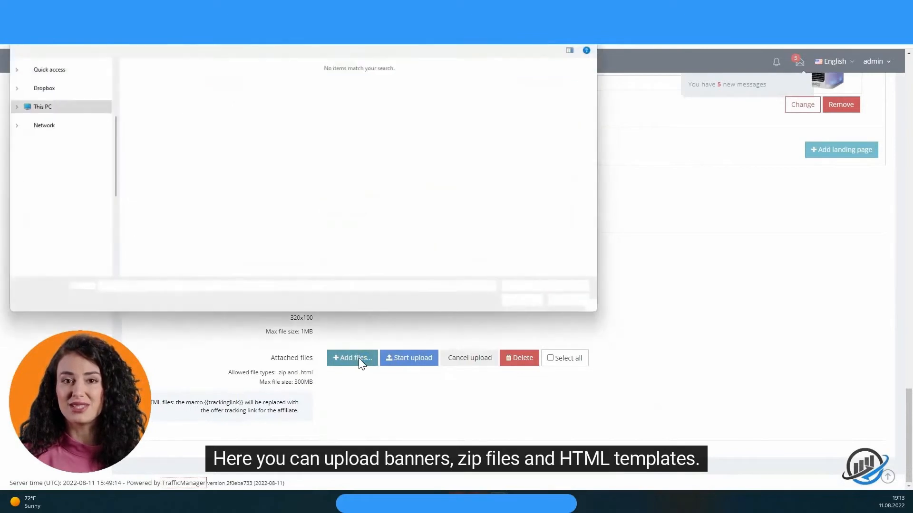
{"action": "left_click", "coordinate": [575, 303]}
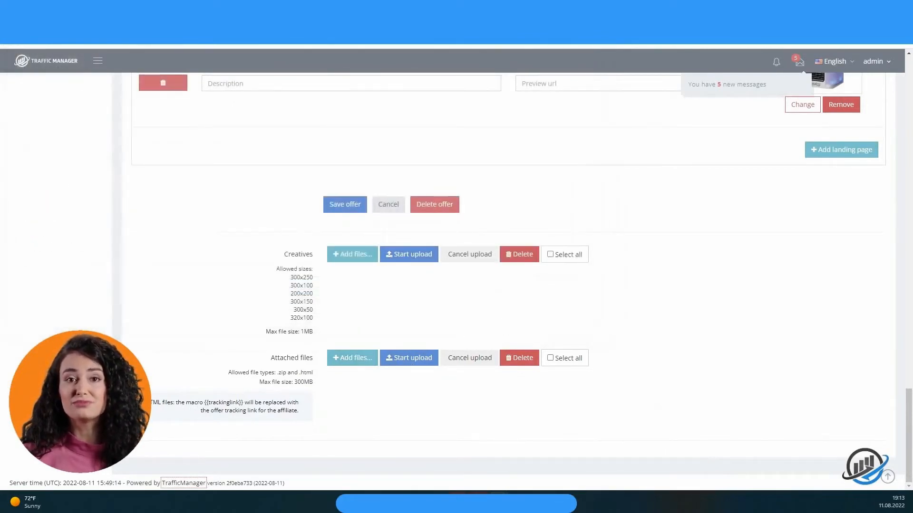
- Preview the Cool HP mini order form, and open its product settings and close them without changes
{"action": "scroll", "coordinate": [608, 364], "scroll_direction": "up", "scroll_amount": 12}
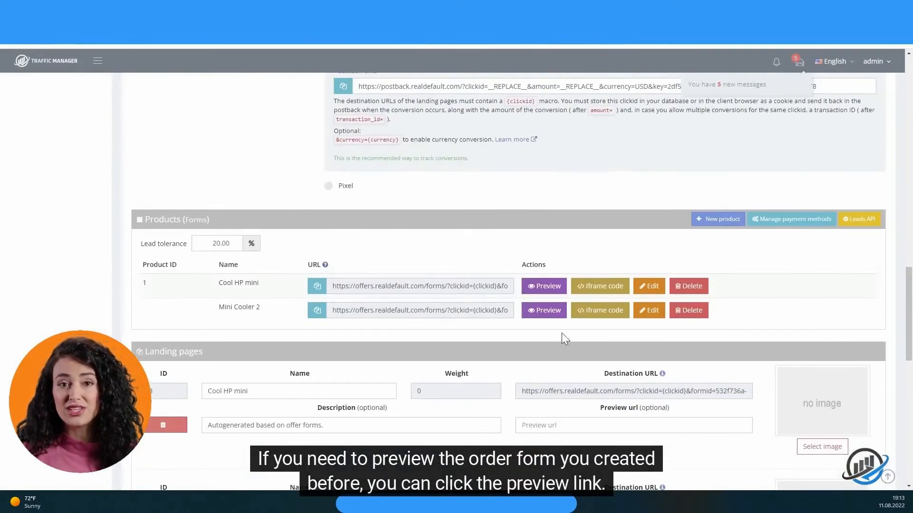
{"action": "left_click", "coordinate": [545, 287]}
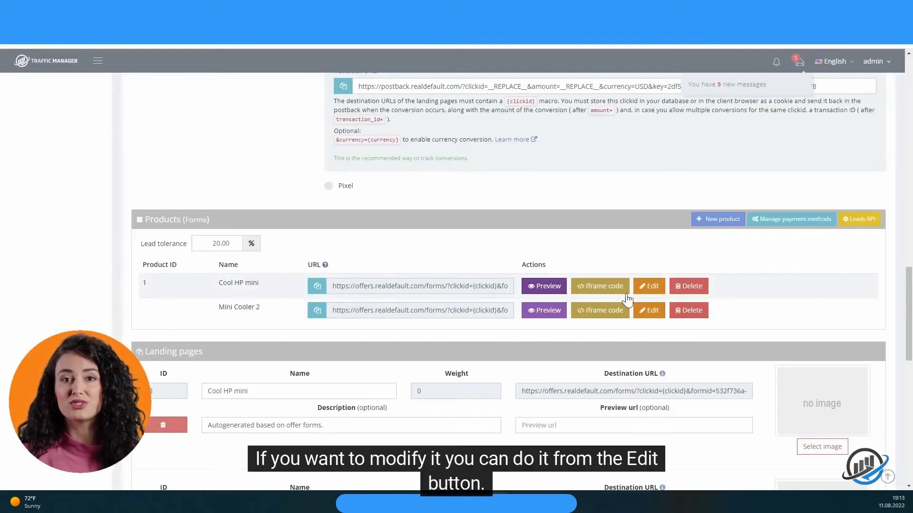
{"action": "left_click", "coordinate": [652, 287]}
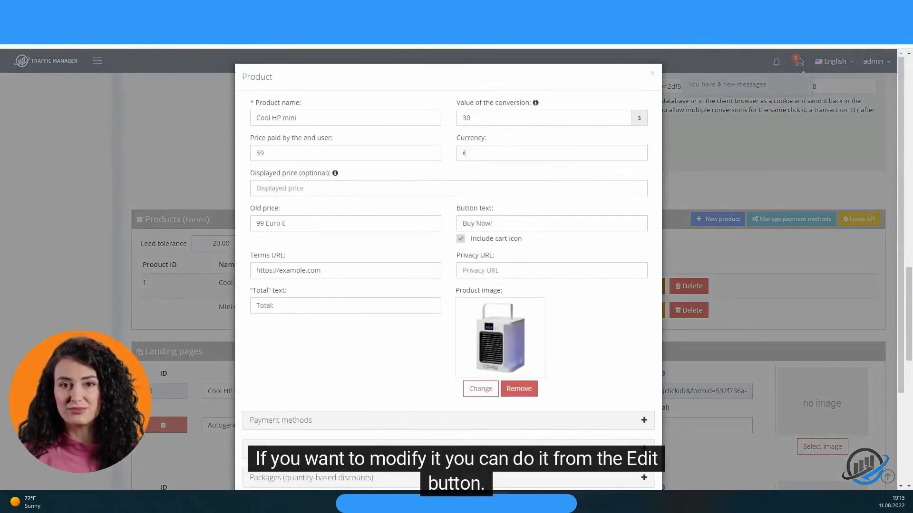
{"action": "left_click", "coordinate": [653, 74]}
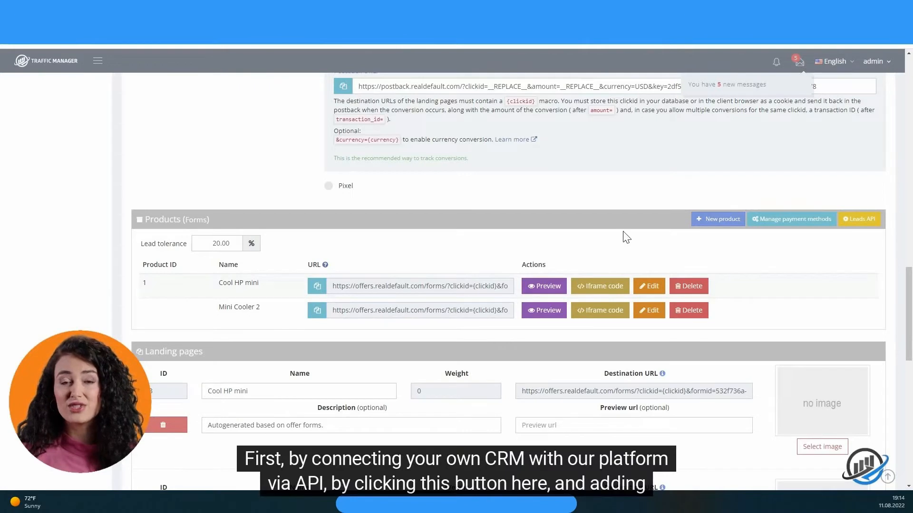
- Open the Leads API settings, compare the HTML and JSON formats, and add two more parameter rows in the HTML format
{"action": "left_click", "coordinate": [855, 223]}
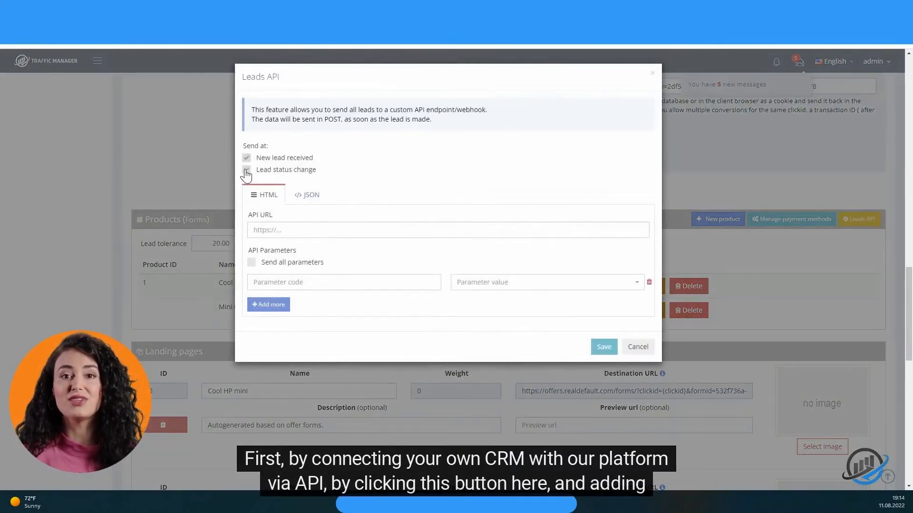
{"action": "left_click", "coordinate": [314, 195]}
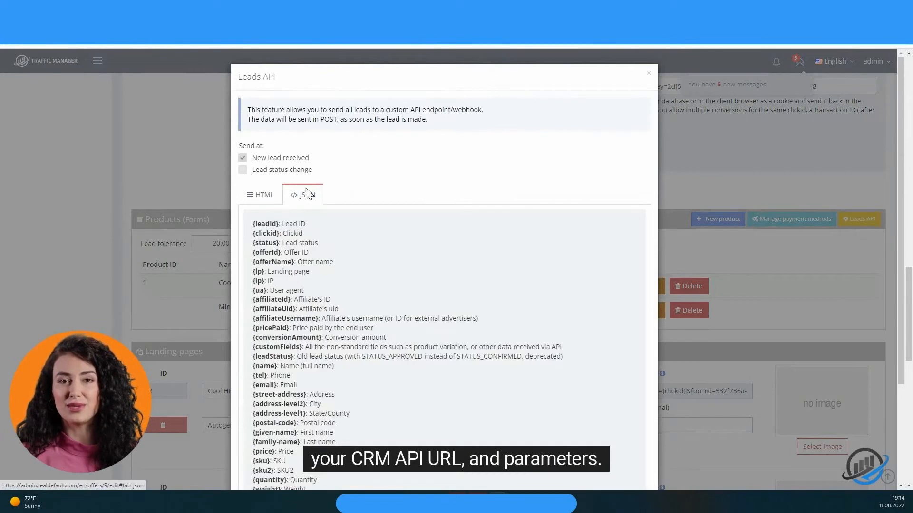
{"action": "left_click", "coordinate": [271, 197]}
{"action": "left_click", "coordinate": [269, 304]}
{"action": "left_click", "coordinate": [280, 327]}
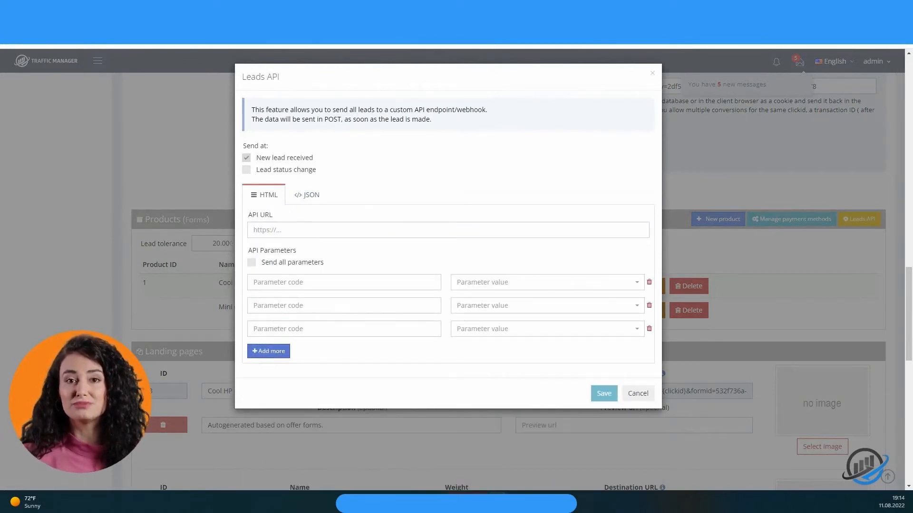
{"action": "left_click", "coordinate": [305, 197]}
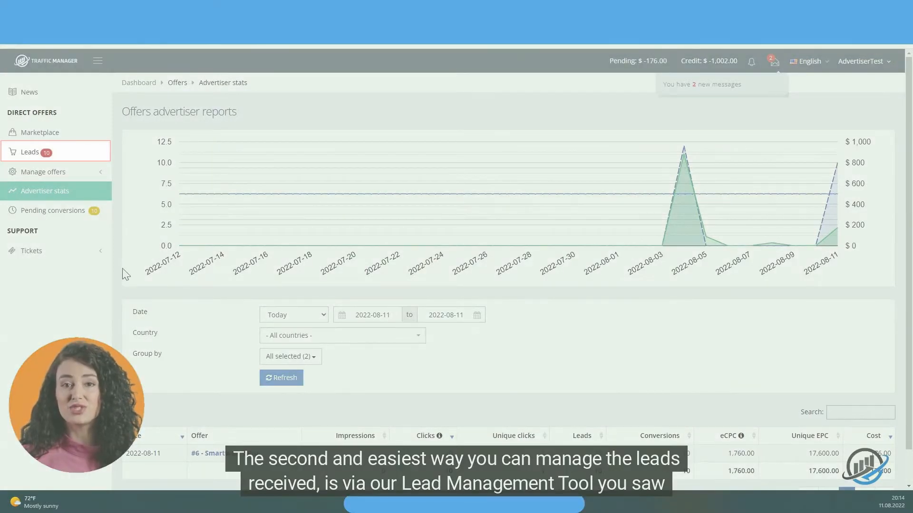
- Open the Leads page and look through the leads to call back, shipped and confirmed
{"action": "left_click", "coordinate": [56, 161]}
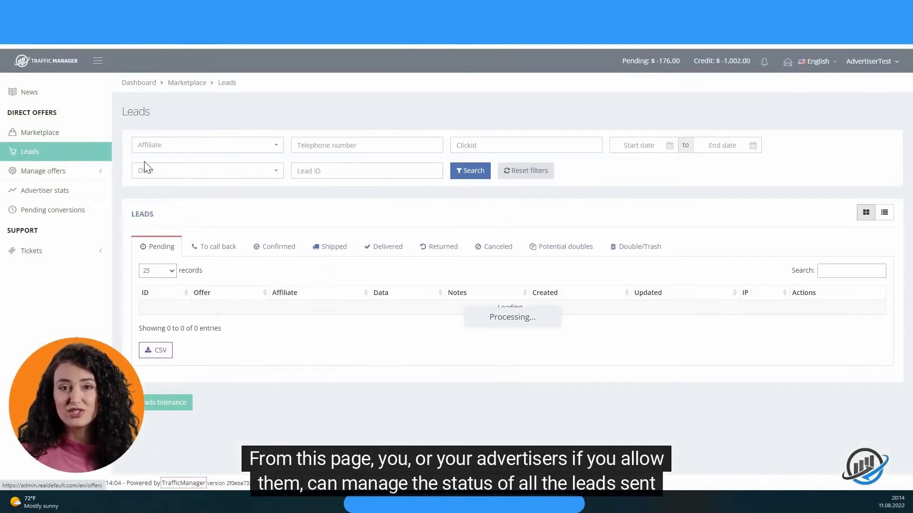
{"action": "left_click", "coordinate": [221, 252]}
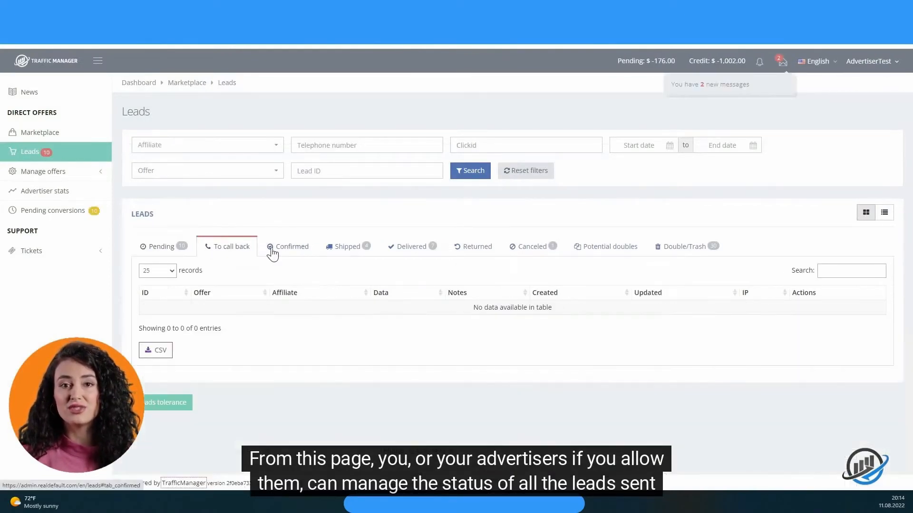
{"action": "left_click", "coordinate": [336, 250]}
{"action": "left_click", "coordinate": [274, 250]}
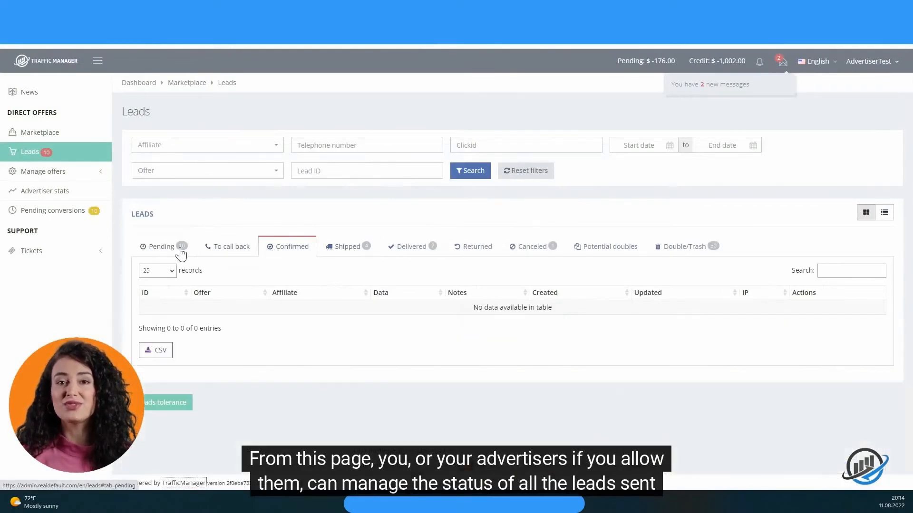
- Return to the pending leads and change the status of Smartwatch Pro lead 52 to Confirmed
{"action": "left_click", "coordinate": [174, 252]}
{"action": "left_click", "coordinate": [841, 320]}
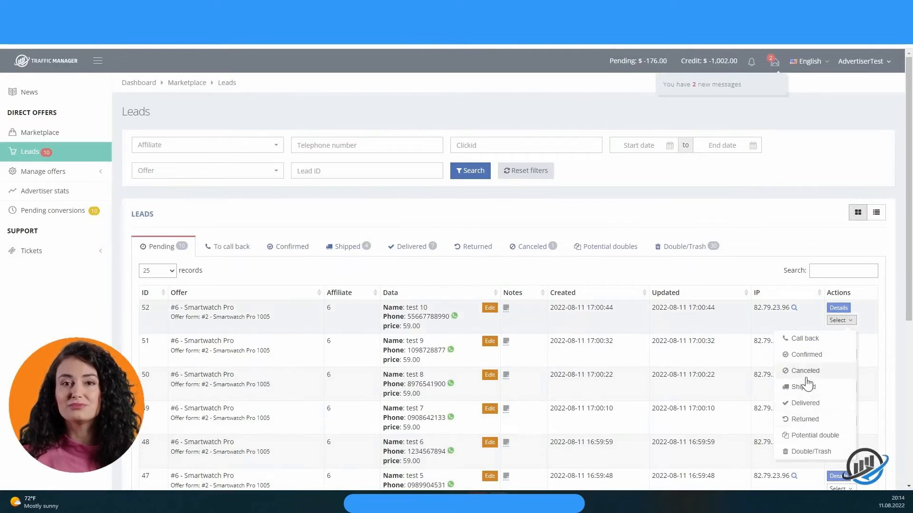
{"action": "left_click", "coordinate": [810, 357]}
{"action": "left_click", "coordinate": [793, 331]}
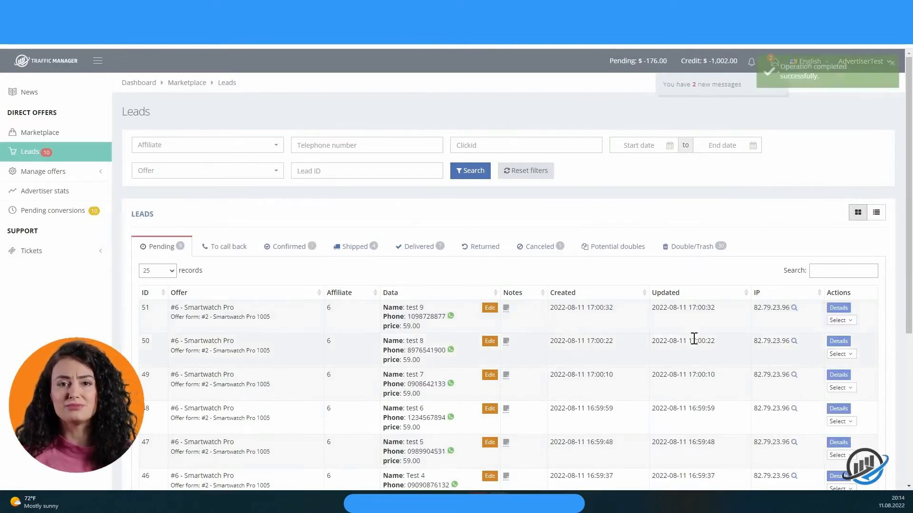
- Open the edit form and the notes field of lead 50, closing both without changes
{"action": "left_click", "coordinate": [487, 341]}
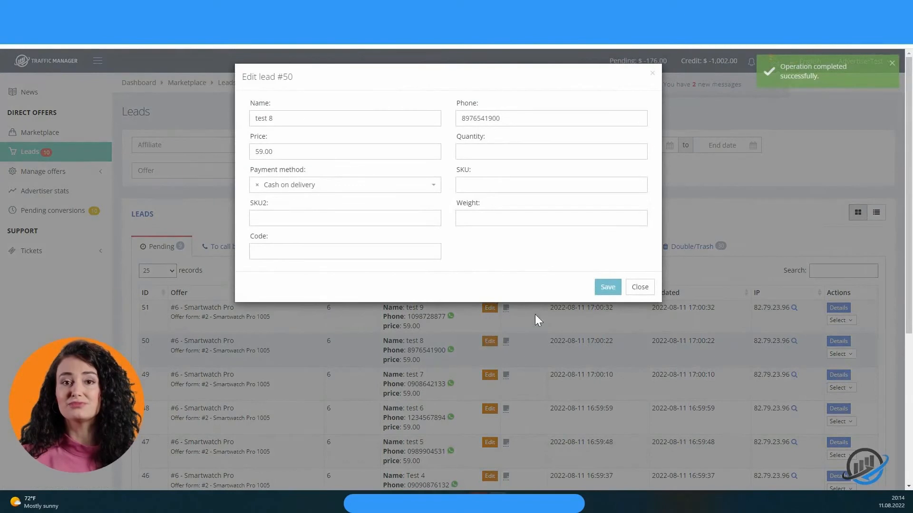
{"action": "left_click", "coordinate": [631, 288]}
{"action": "left_click", "coordinate": [506, 342]}
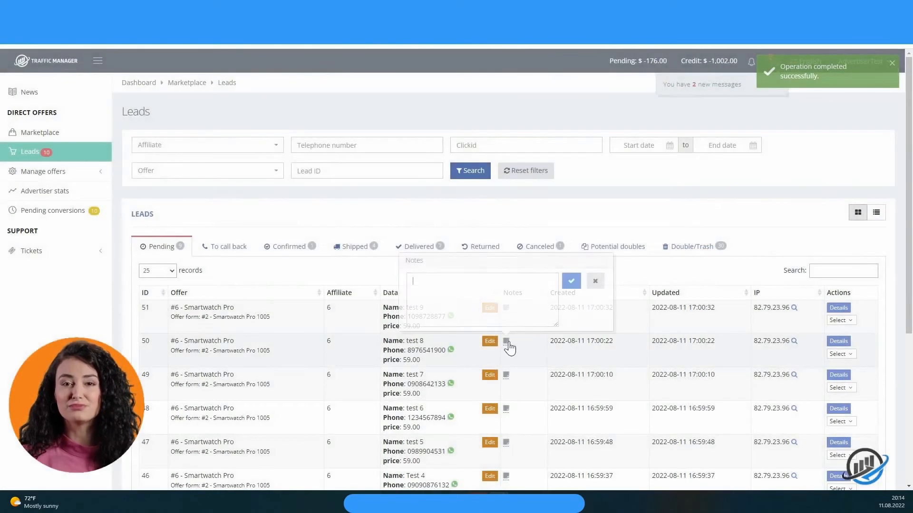
{"action": "left_click", "coordinate": [595, 281]}
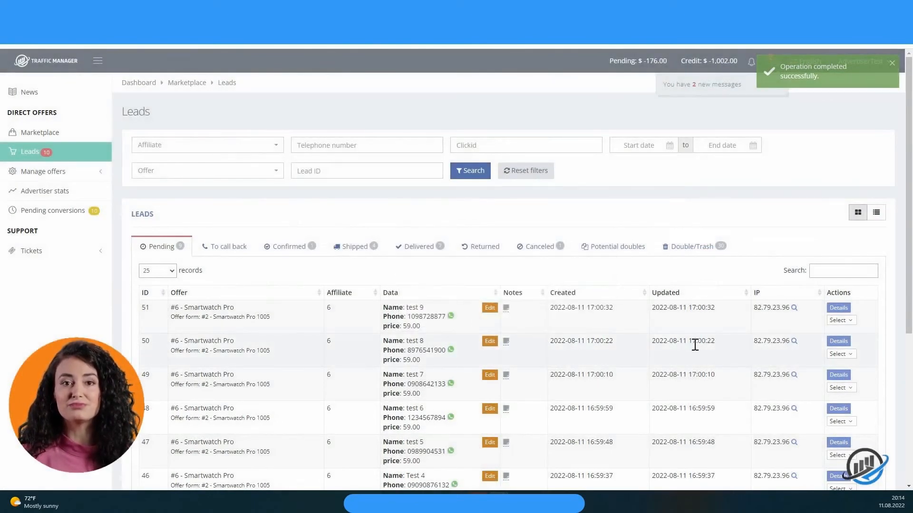
- View the details of lead 50 and change its status to Call back
{"action": "left_click", "coordinate": [839, 341]}
{"action": "left_click", "coordinate": [638, 352]}
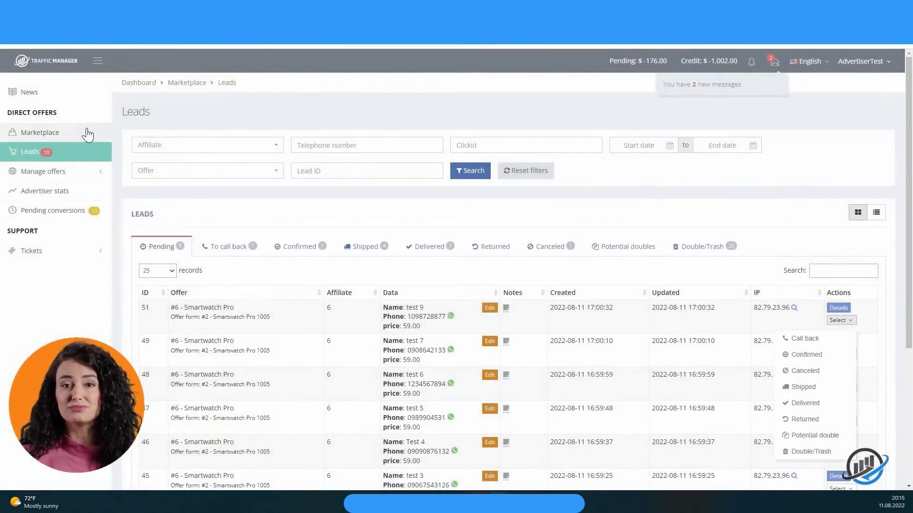
- Open the pending conversions, expand the tolerance table, and examine the tolerance figures and the order status of each conversion
{"action": "left_click", "coordinate": [72, 214]}
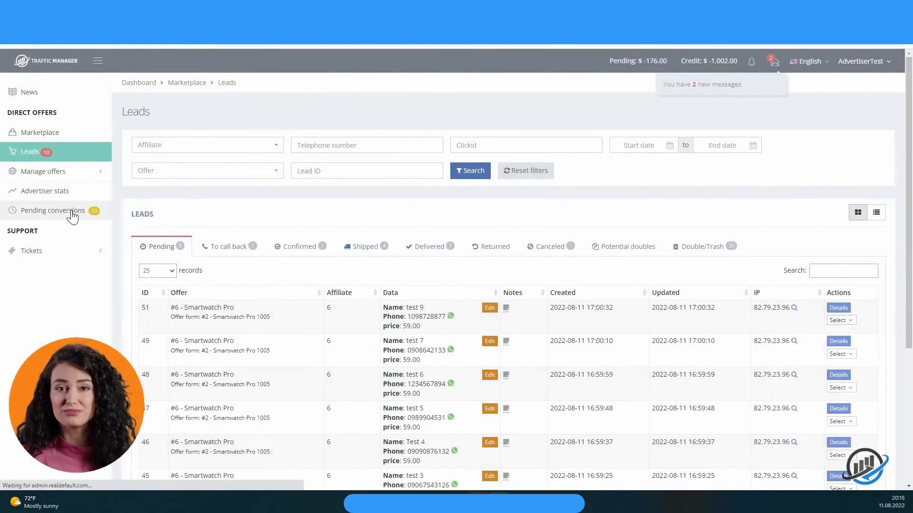
{"action": "left_click", "coordinate": [157, 244]}
{"action": "scroll", "coordinate": [157, 252], "scroll_direction": "down", "scroll_amount": 1}
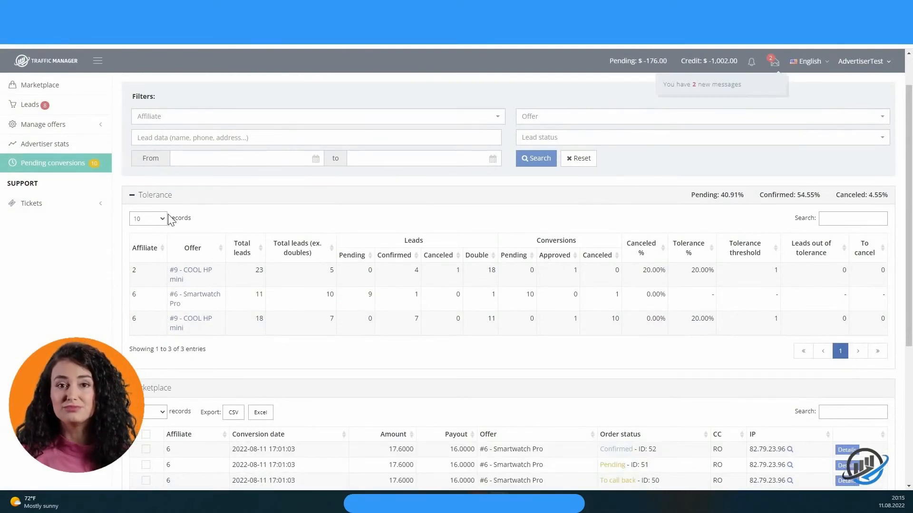
{"action": "scroll", "coordinate": [220, 324], "scroll_direction": "down", "scroll_amount": 3}
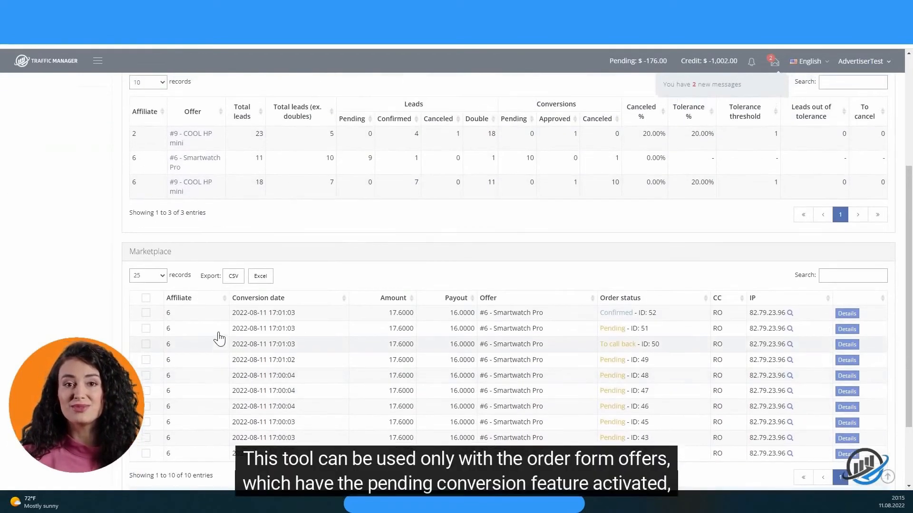
{"action": "scroll", "coordinate": [221, 343], "scroll_direction": "up", "scroll_amount": 3}
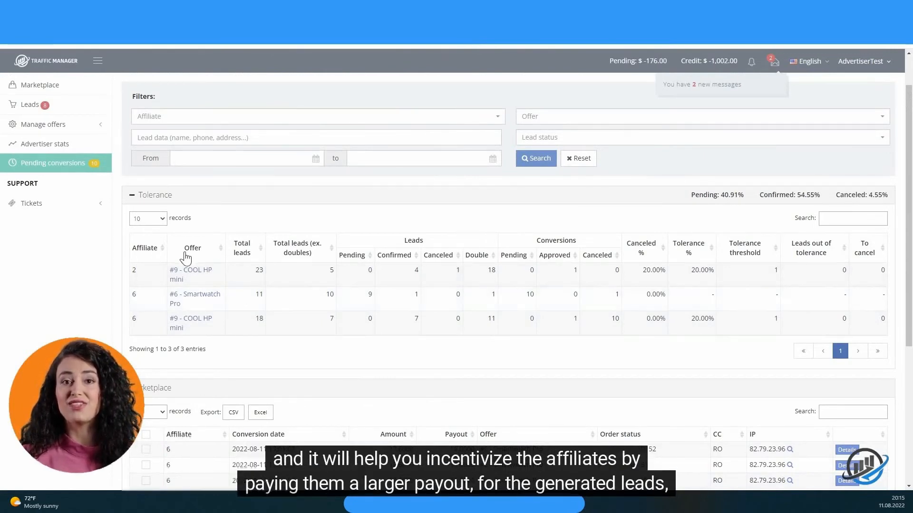
{"action": "scroll", "coordinate": [196, 281], "scroll_direction": "up", "scroll_amount": 1}
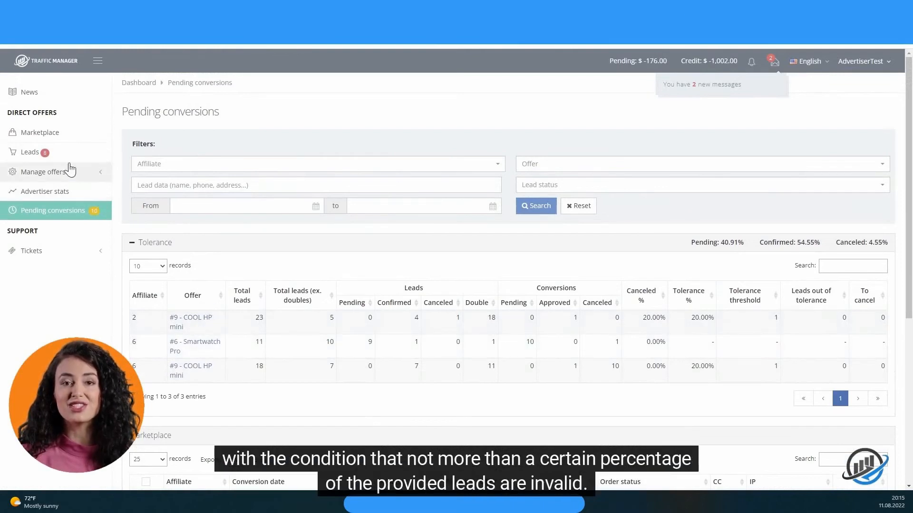
- Open the COOL HP mini offer from the marketplace for editing and enable Pending conversions in its settings
{"action": "left_click", "coordinate": [57, 137]}
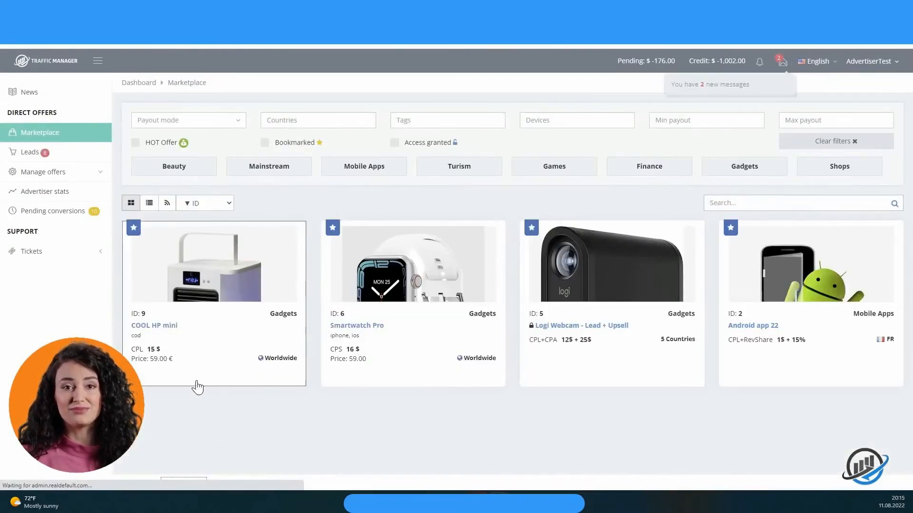
{"action": "left_click", "coordinate": [214, 375]}
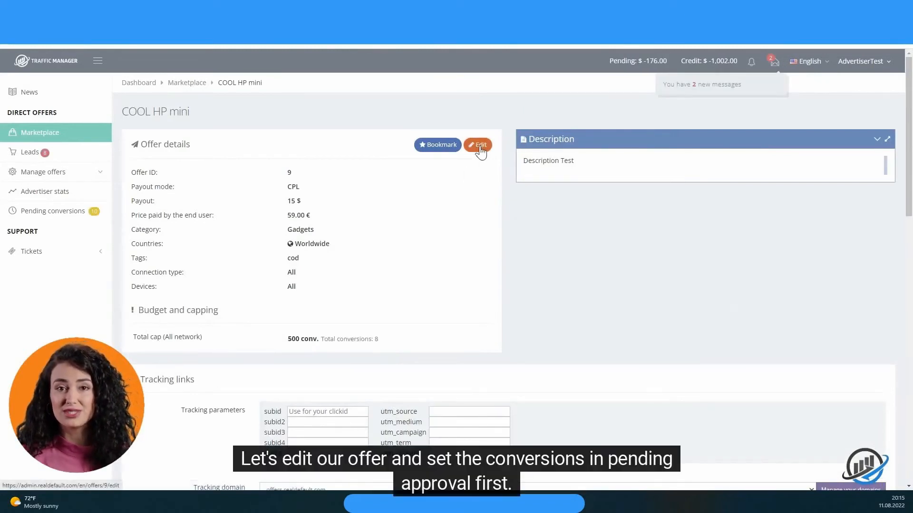
{"action": "scroll", "coordinate": [461, 282], "scroll_direction": "down", "scroll_amount": 10}
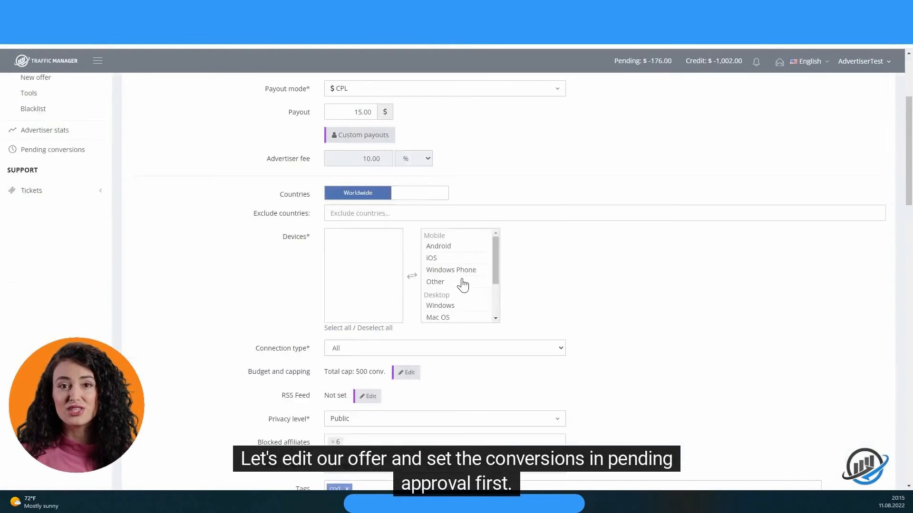
{"action": "scroll", "coordinate": [465, 284], "scroll_direction": "down", "scroll_amount": 2}
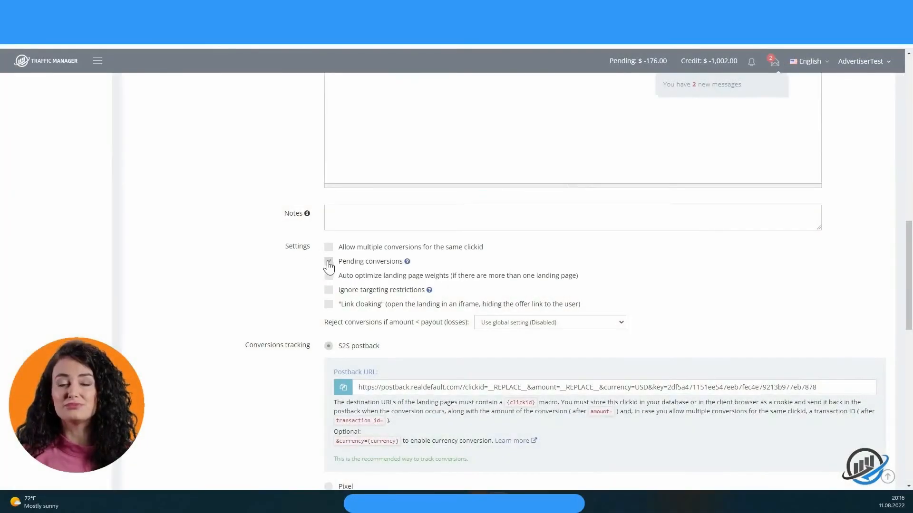
- Set the lead tolerance of the offer's product forms to 20%
{"action": "scroll", "coordinate": [328, 267], "scroll_direction": "down", "scroll_amount": 3}
{"action": "scroll", "coordinate": [328, 261], "scroll_direction": "down", "scroll_amount": 2}
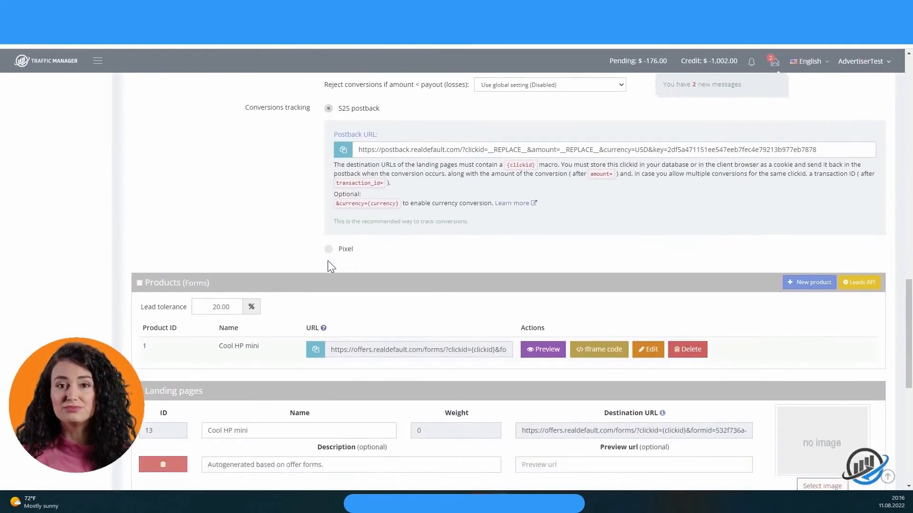
{"action": "double_click", "coordinate": [220, 307]}
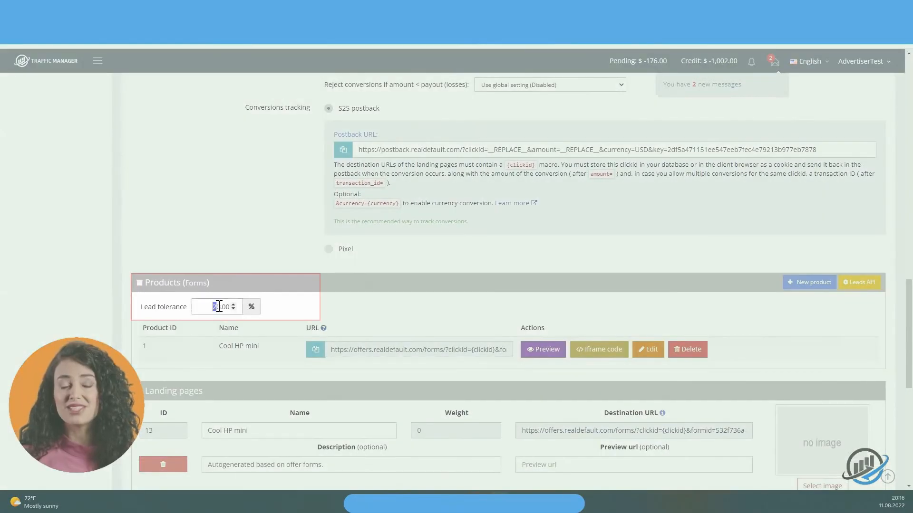
{"action": "left_click", "coordinate": [207, 311]}
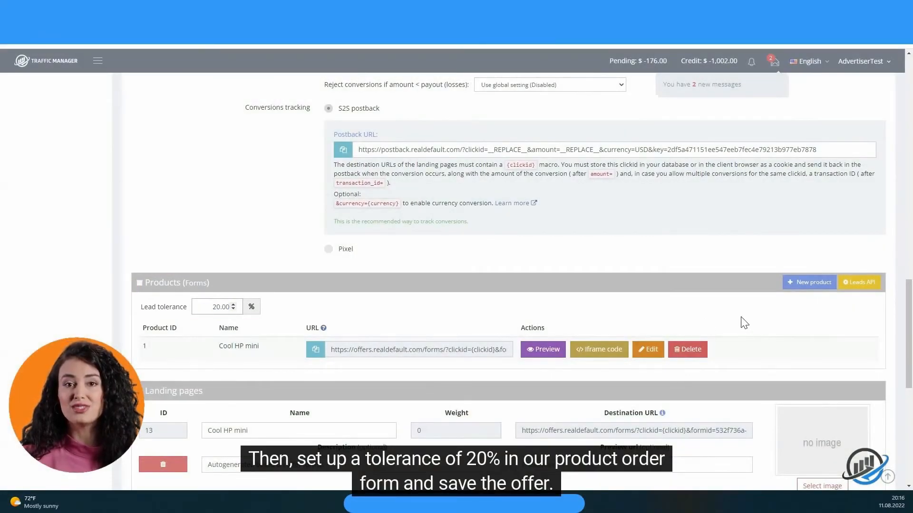
- Save the offer with its edited settings
{"action": "scroll", "coordinate": [746, 320], "scroll_direction": "down", "scroll_amount": 1}
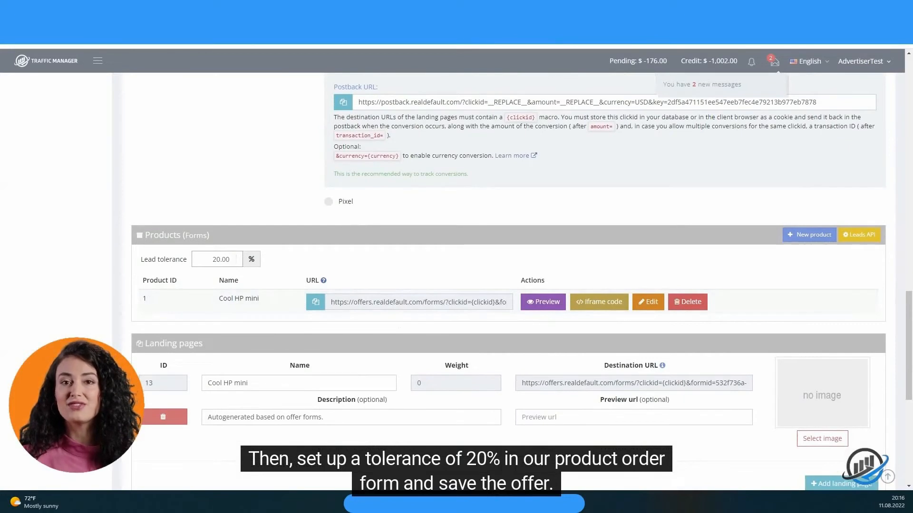
{"action": "scroll", "coordinate": [459, 228], "scroll_direction": "down", "scroll_amount": 5}
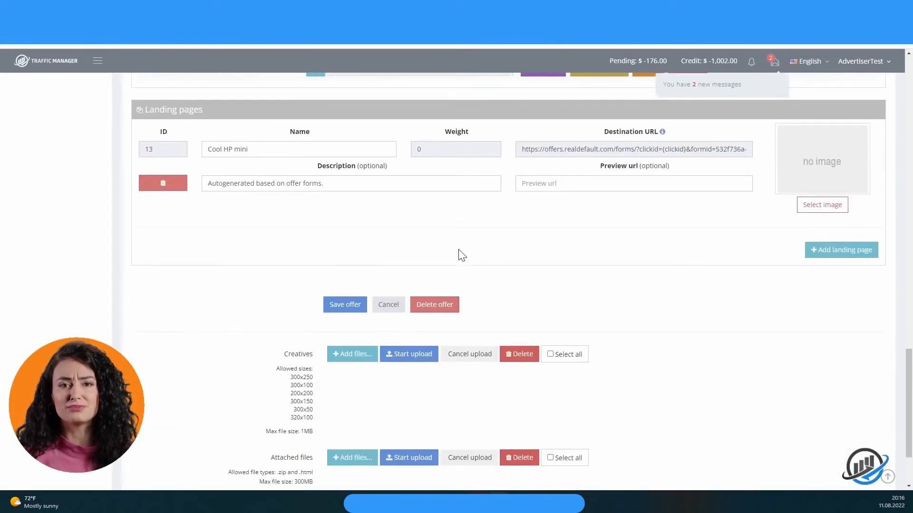
{"action": "left_click", "coordinate": [347, 301]}
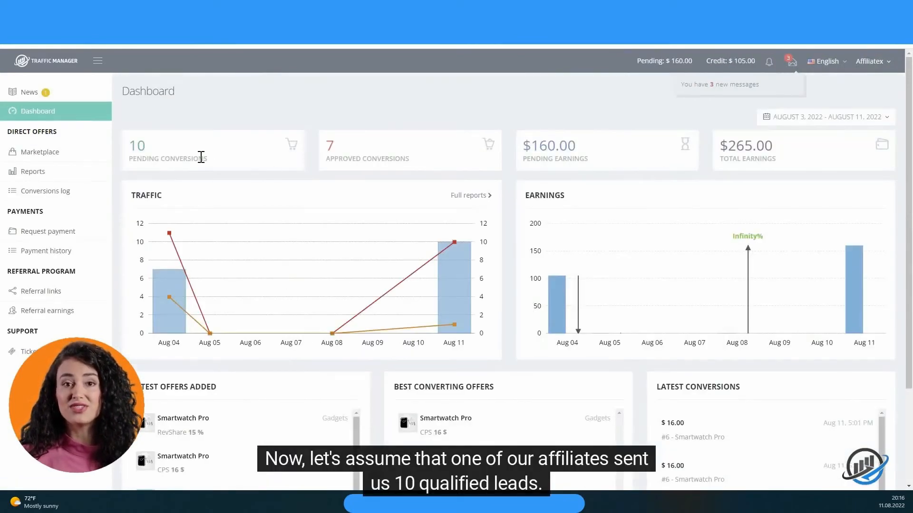
- Check the number of pending conversions and the pending earnings on the affiliate's dashboard
{"action": "double_click", "coordinate": [138, 145]}
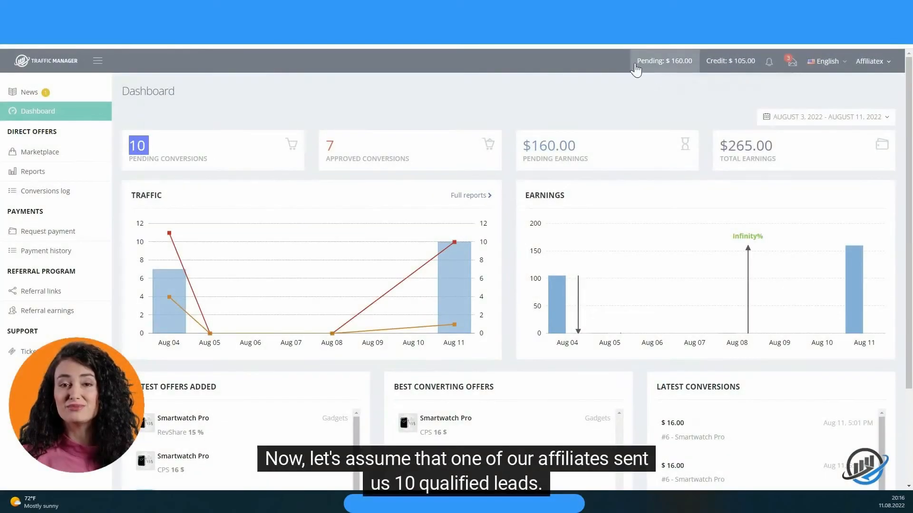
{"action": "left_click_drag", "start_coordinate": [626, 63], "coordinate": [688, 61]}
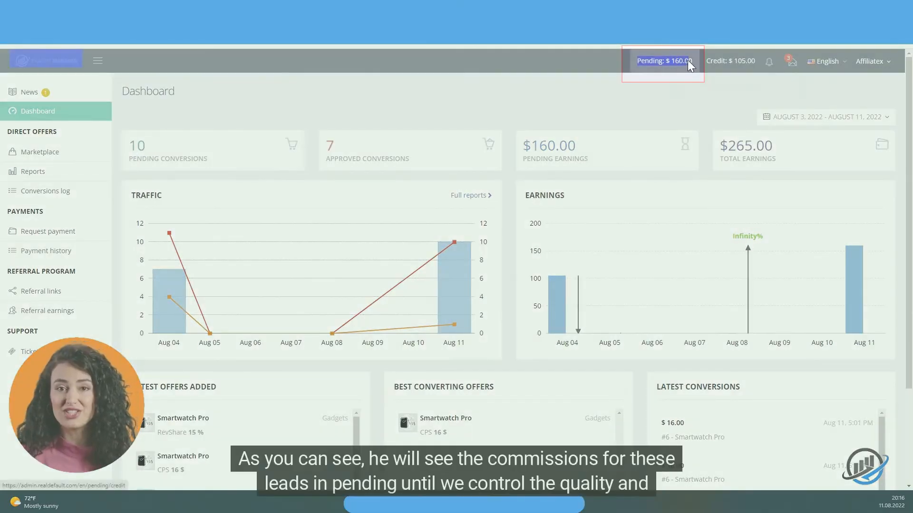
{"action": "left_click", "coordinate": [404, 114]}
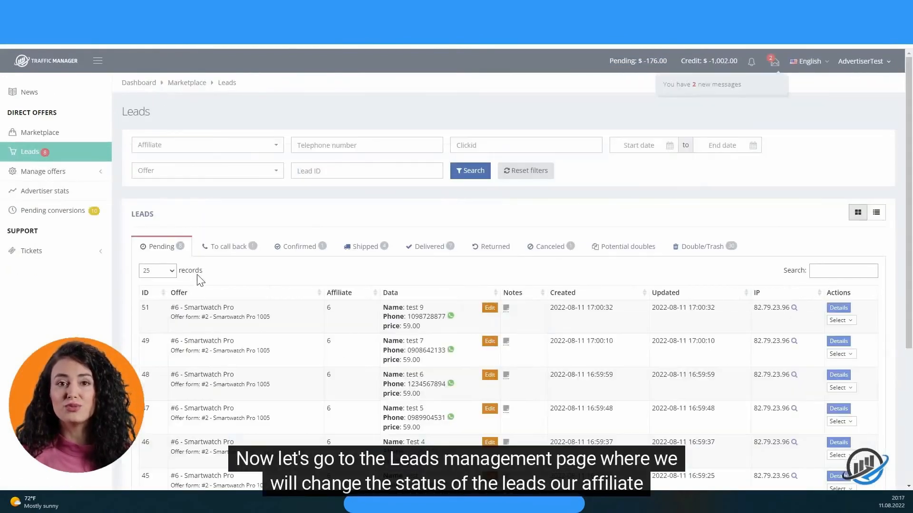
- In the pending leads on the Leads page, change the status of leads 48 and 46 to Shipped
{"action": "scroll", "coordinate": [215, 269], "scroll_direction": "down", "scroll_amount": 2}
{"action": "left_click", "coordinate": [841, 292]}
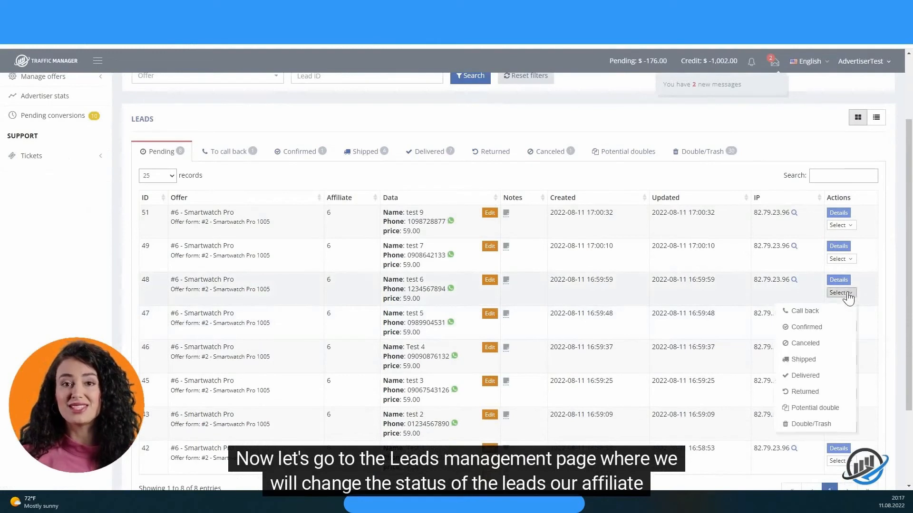
{"action": "left_click", "coordinate": [809, 361]}
{"action": "left_click", "coordinate": [796, 335]}
{"action": "left_click", "coordinate": [841, 327]}
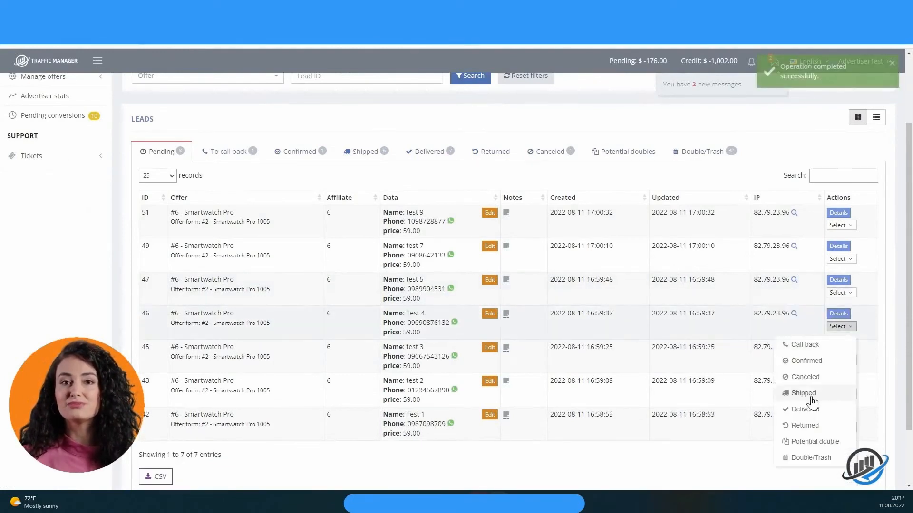
{"action": "left_click", "coordinate": [809, 393]}
{"action": "left_click", "coordinate": [796, 368]}
- Change the status of pending lead 43 to Returned and confirm the change
{"action": "left_click", "coordinate": [843, 364]}
{"action": "left_click", "coordinate": [803, 460]}
{"action": "left_click", "coordinate": [842, 364]}
{"action": "left_click", "coordinate": [803, 458]}
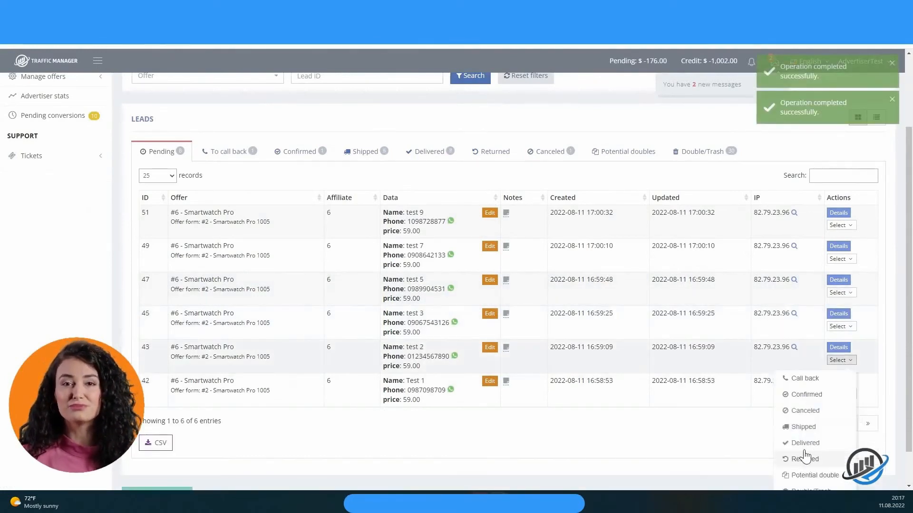
{"action": "left_click", "coordinate": [797, 434]}
- Mark pending leads 49 and 51 as Double/Trash
{"action": "left_click", "coordinate": [841, 259]}
{"action": "left_click", "coordinate": [824, 392]}
{"action": "left_click", "coordinate": [797, 366]}
{"action": "left_click", "coordinate": [844, 253]}
{"action": "left_click", "coordinate": [814, 384]}
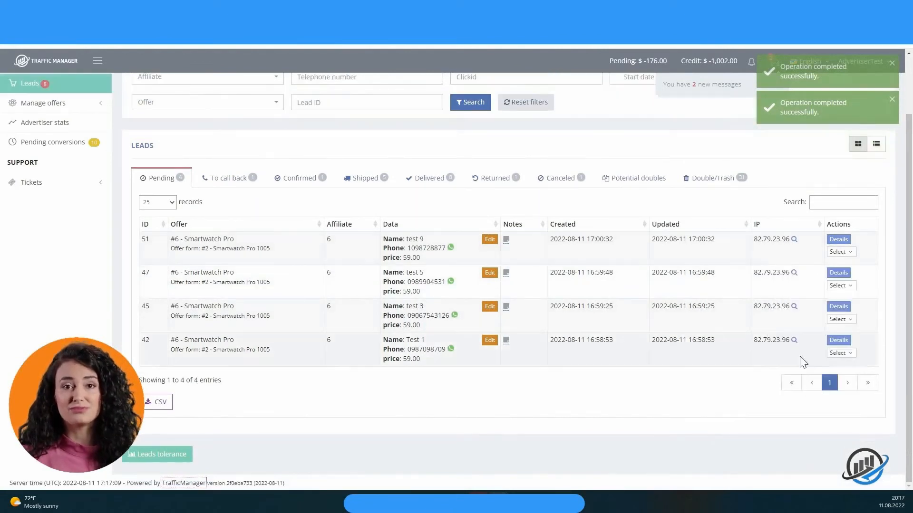
{"action": "left_click", "coordinate": [800, 360]}
- Set the status of the remaining pending leads 47, 45 and 42 to Canceled
{"action": "left_click", "coordinate": [842, 285]}
{"action": "left_click", "coordinate": [805, 336]}
{"action": "left_click", "coordinate": [796, 311]}
{"action": "left_click", "coordinate": [843, 319]}
{"action": "left_click", "coordinate": [811, 372]}
{"action": "left_click", "coordinate": [798, 346]}
{"action": "left_click", "coordinate": [849, 321]}
{"action": "left_click", "coordinate": [813, 371]}
{"action": "left_click", "coordinate": [797, 346]}
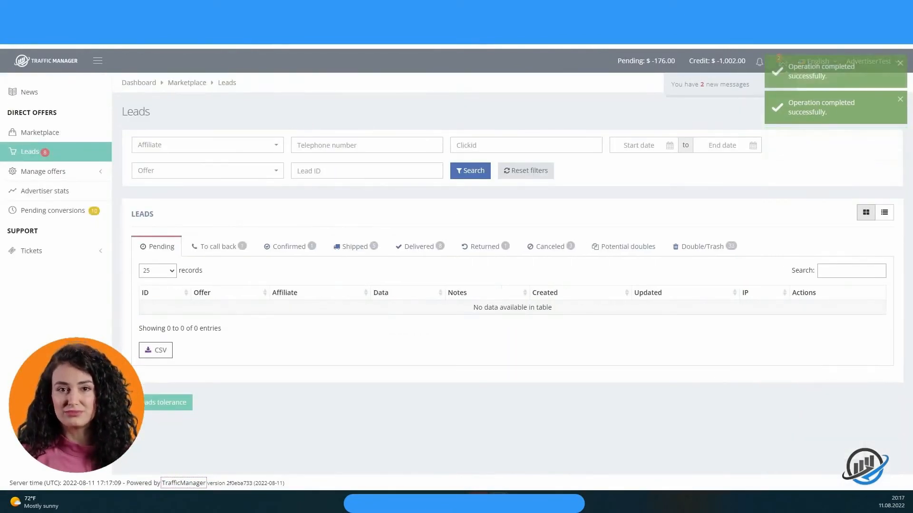
- Open the pending conversions and check in the tolerance table how many of affiliate 6's Smartwatch Pro conversions need canceling
{"action": "left_click", "coordinate": [78, 215]}
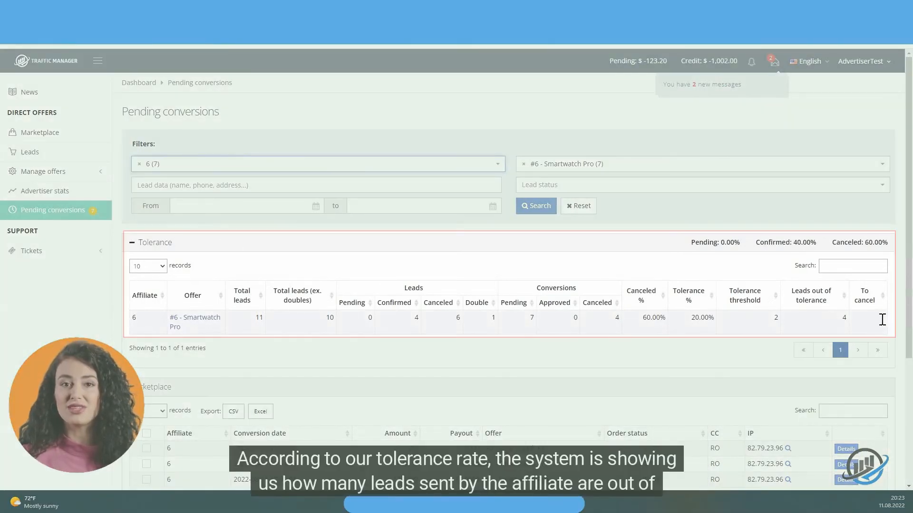
{"action": "left_click", "coordinate": [858, 294]}
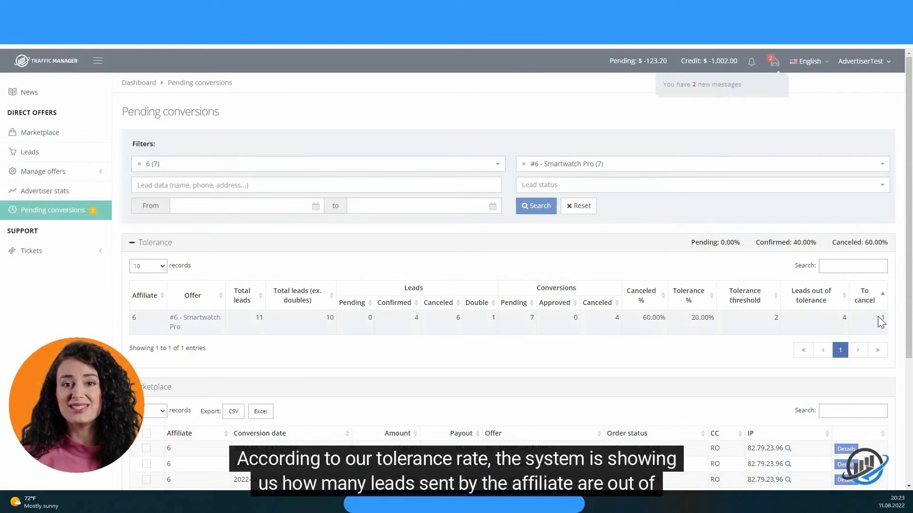
{"action": "double_click", "coordinate": [881, 318]}
{"action": "scroll", "coordinate": [474, 343], "scroll_direction": "down", "scroll_amount": 1}
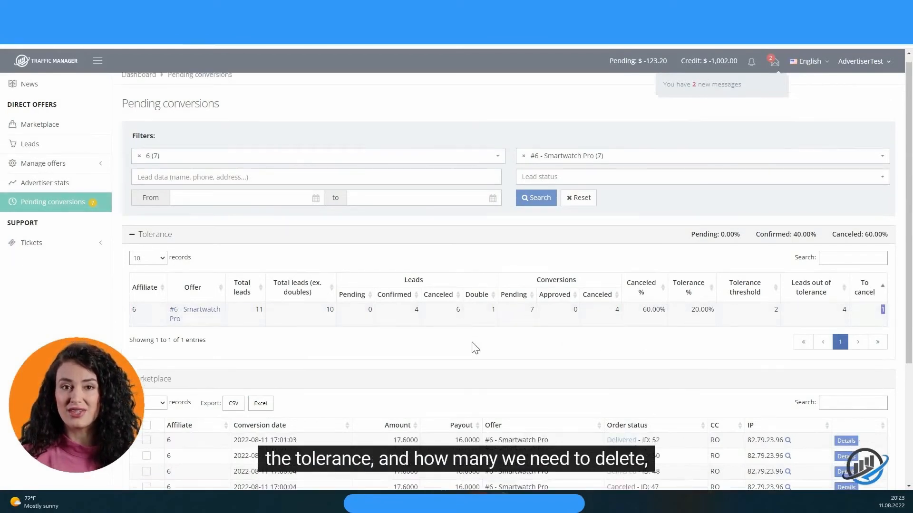
{"action": "scroll", "coordinate": [476, 348], "scroll_direction": "down", "scroll_amount": 2}
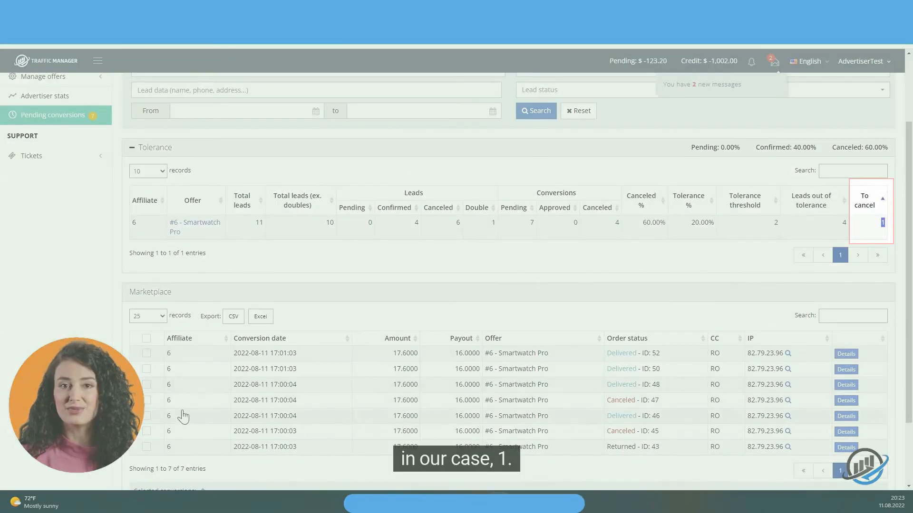
- Cancel the pending conversion that belongs to the canceled order with ID 47
{"action": "left_click", "coordinate": [146, 400]}
{"action": "scroll", "coordinate": [157, 404], "scroll_direction": "down", "scroll_amount": 2}
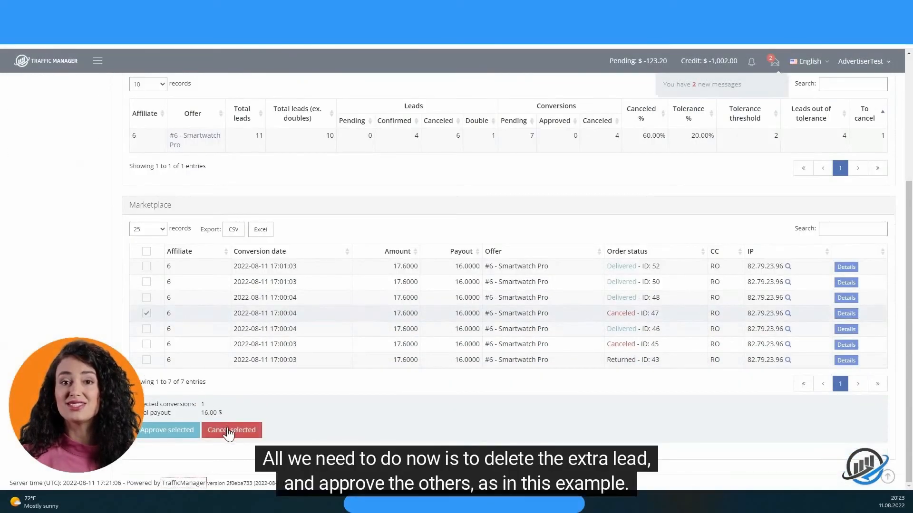
{"action": "left_click", "coordinate": [232, 430]}
{"action": "left_click", "coordinate": [457, 324]}
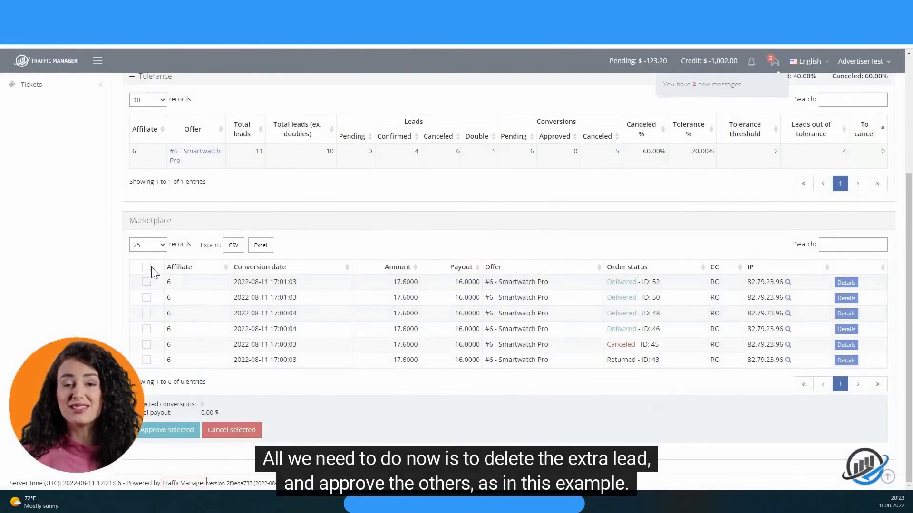
- Select all remaining pending conversions of the Smartwatch Pro offer and approve them
{"action": "left_click", "coordinate": [146, 268]}
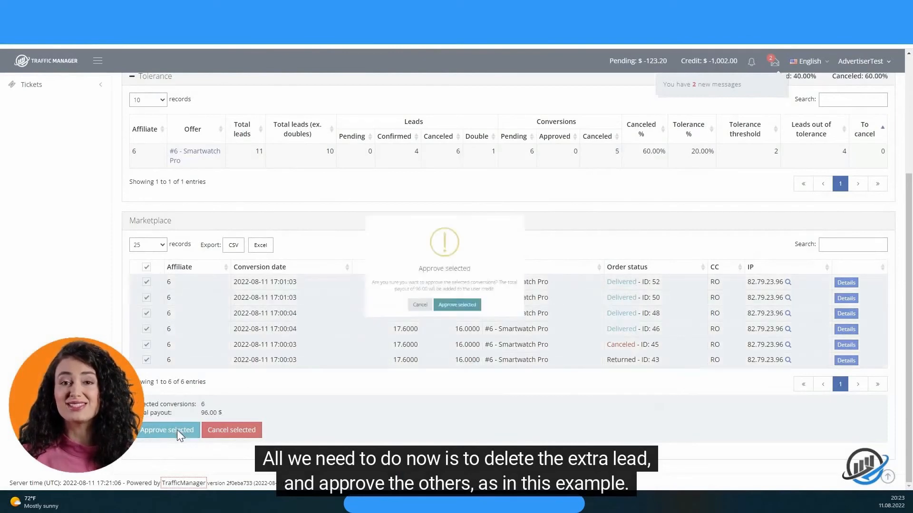
{"action": "left_click", "coordinate": [176, 429]}
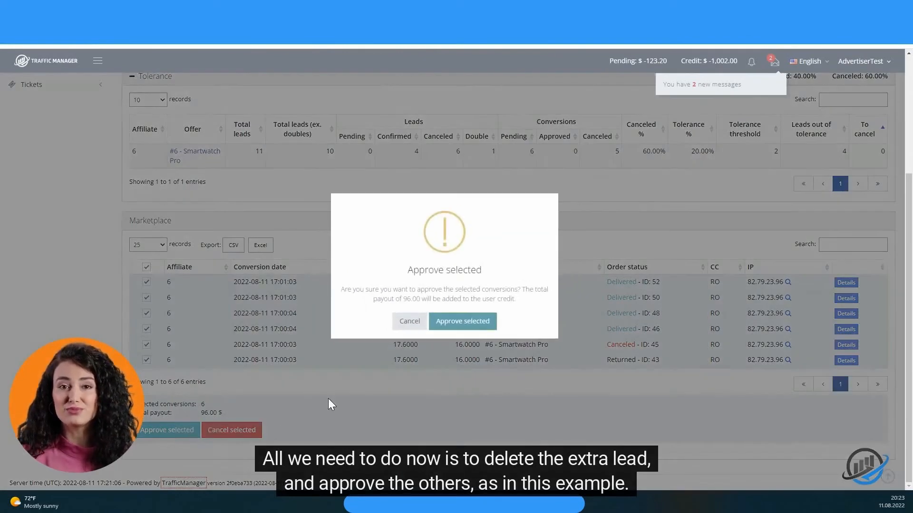
{"action": "left_click", "coordinate": [488, 323]}
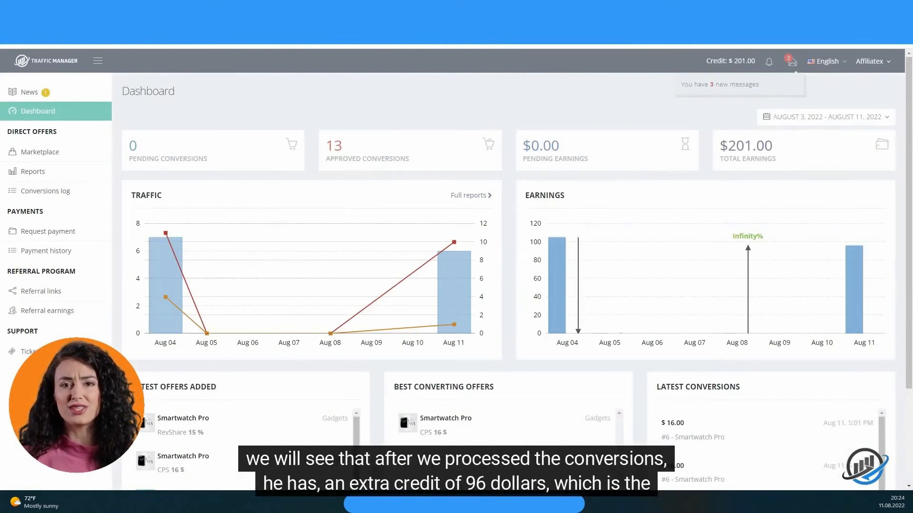
- Check the affiliate's credit on the dashboard and today's Smartwatch Pro revenue in the offers reports
{"action": "left_click_drag", "start_coordinate": [697, 61], "coordinate": [759, 61]}
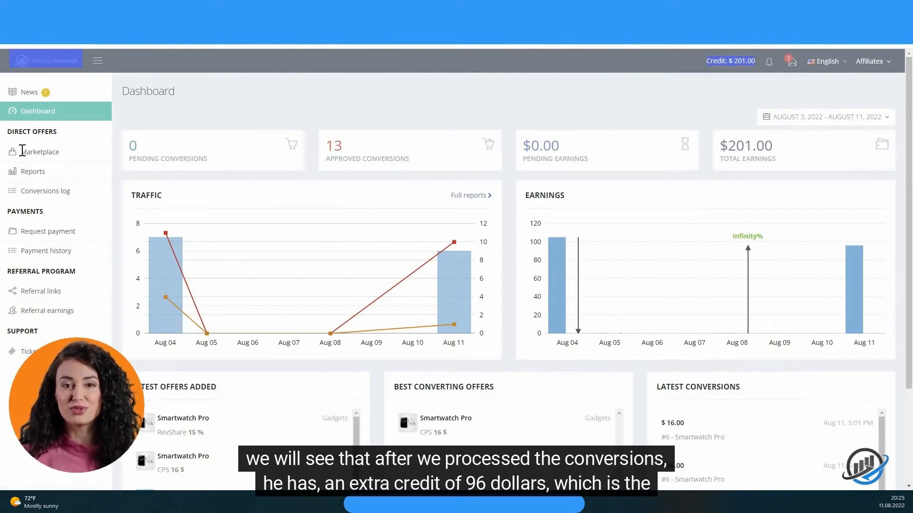
{"action": "left_click", "coordinate": [473, 250]}
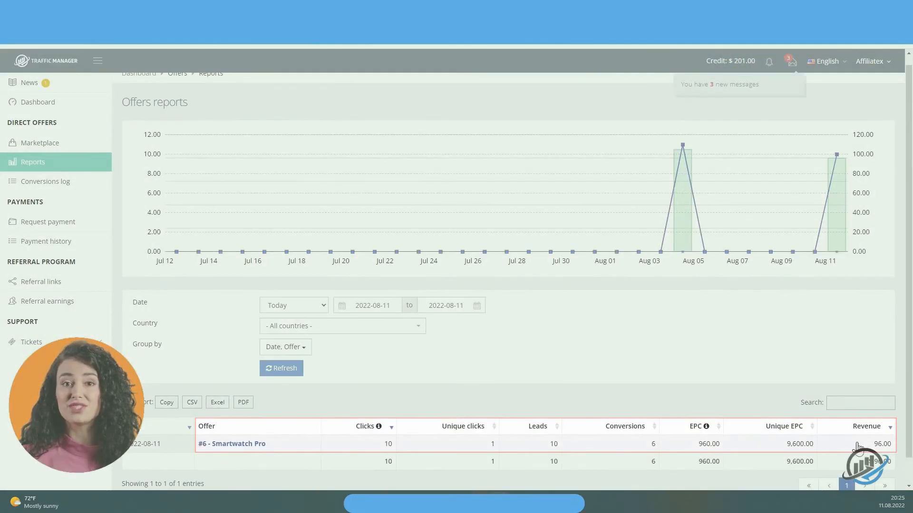
{"action": "left_click_drag", "start_coordinate": [884, 445], "coordinate": [891, 446]}
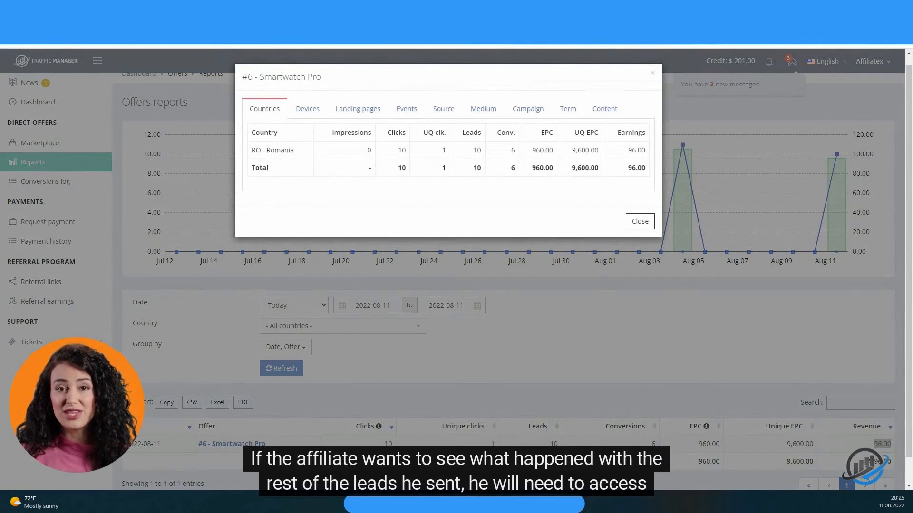
- View the Smartwatch Pro report breakdown by landing page and by device, and close it
{"action": "left_click", "coordinate": [357, 115]}
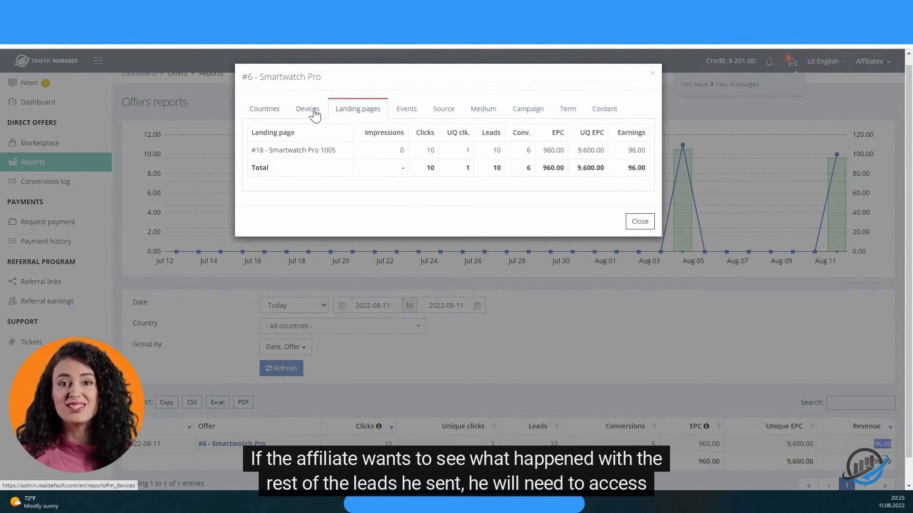
{"action": "left_click", "coordinate": [314, 114]}
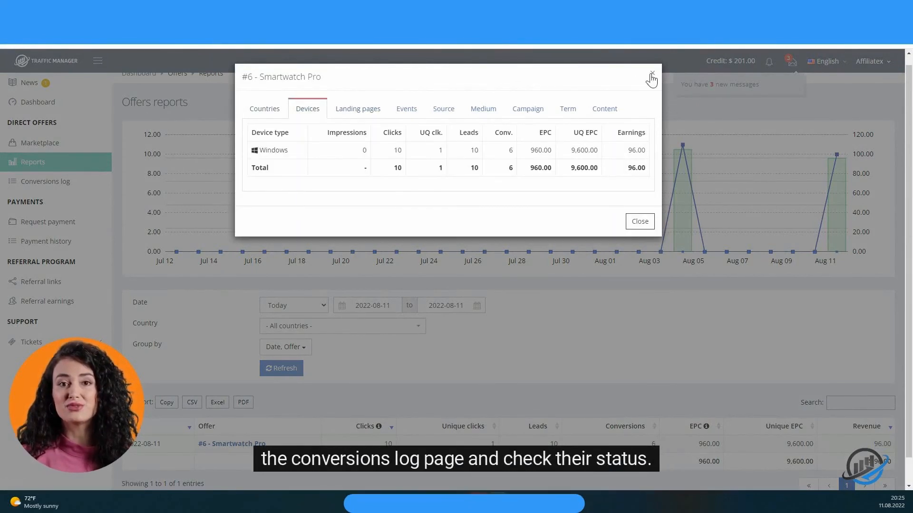
{"action": "left_click", "coordinate": [640, 221]}
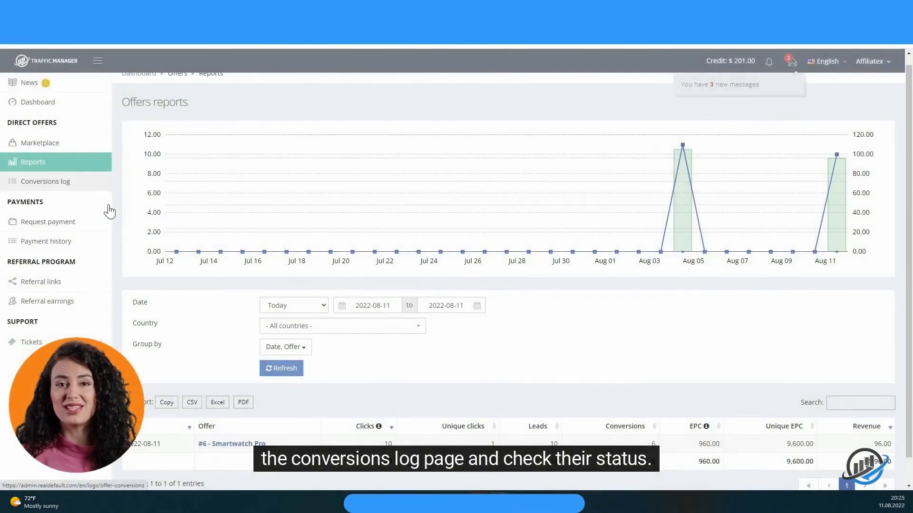
- Open the conversions log, look through the order statuses, and view the details of conversion 65
{"action": "left_click", "coordinate": [109, 209]}
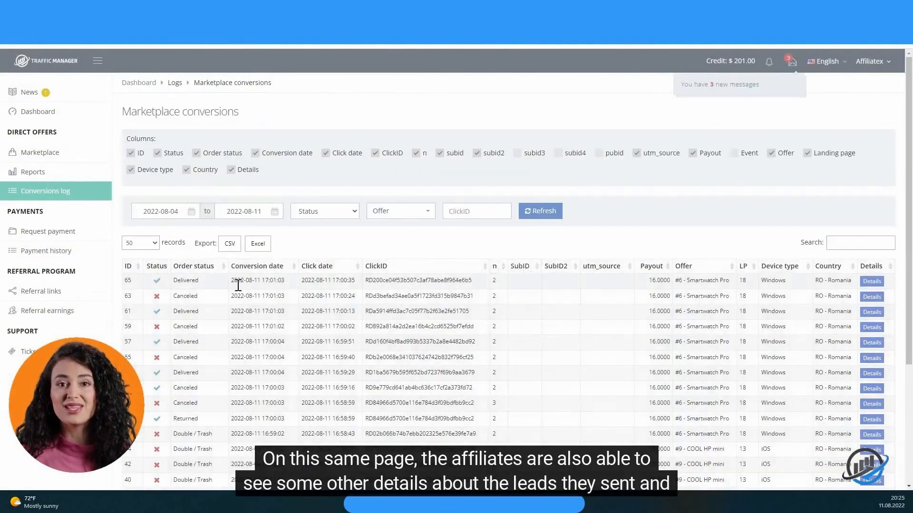
{"action": "scroll", "coordinate": [172, 318], "scroll_direction": "down", "scroll_amount": 2}
{"action": "scroll", "coordinate": [177, 321], "scroll_direction": "down", "scroll_amount": 1}
{"action": "scroll", "coordinate": [177, 321], "scroll_direction": "up", "scroll_amount": 3}
{"action": "left_click", "coordinate": [873, 282]}
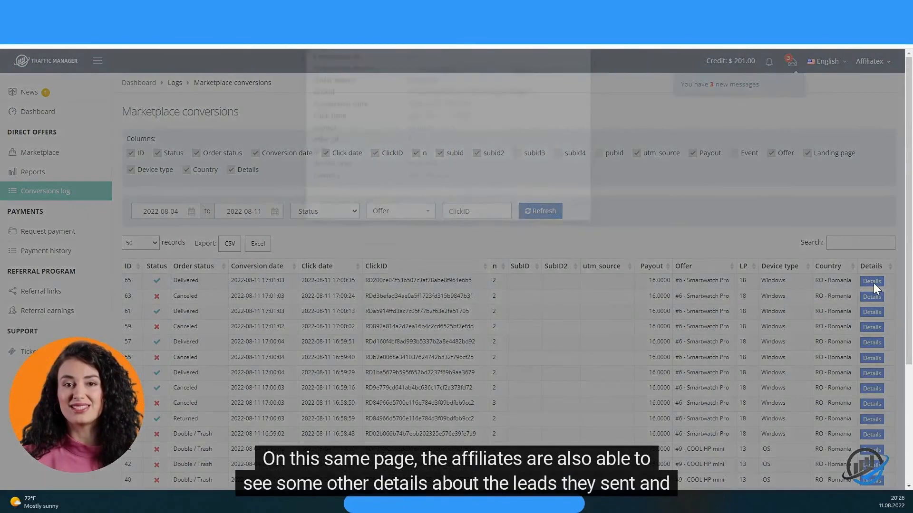
{"action": "left_click", "coordinate": [587, 73]}
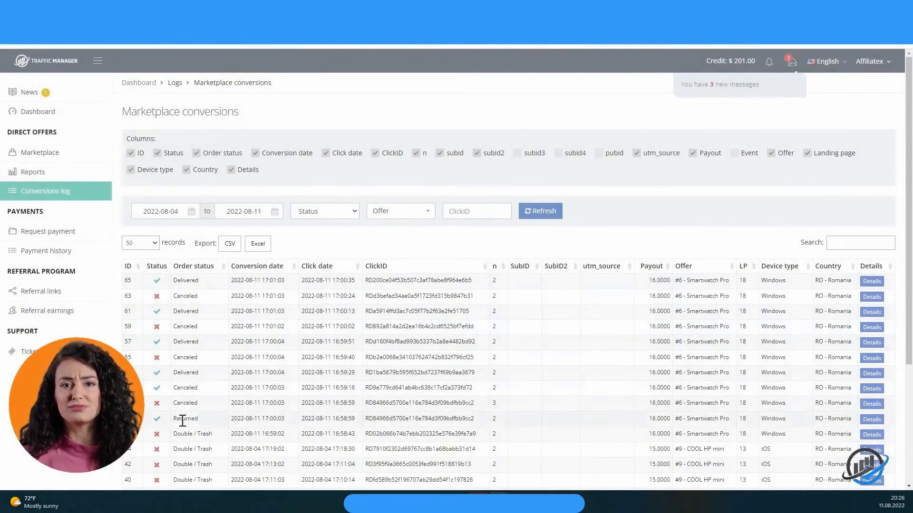
- Filter the conversions log by the offer #6 - Smartwatch Pro and the status Canceled
{"action": "scroll", "coordinate": [183, 427], "scroll_direction": "down", "scroll_amount": 2}
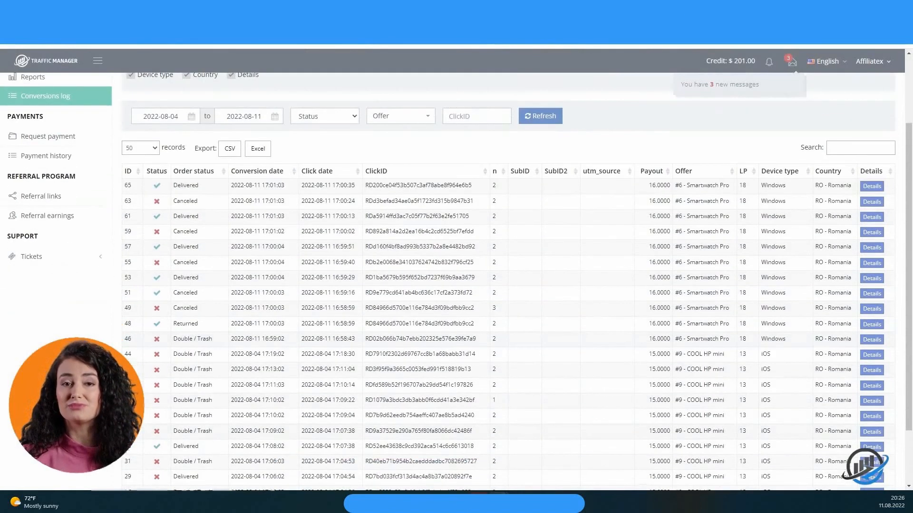
{"action": "scroll", "coordinate": [414, 221], "scroll_direction": "up", "scroll_amount": 2}
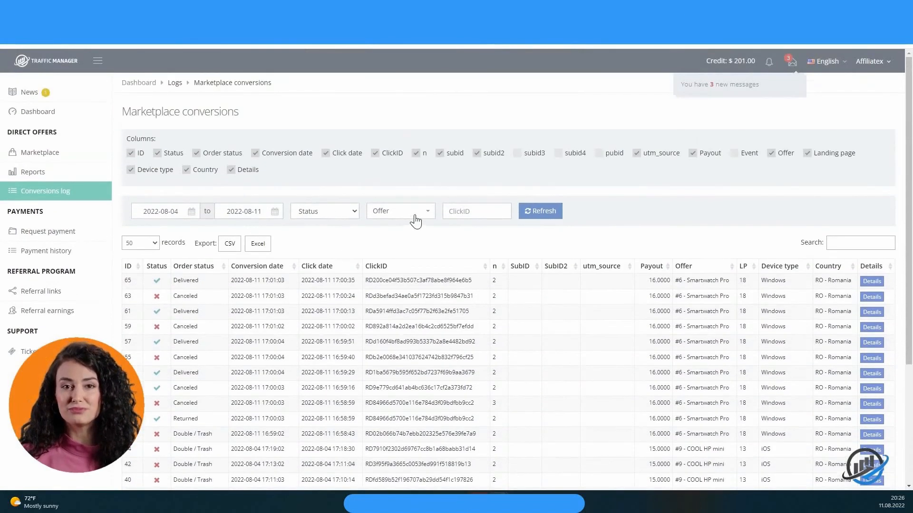
{"action": "left_click", "coordinate": [414, 218]}
{"action": "left_click", "coordinate": [407, 262]}
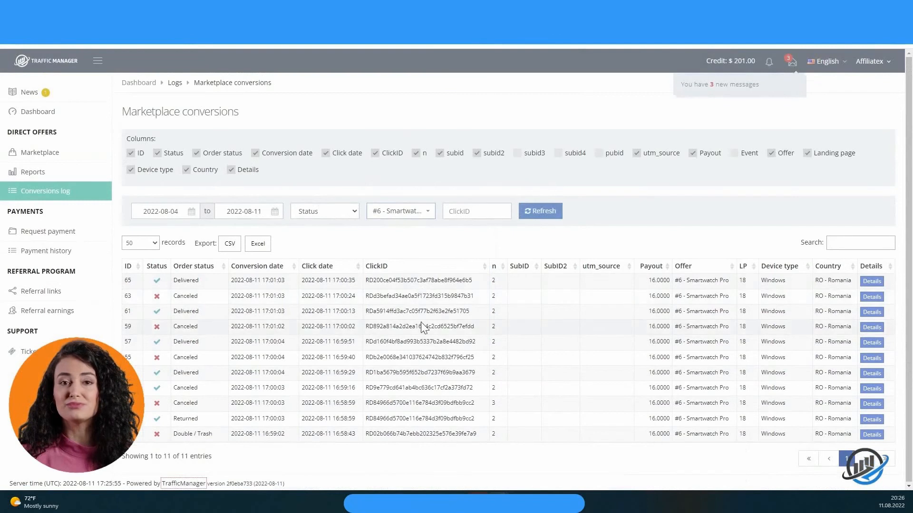
{"action": "left_click", "coordinate": [331, 216]}
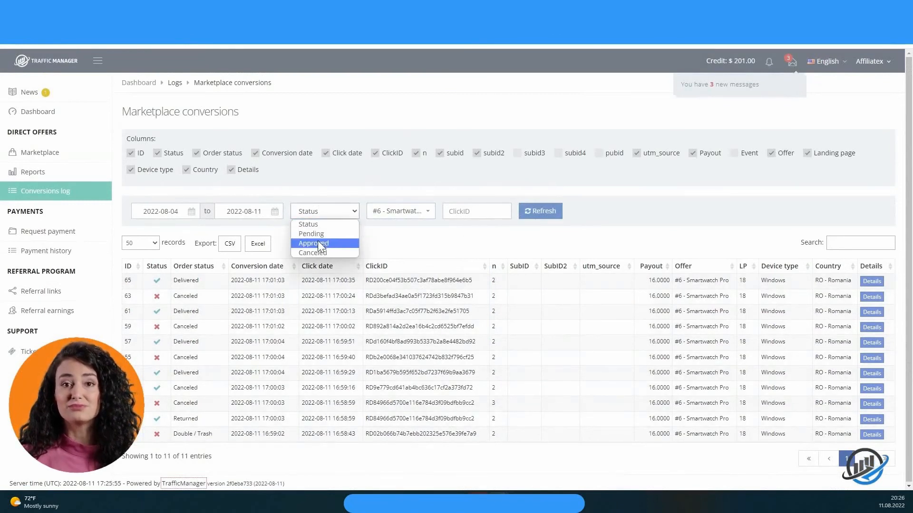
{"action": "left_click", "coordinate": [312, 252]}
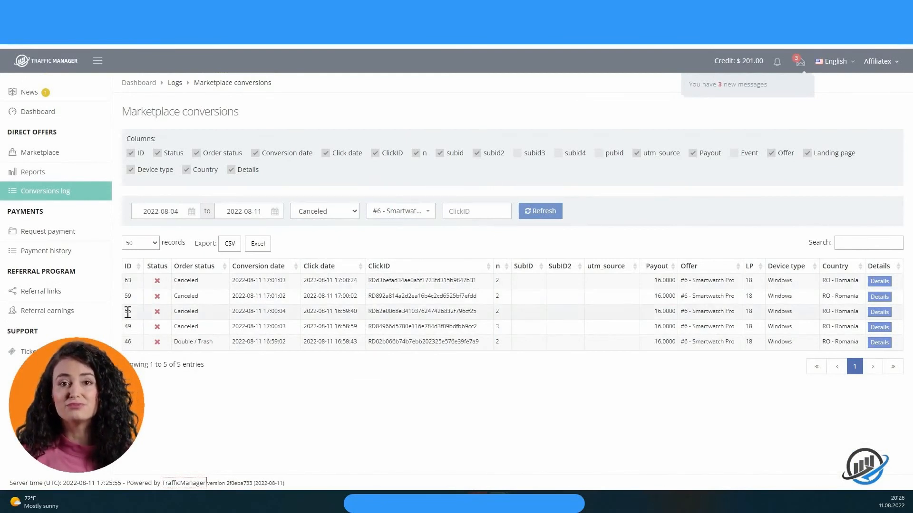
{"action": "left_click", "coordinate": [48, 158]}
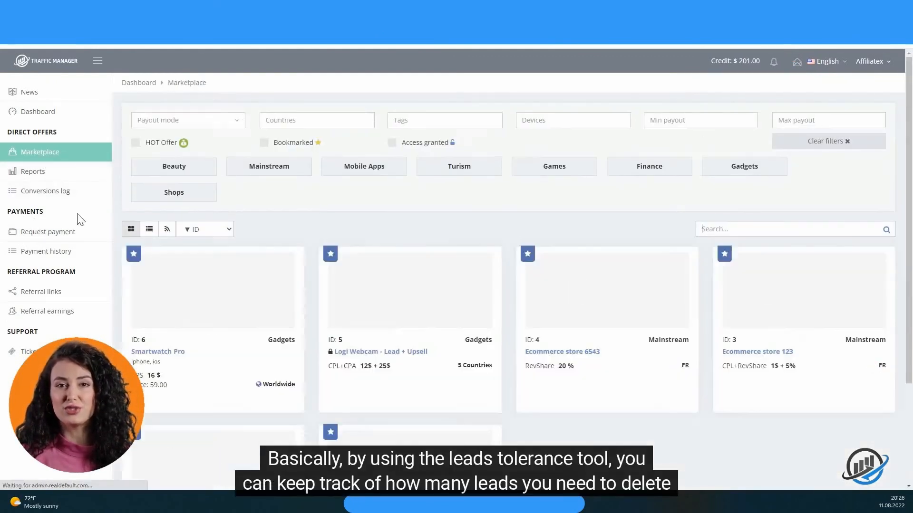
{"action": "left_click", "coordinate": [66, 234]}
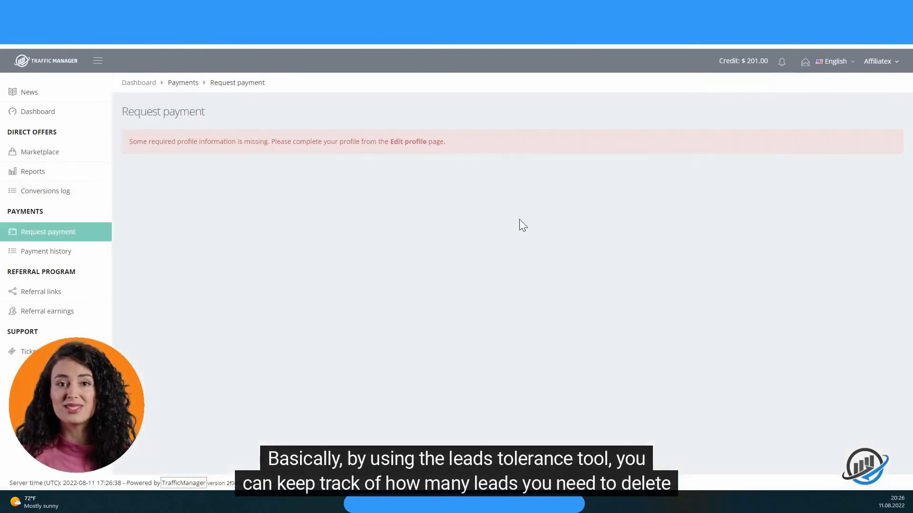
{"action": "left_click", "coordinate": [42, 155]}
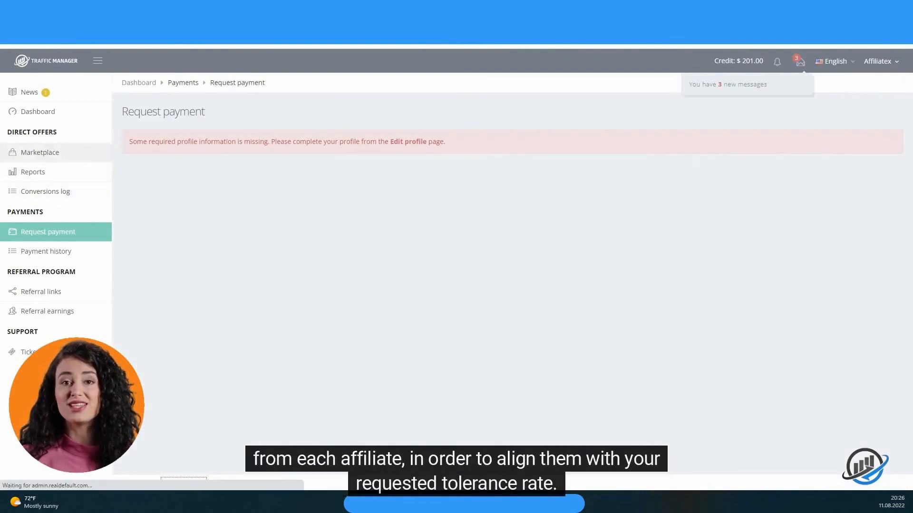